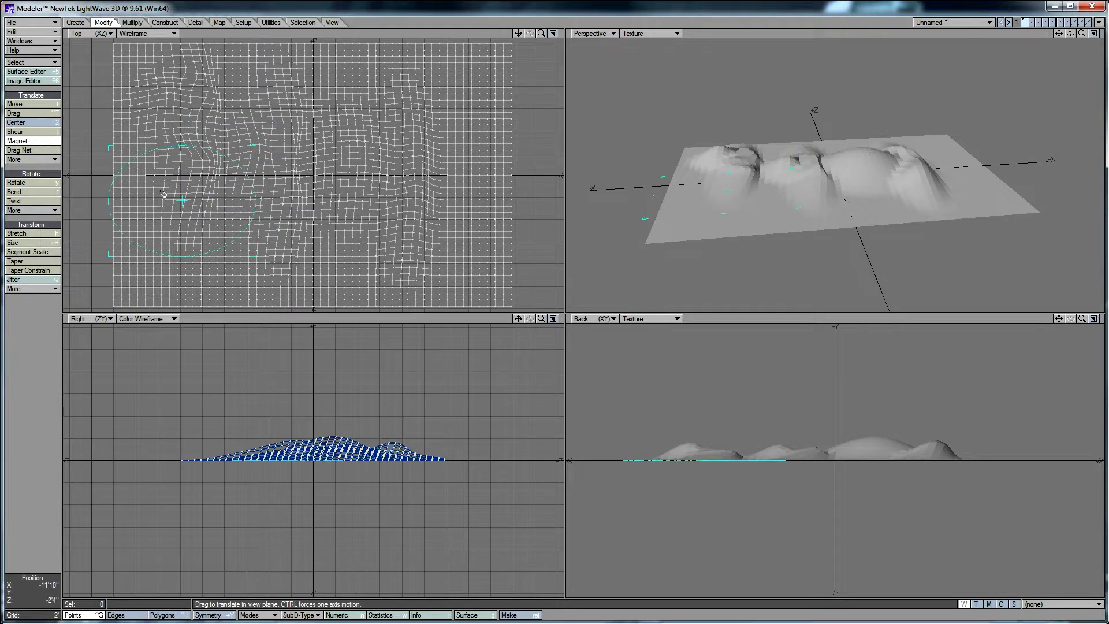
Raise more hills across the front and right-hand areas of the ground mesh with the Magnet tool.
left_click_drag(779, 228, 789, 212)
right_click_drag(219, 231, 368, 102)
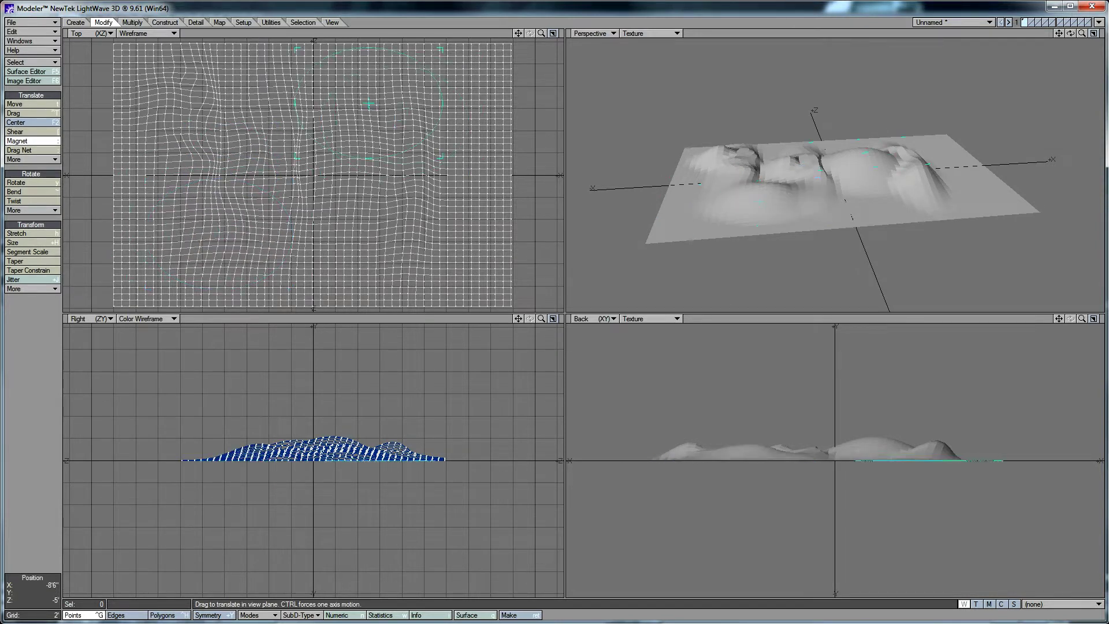
left_click_drag(877, 158, 937, 150)
right_click_drag(454, 136, 460, 208)
left_click_drag(956, 181, 951, 166)
right_click_drag(460, 209, 335, 243)
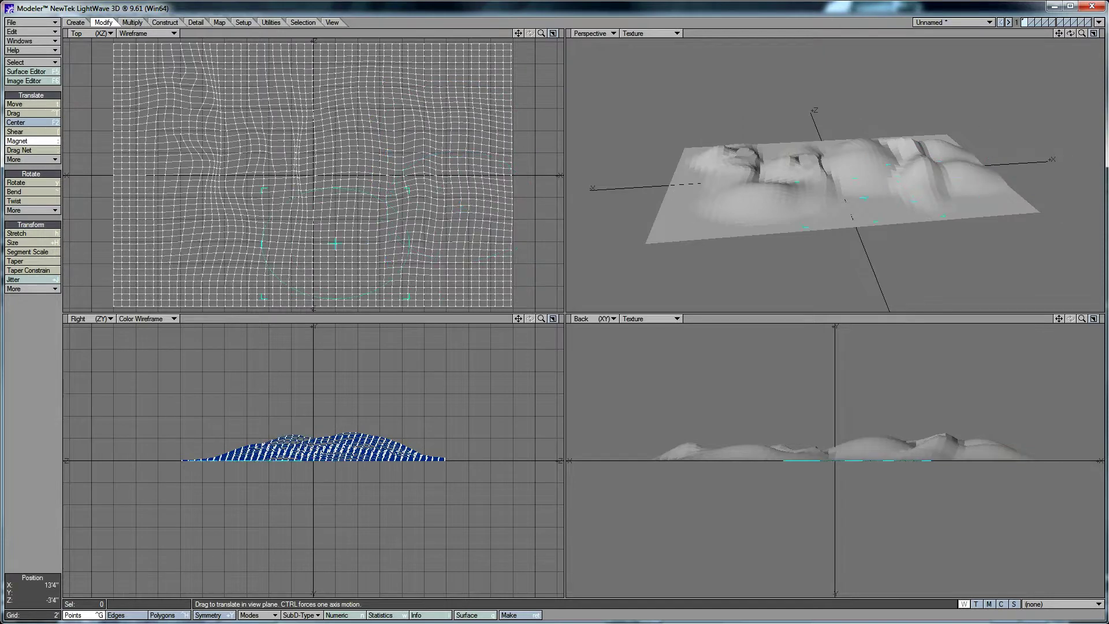
key("space")
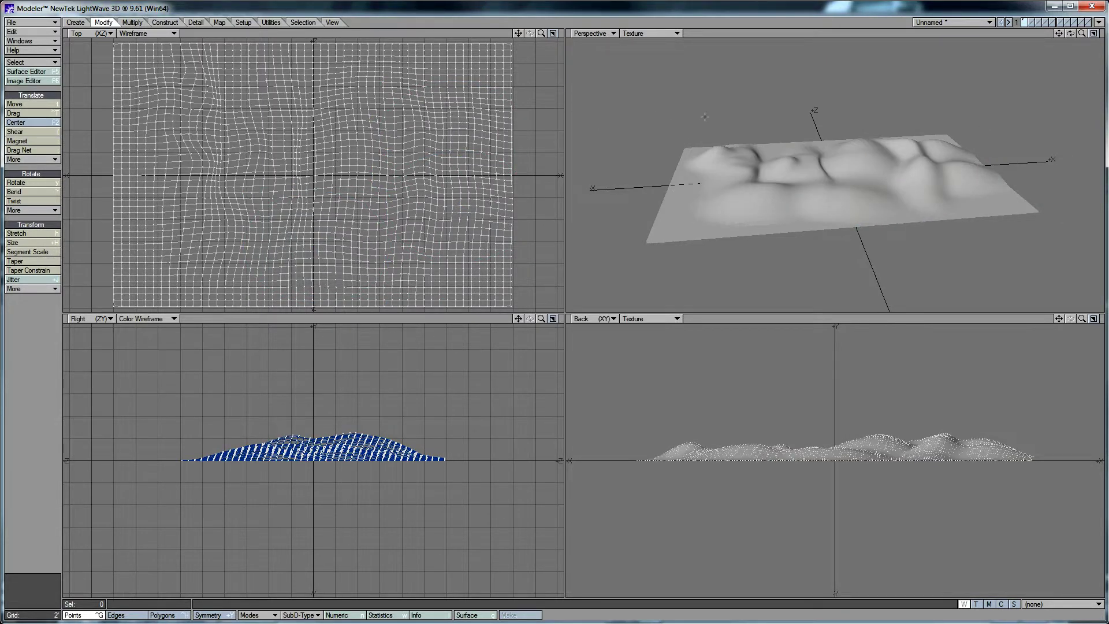
Rename the terrain's Default surface to Ground.
key("F6")
key("F6")
key("F5")
left_click(511, 176)
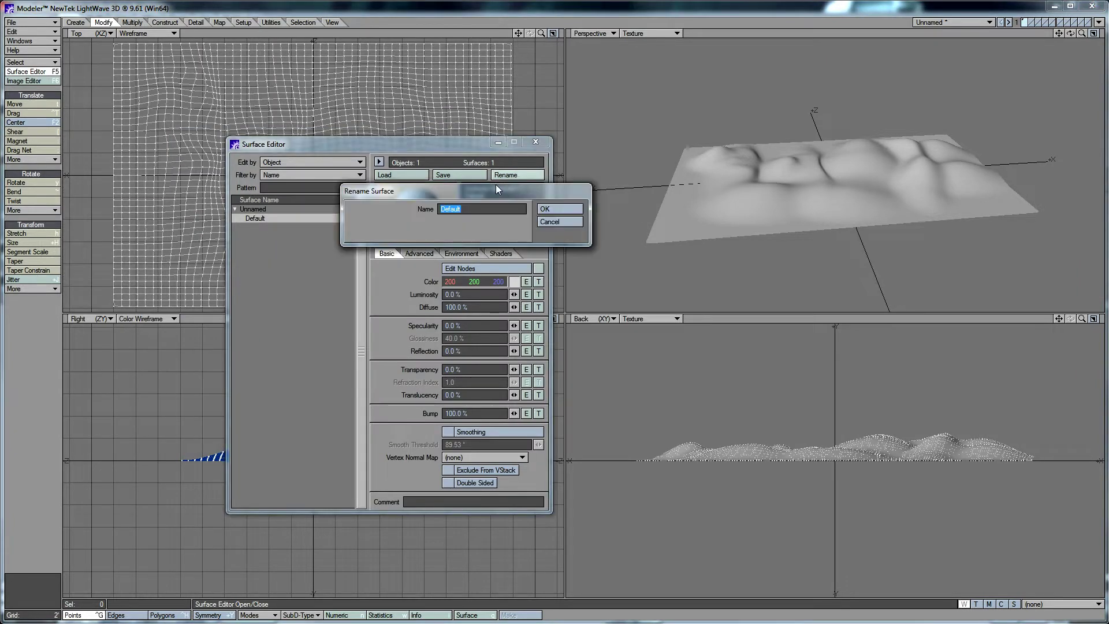
type("Ground")
key("Return")
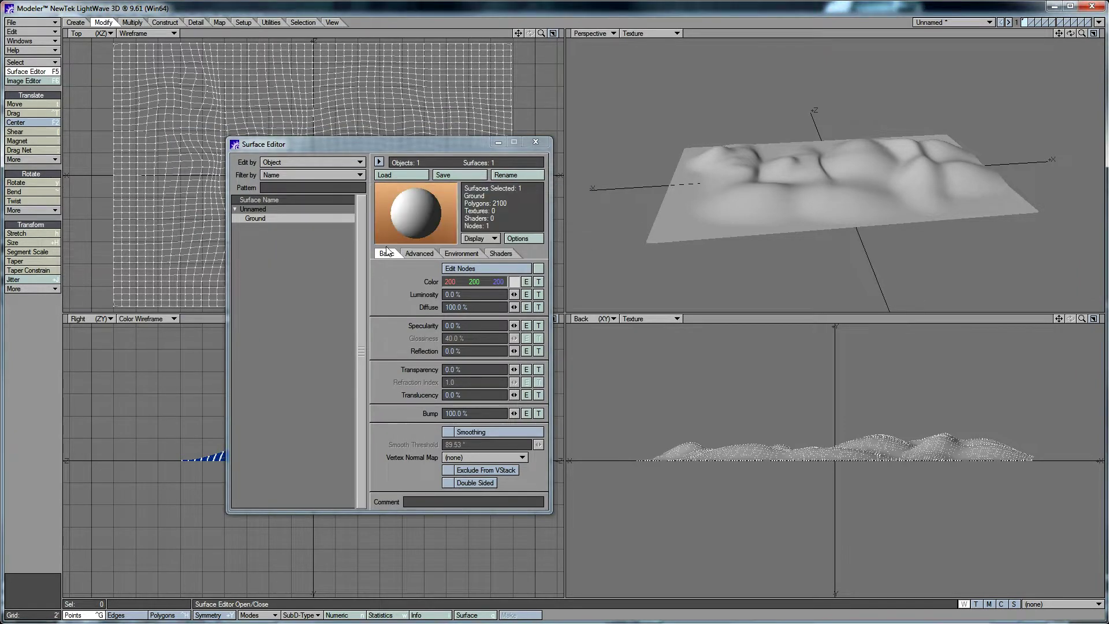
Add the pebbles_texture image to the Ground surface's color as a planar image map on the Y axis with automatic sizing.
left_click(538, 281)
left_click(336, 177)
left_click(341, 194)
left_click(351, 282)
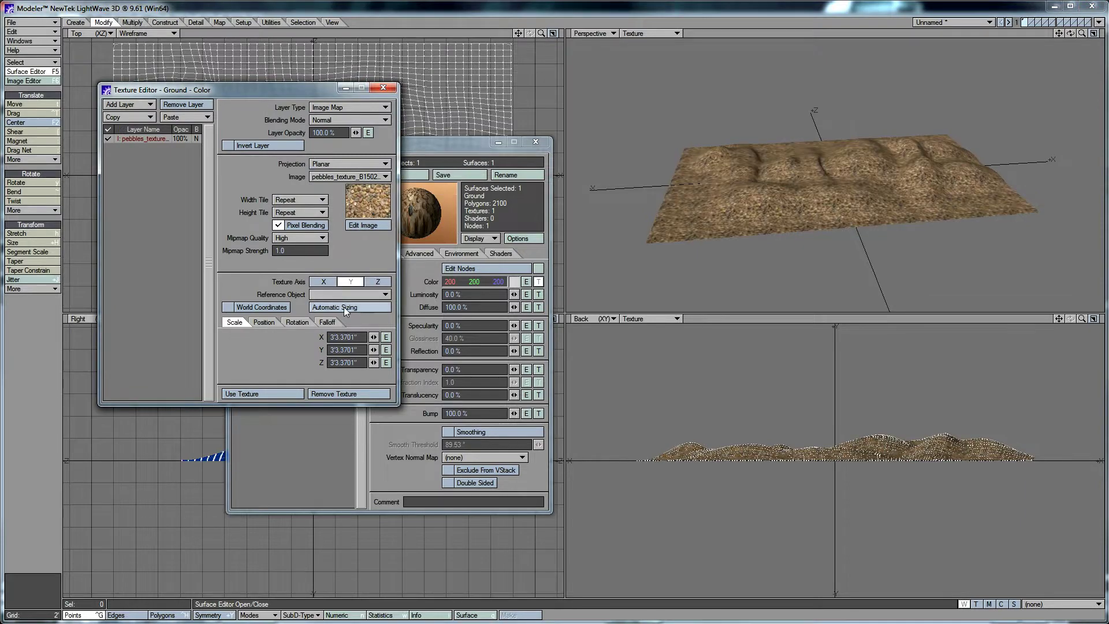
left_click(348, 306)
left_click(382, 88)
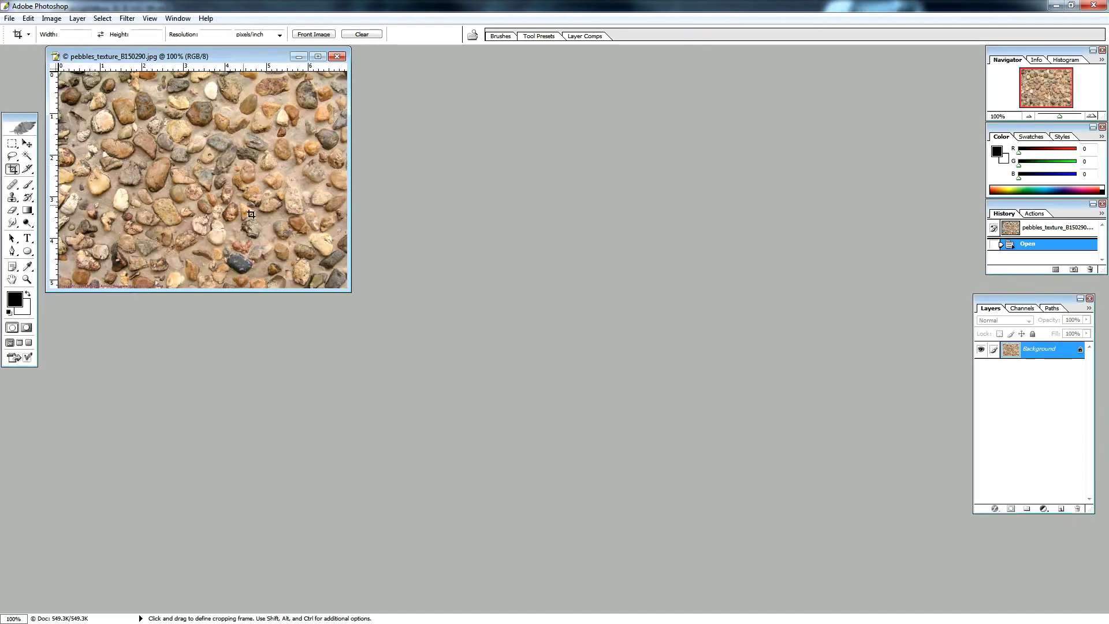
Switch to Photoshop and apply Auto Color to pebbles_texture_B150290.jpg.
left_click(49, 19)
mouse_move(78, 48)
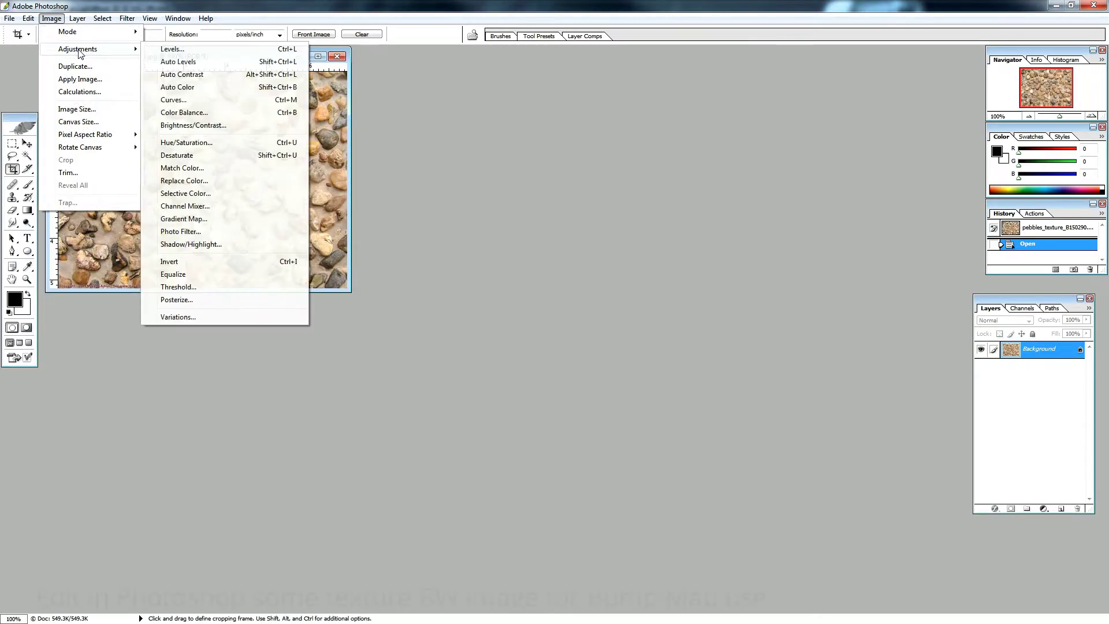
left_click(189, 90)
left_click(28, 18)
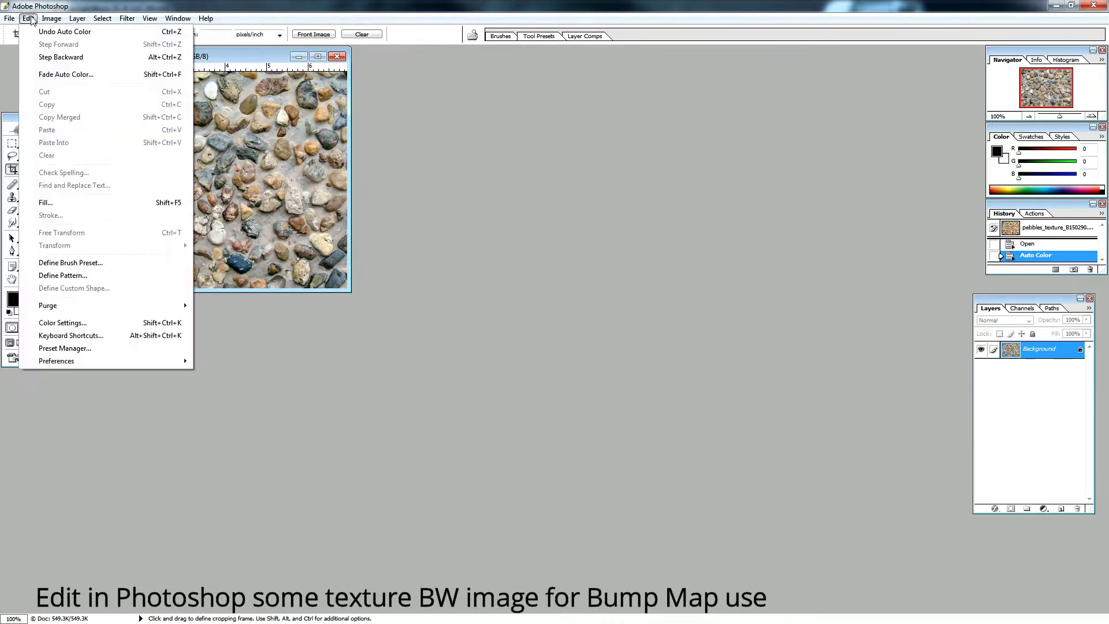
mouse_move(51, 18)
mouse_move(78, 48)
left_click(272, 112)
key("Escape")
key("c")
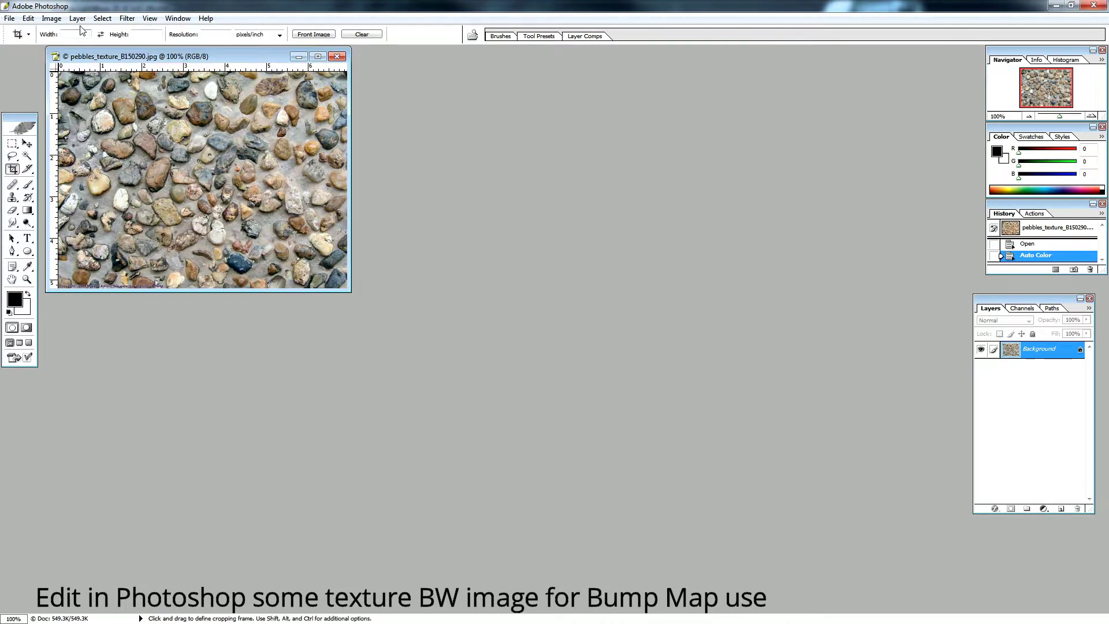
Equalize the pebble image and lower its brightness slightly.
left_click(51, 18)
left_click(184, 274)
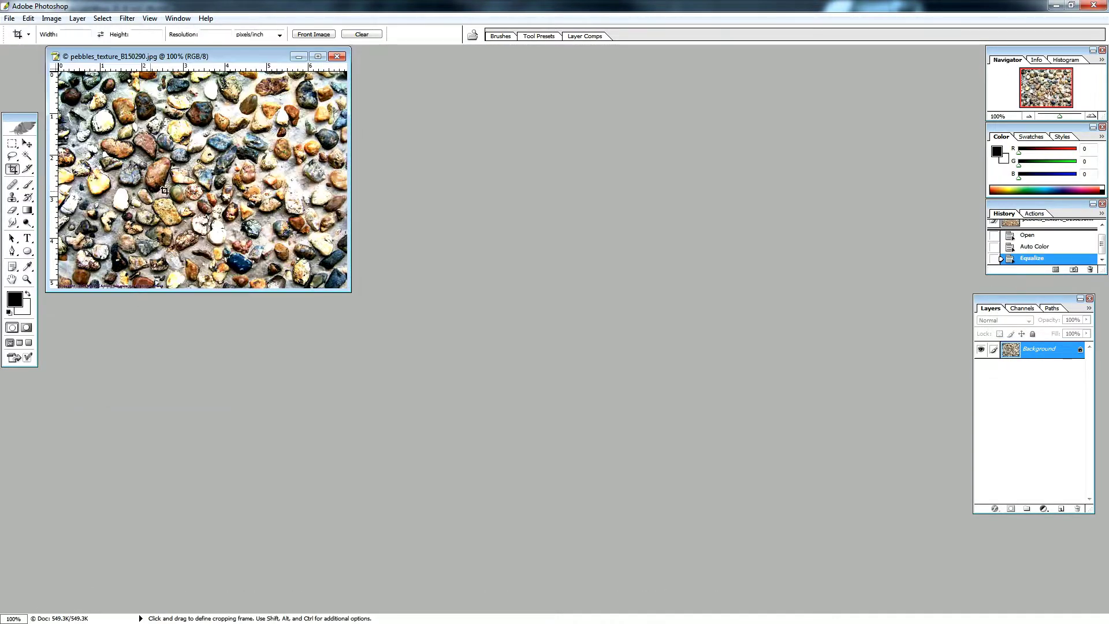
left_click(51, 18)
left_click(193, 124)
left_click_drag(524, 196, 511, 200)
key("Return")
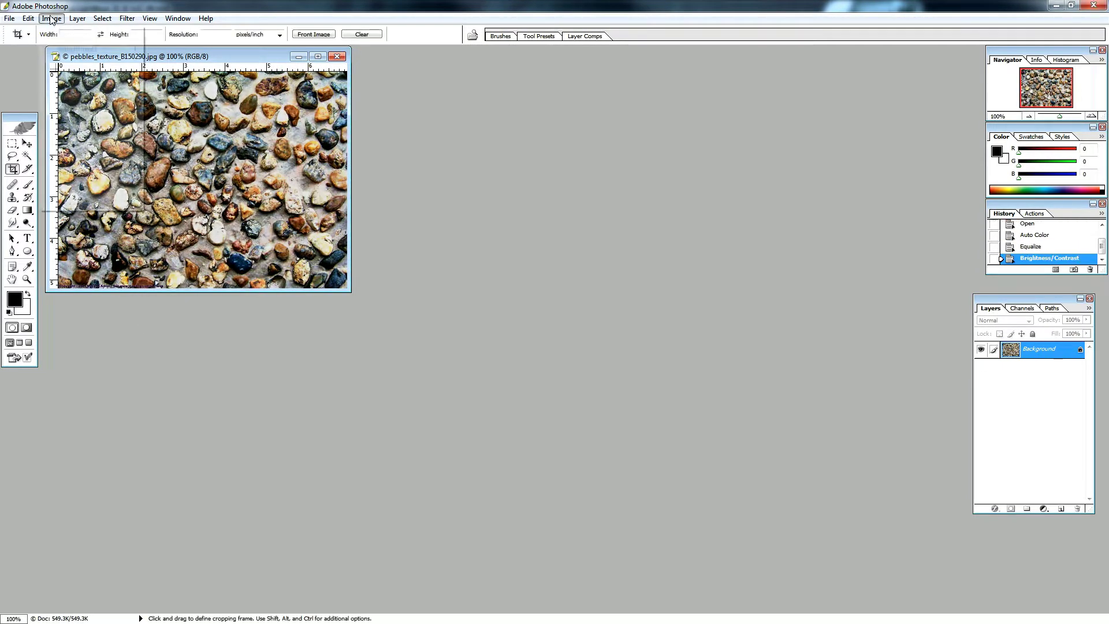
Convert the pebble image to grayscale mode, discarding its color information.
left_click(51, 18)
mouse_move(60, 30)
left_click(242, 42)
left_click(552, 222)
Darken and flatten the grayscale pebble image with brightness about -49 and contrast about -33.
left_click(51, 18)
mouse_move(77, 48)
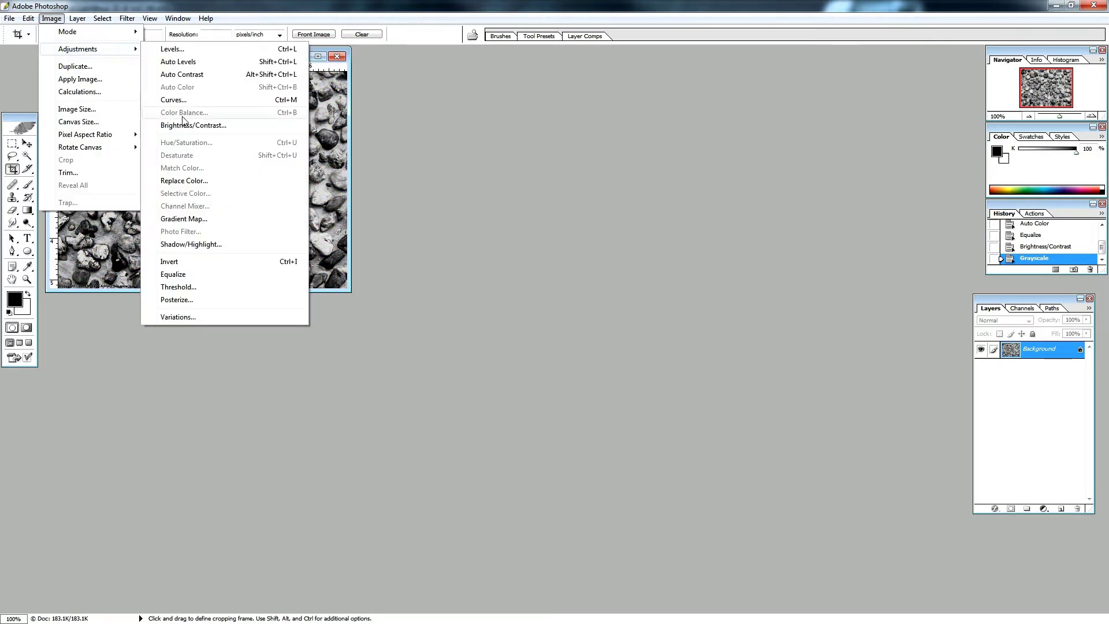
left_click(194, 125)
left_click_drag(512, 199, 497, 200)
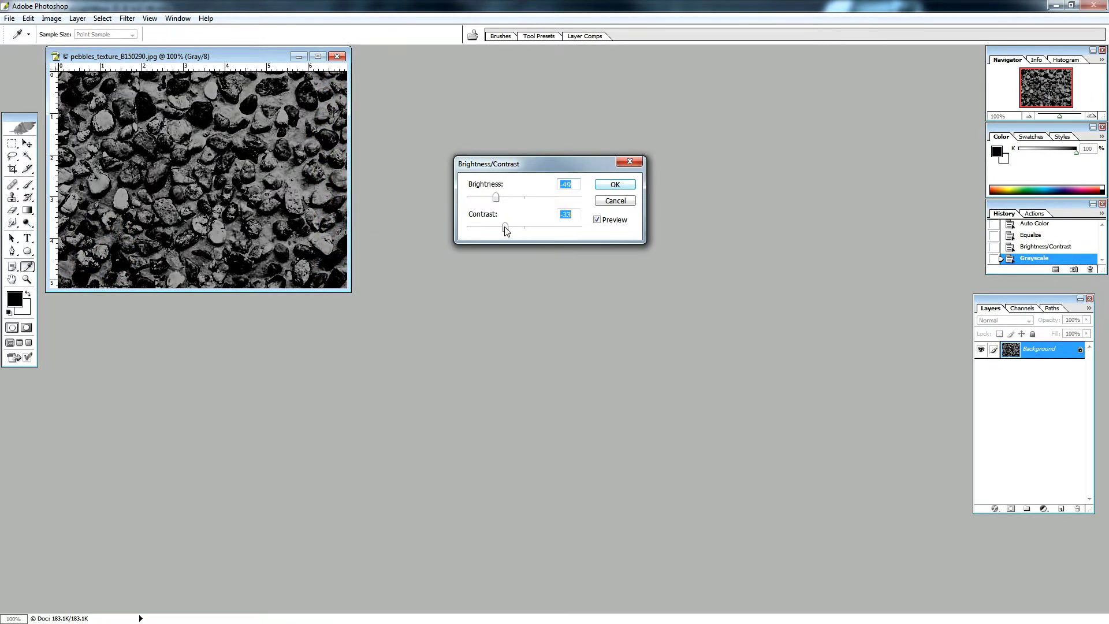
key("Tab")
key("Return")
key("c")
left_click(9, 18)
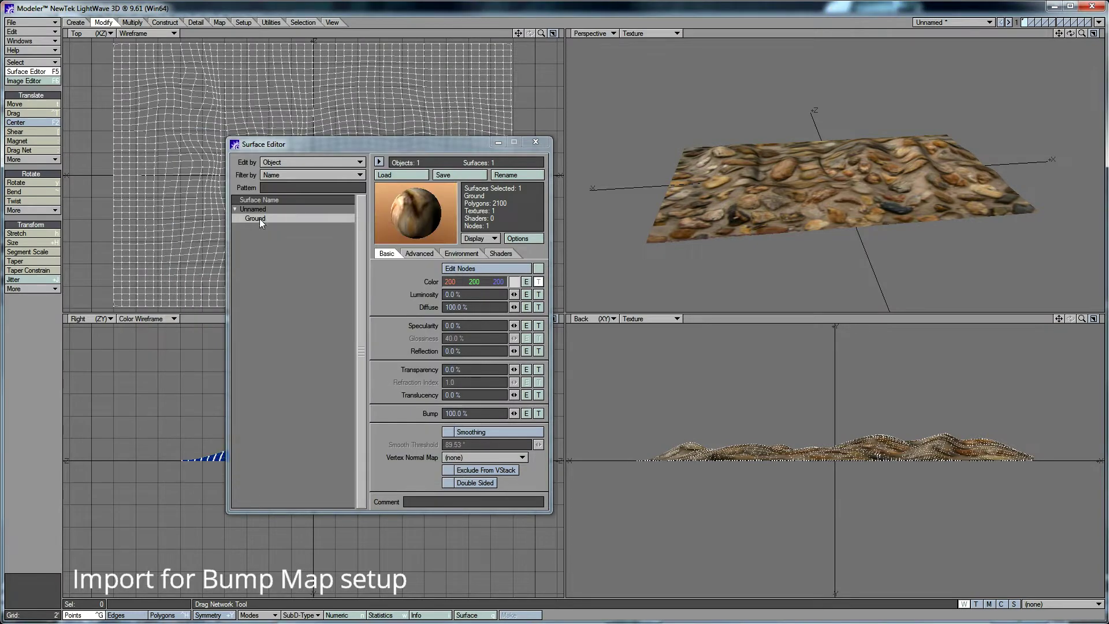
Switch back to LightWave Modeler and add the grayscale pebble image as the Ground surface's bump texture, planar on the Y axis with automatic sizing.
left_click(259, 220)
left_click(538, 413)
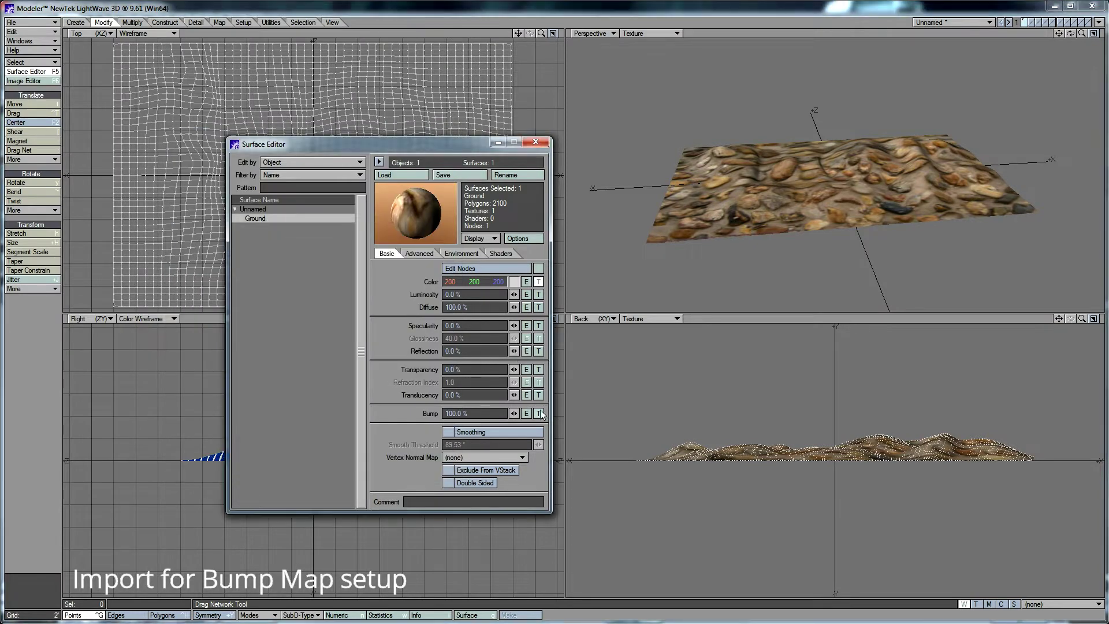
left_click(329, 164)
left_click(332, 165)
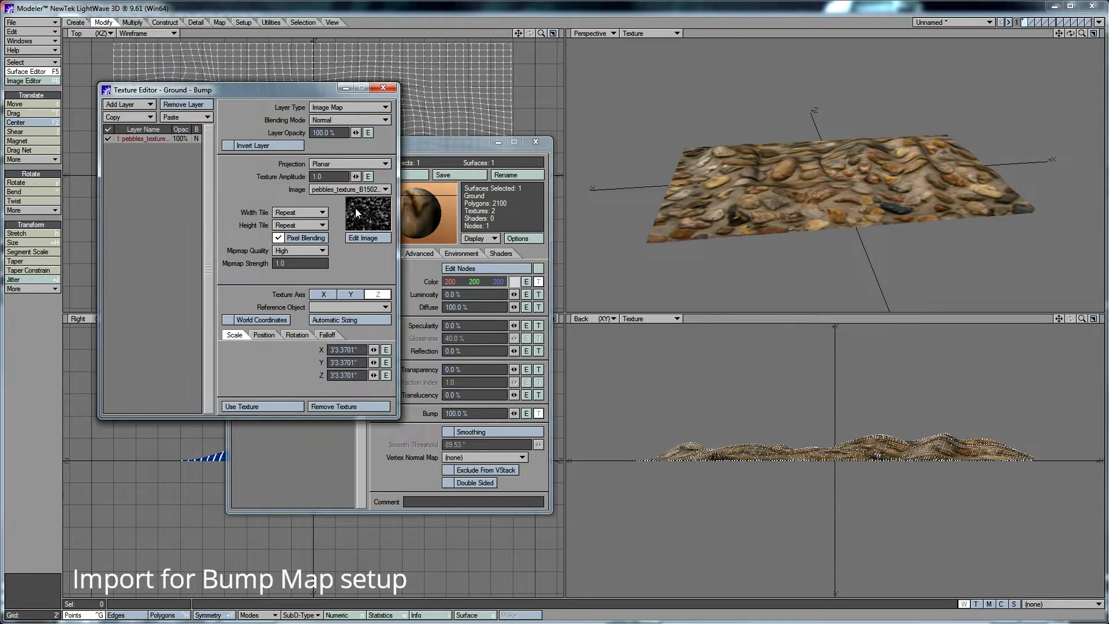
left_click_drag(274, 90, 240, 107)
left_click(313, 337)
left_click(319, 312)
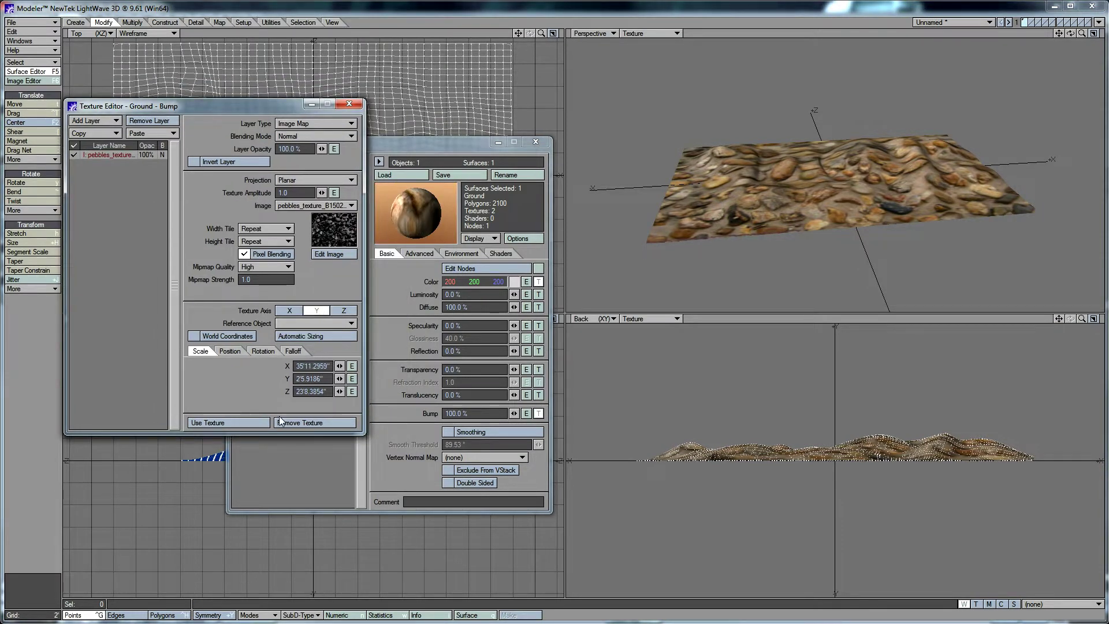
left_click(244, 421)
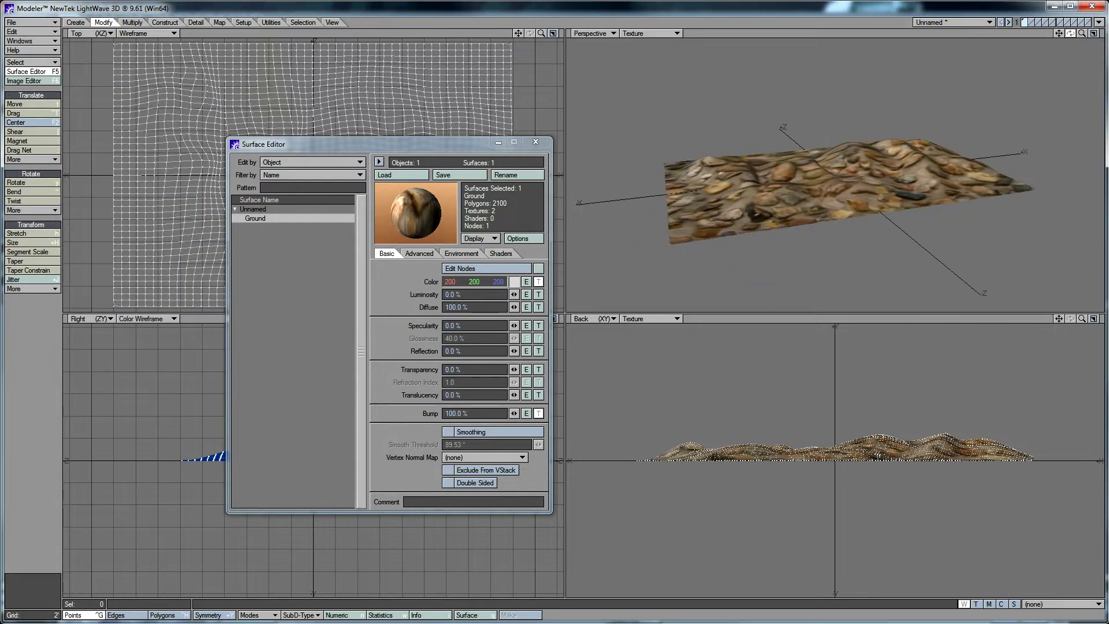
left_click(535, 142)
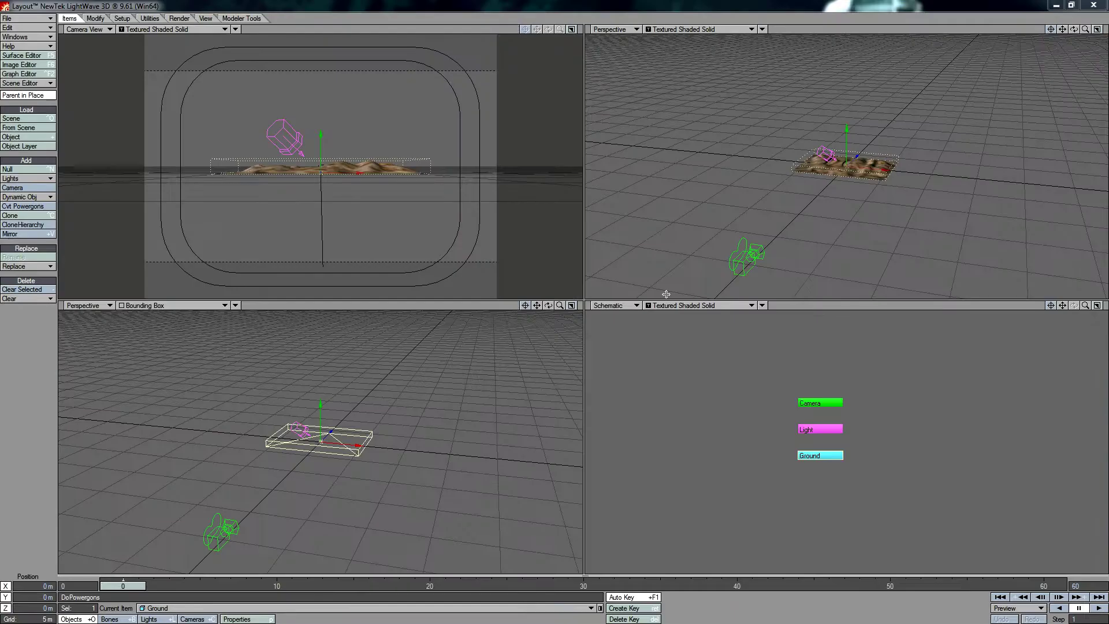
Switch to LightWave Layout and move the light to about X -8.84 m and Z -9.77 m, raised high above the ground.
mouse_move(1090, 32)
left_mouse_down()
mouse_move(1106, 32)
mouse_move(1096, 32)
left_mouse_up()
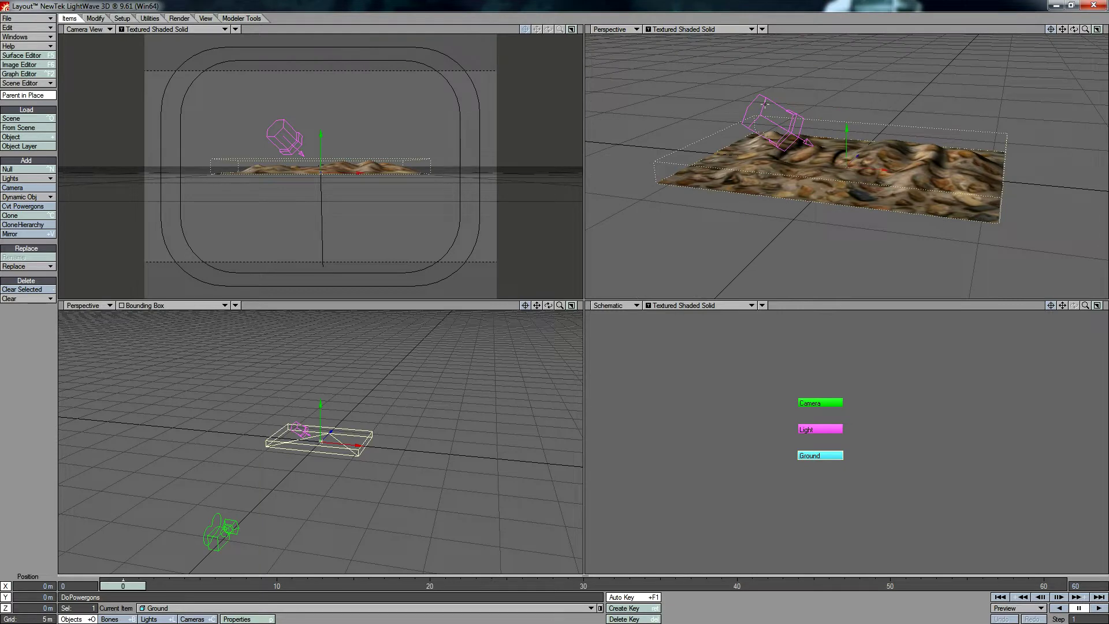
left_click_drag(765, 104, 462, 161)
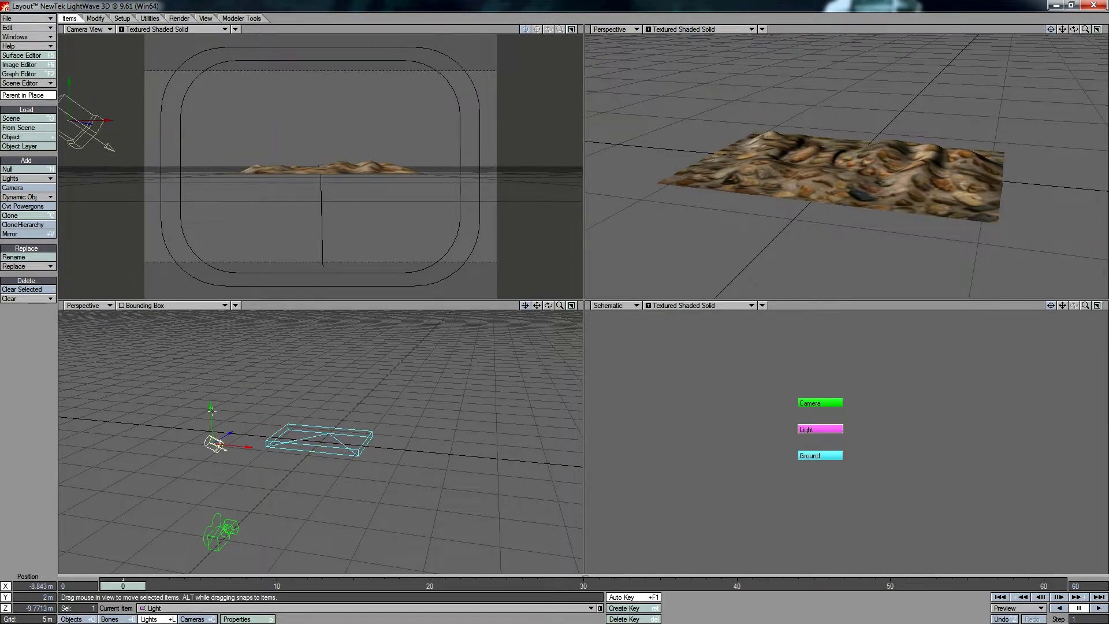
left_click_drag(211, 410, 208, 330)
Move the camera close to the front edge of the ground and pitch it down to about 11.5°.
key("shift+o")
key("shift+c")
left_click_drag(221, 532, 294, 462)
key("y")
left_click_drag(295, 424, 298, 479)
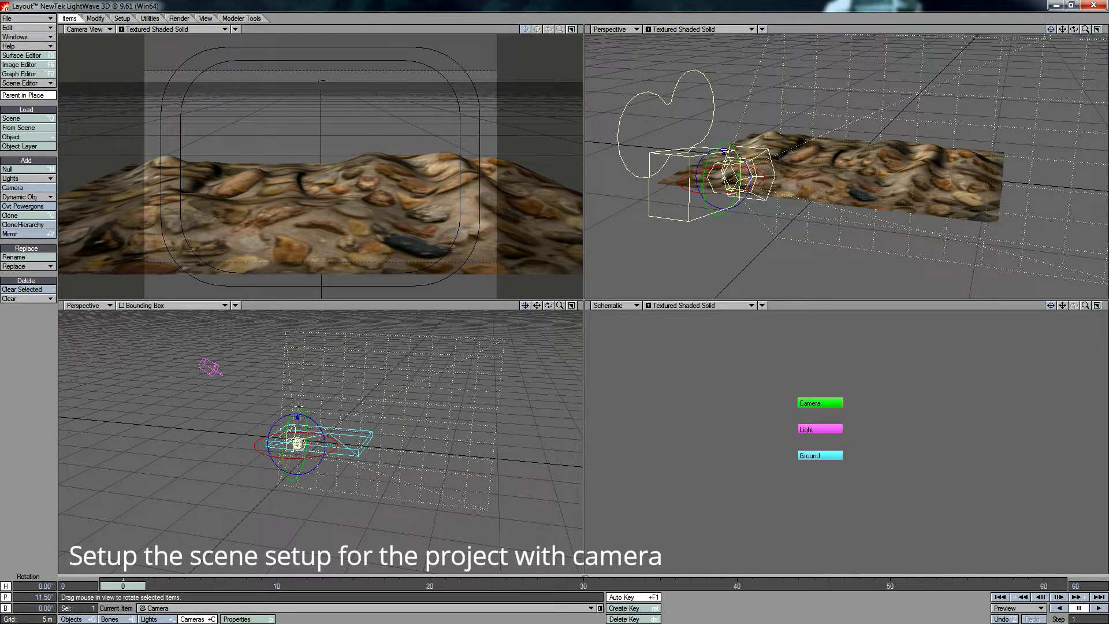
Reposition the Ground object in front of the camera and stretch it to fill more of the frame.
key("shift+o")
key("t")
left_click_drag(324, 408, 335, 426)
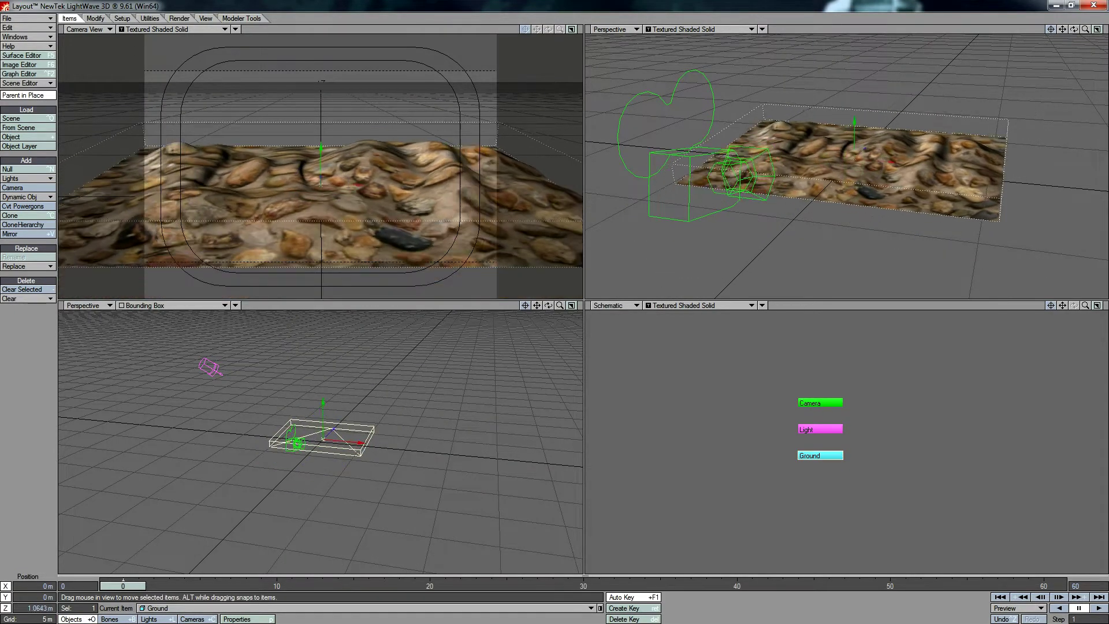
left_click_drag(321, 148, 321, 109)
key("h")
left_click_drag(334, 418, 362, 383)
Level the camera's pitch toward the horizon and lower the camera to about Y 1.43 m at Z -8.52 m.
key("t")
key("shift+c")
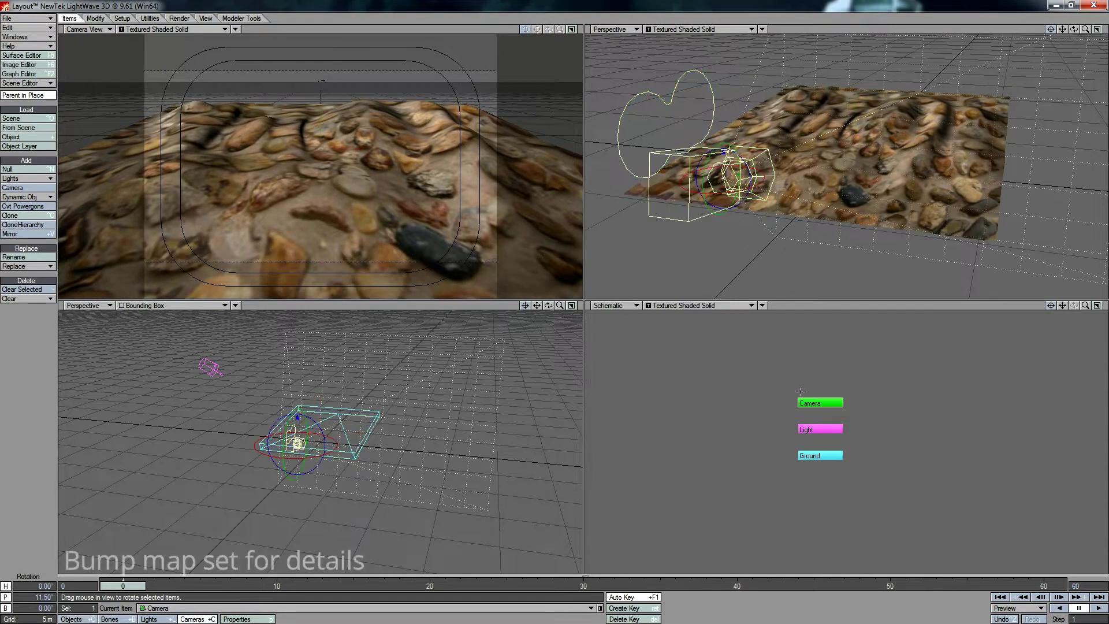
left_click_drag(321, 173, 324, 120)
key("t")
right_click_drag(324, 120, 324, 163)
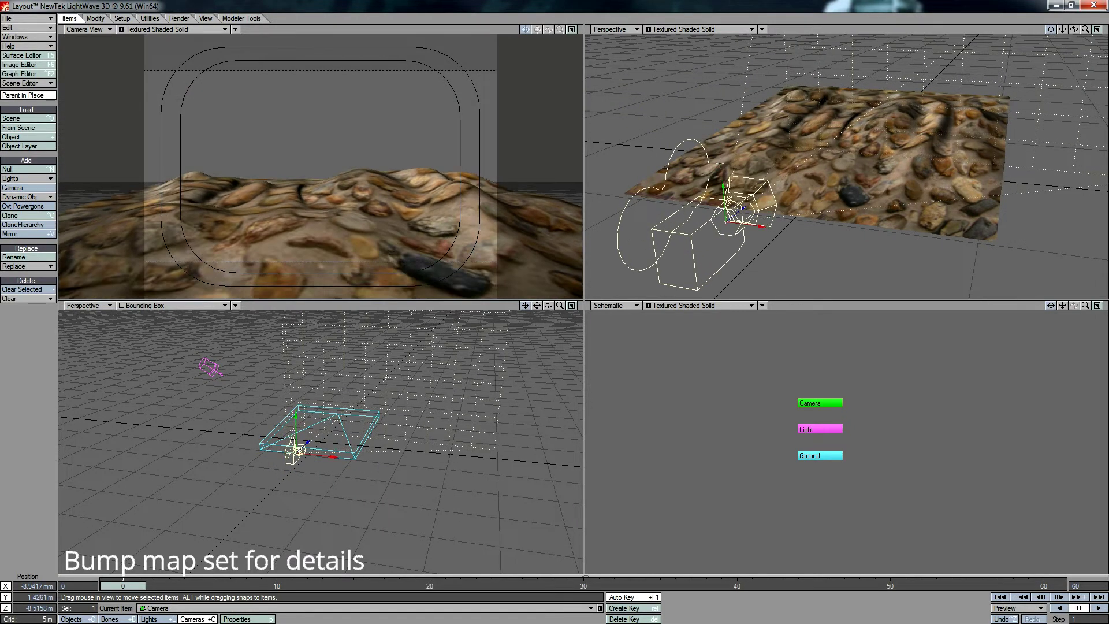
Open the Surface Editor for the Ground object and check its bump texture.
key("shift+o")
left_click(32, 56)
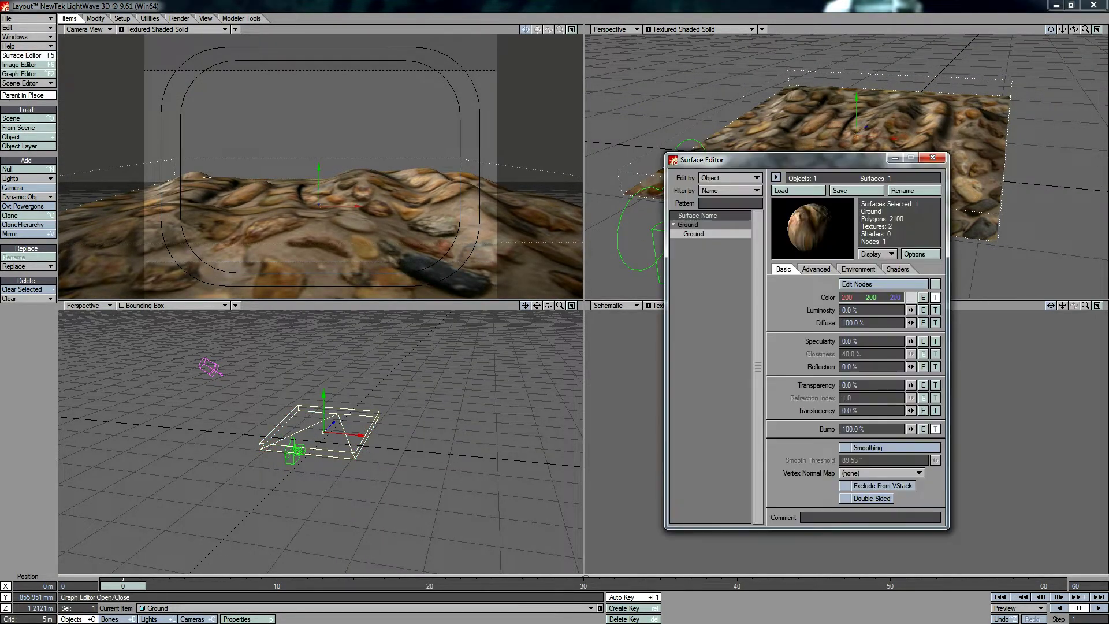
left_click(934, 429)
left_click(405, 216)
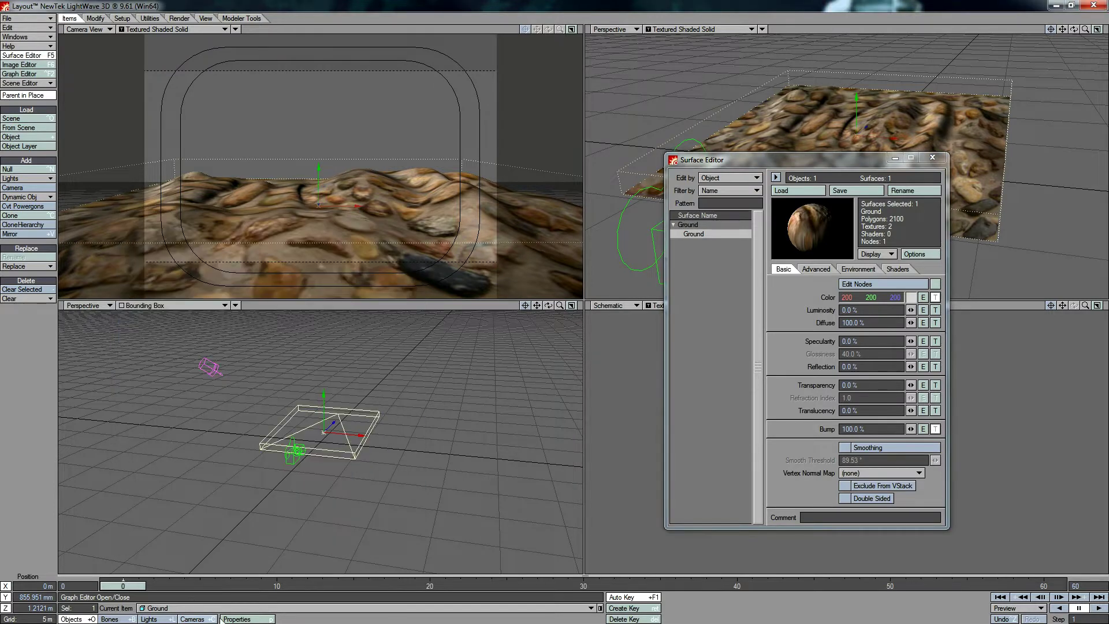
Add the grayscale pebble image as a displacement map on the Ground object, planar along the Y axis.
left_click(238, 619)
left_click(597, 273)
left_click(633, 344)
left_click(360, 331)
left_click(359, 349)
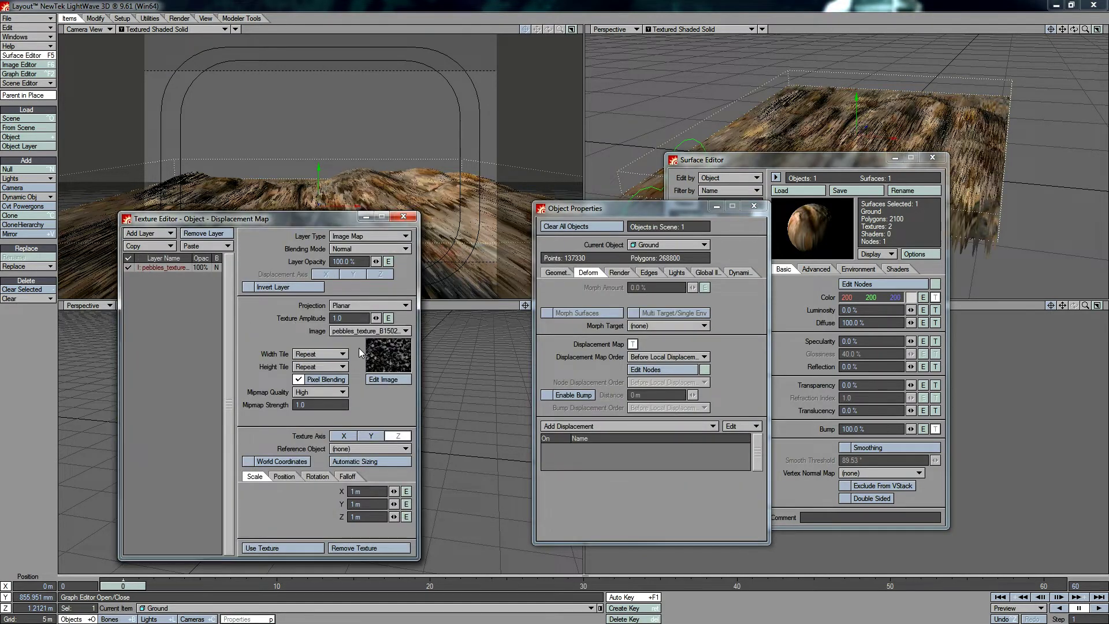
left_click(371, 436)
left_click_drag(319, 218, 612, 224)
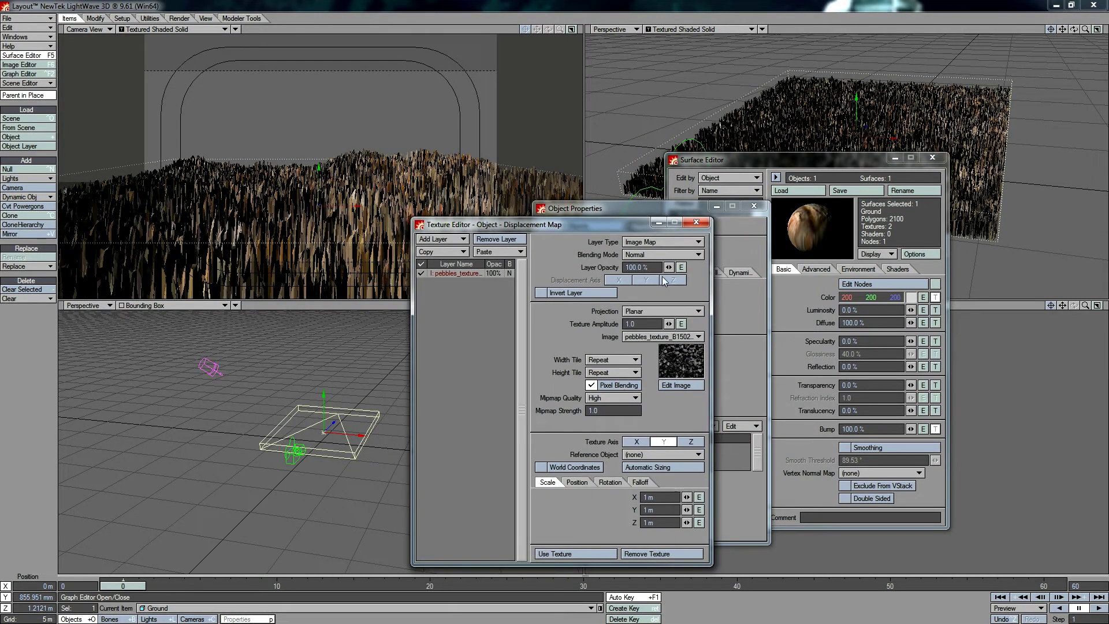
Size the displacement texture automatically, keep its layer opacity at 100%, and set width and height tiling to Edge.
left_click_drag(669, 267, 577, 268)
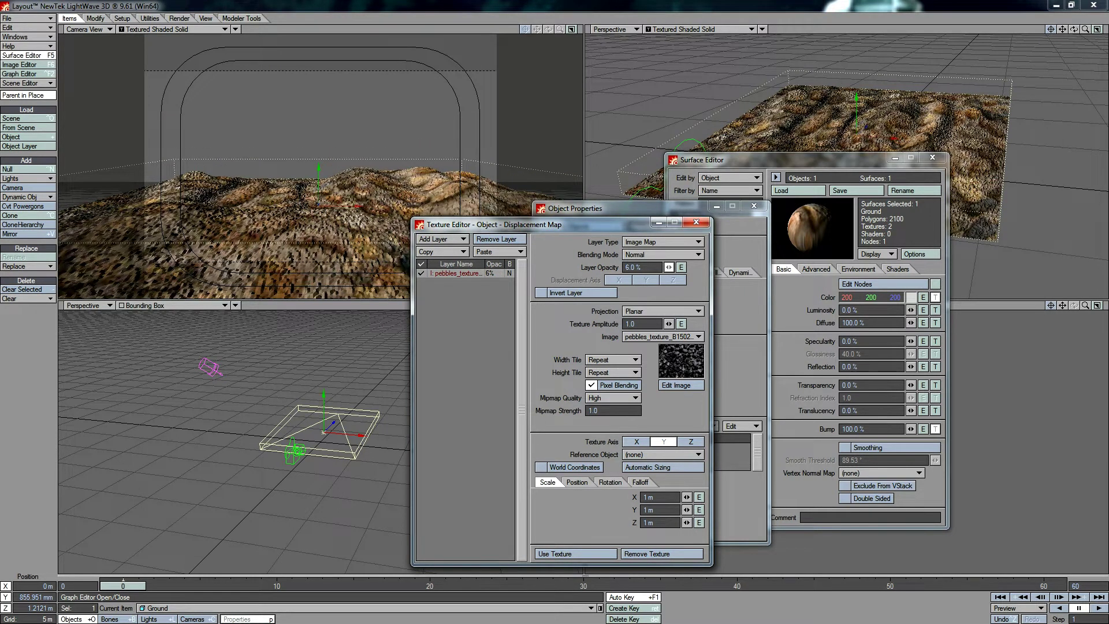
left_click(662, 466)
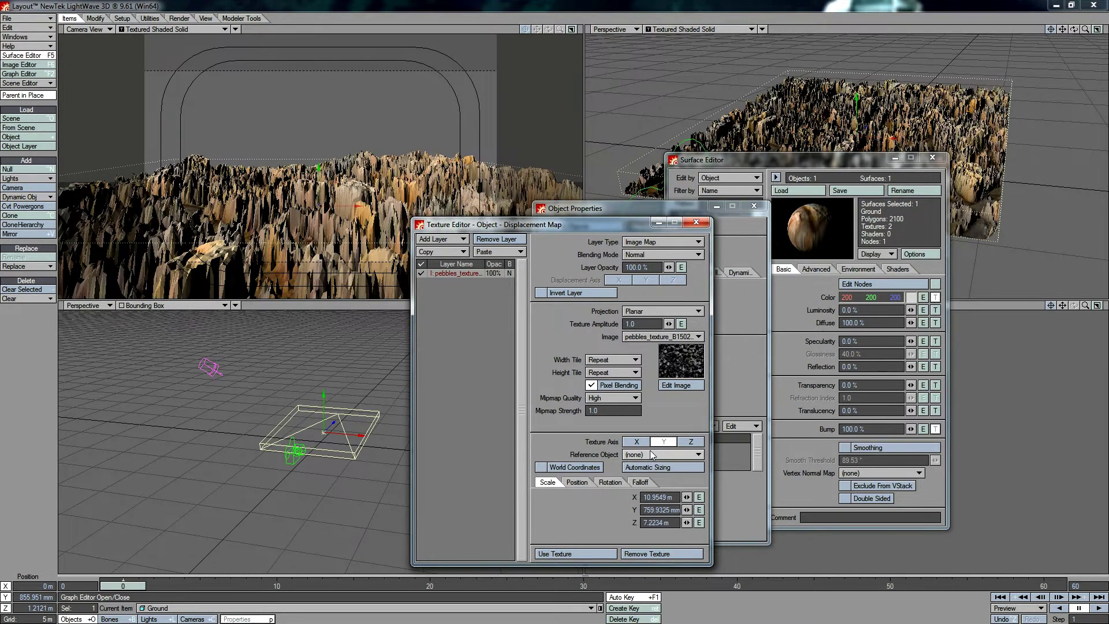
left_click(612, 359)
left_click(615, 367)
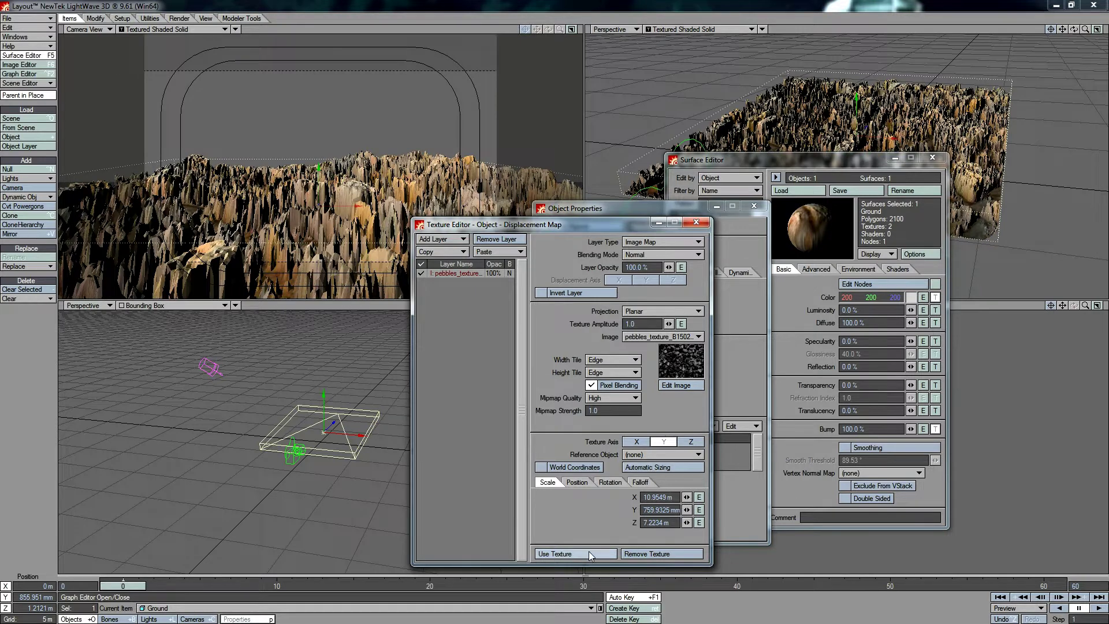
left_click(588, 552)
Enable smoothing on the Ground surface and set its bump to 147%.
left_click(843, 450)
left_click(611, 351)
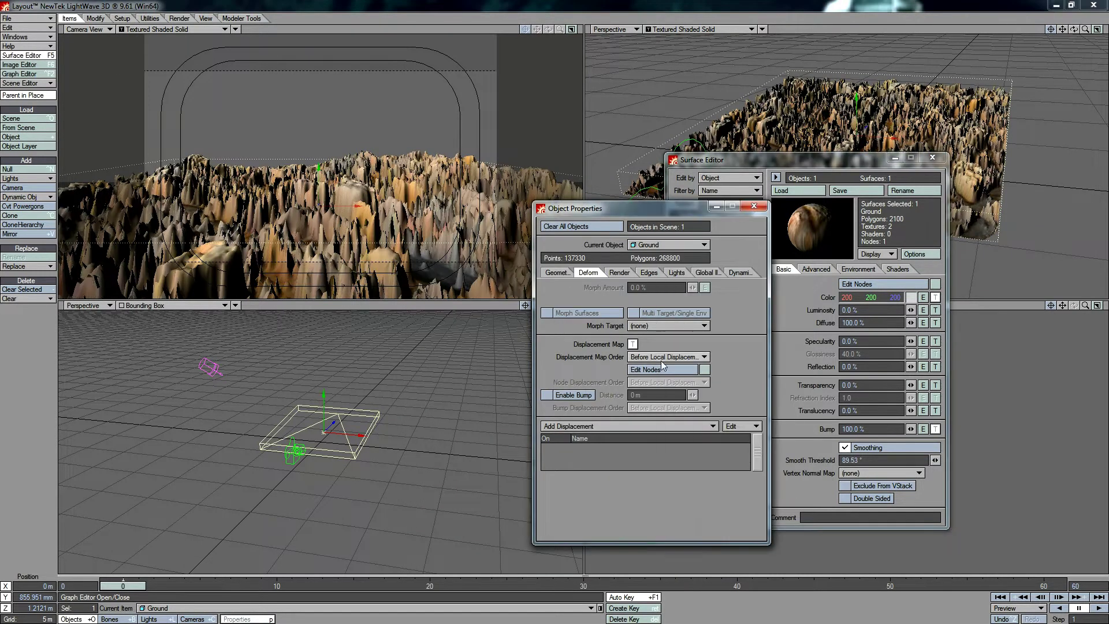
left_click_drag(911, 429, 889, 429)
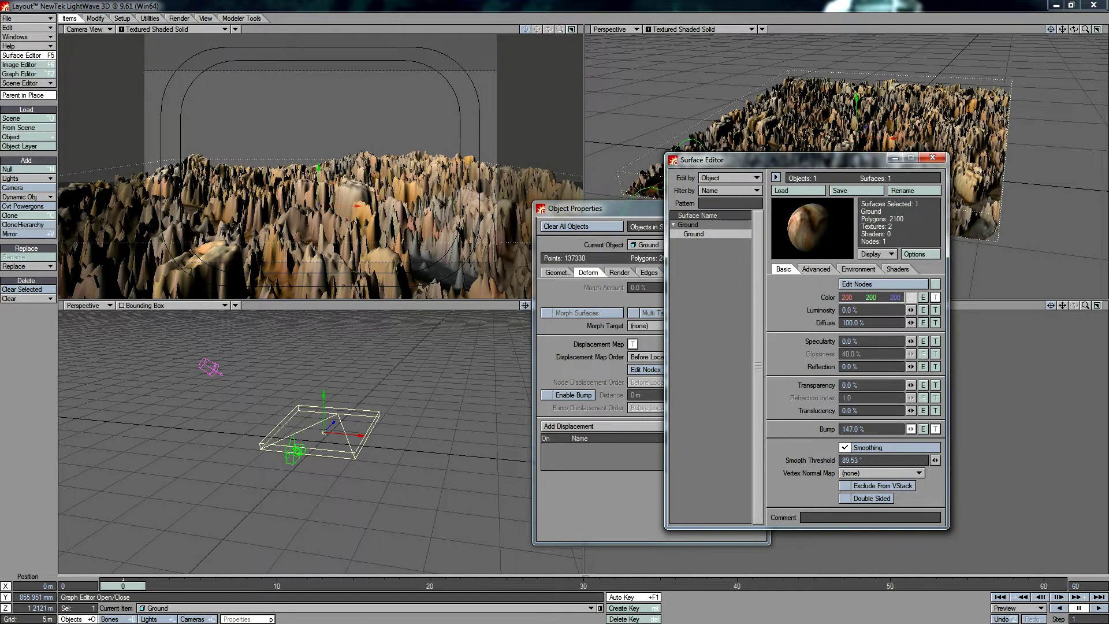
Lower the layer opacity of the Ground object's displacement map to 9.5% and apply the texture.
left_click(632, 343)
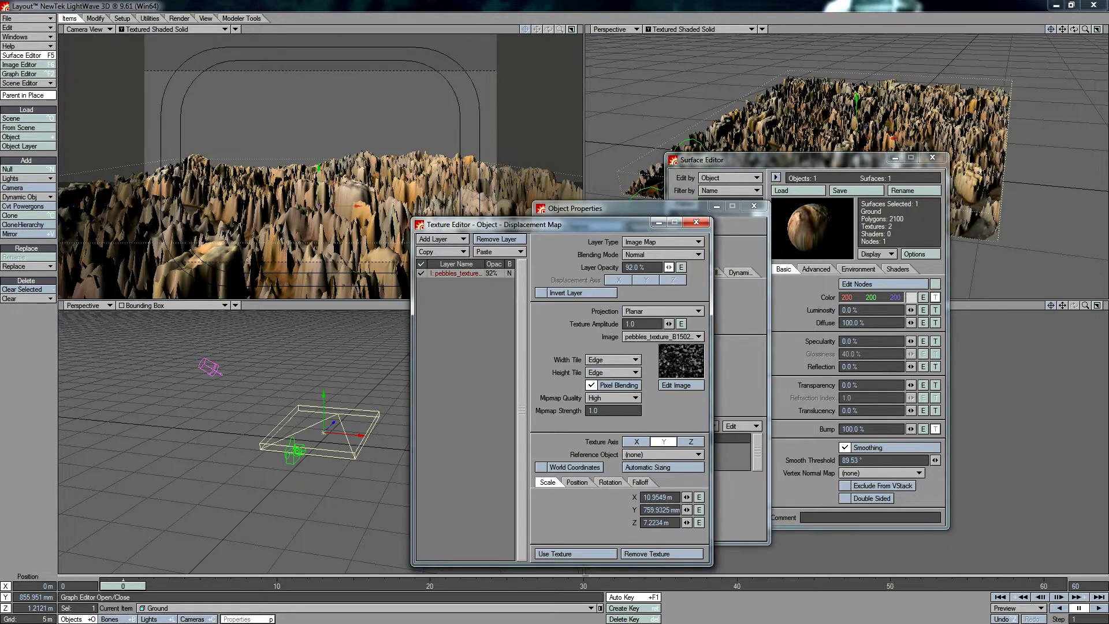
left_click_drag(668, 268, 572, 267)
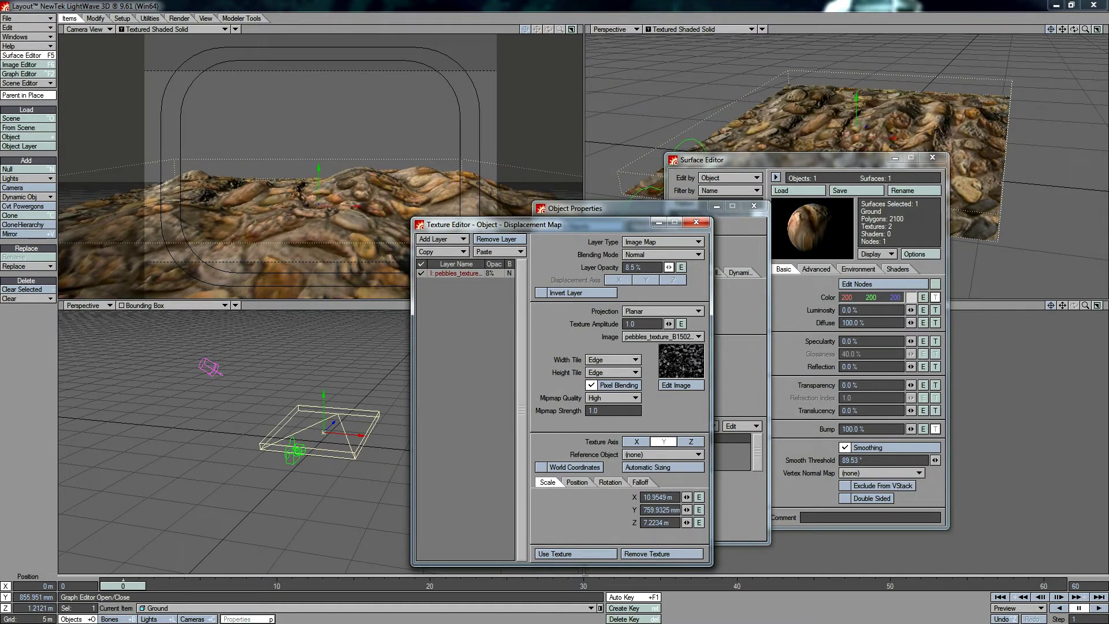
left_click_drag(615, 226, 672, 228)
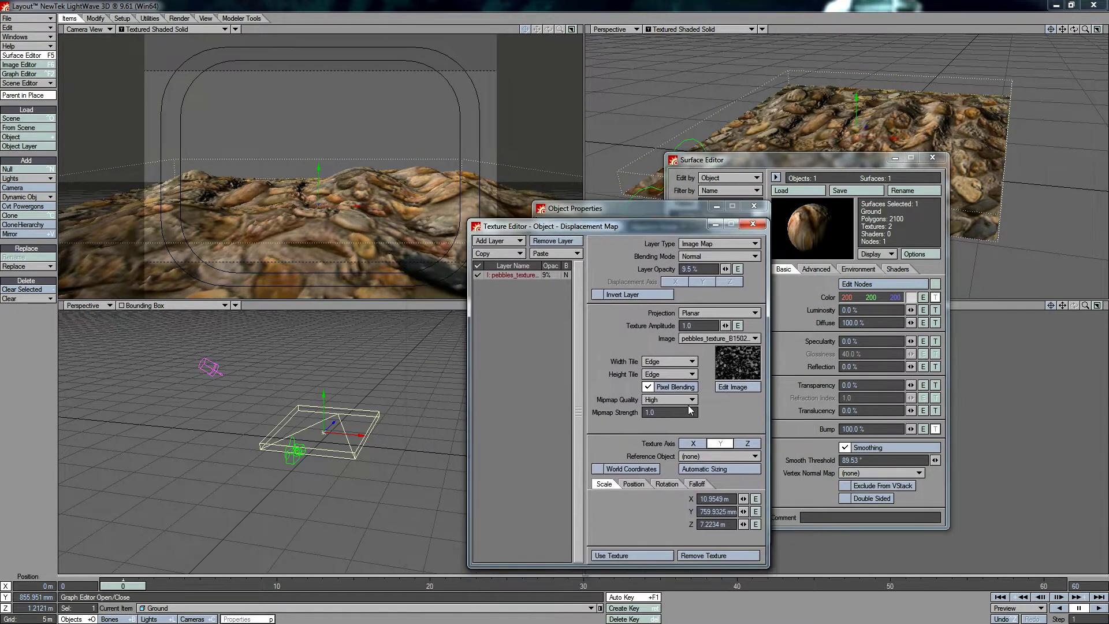
left_click(642, 555)
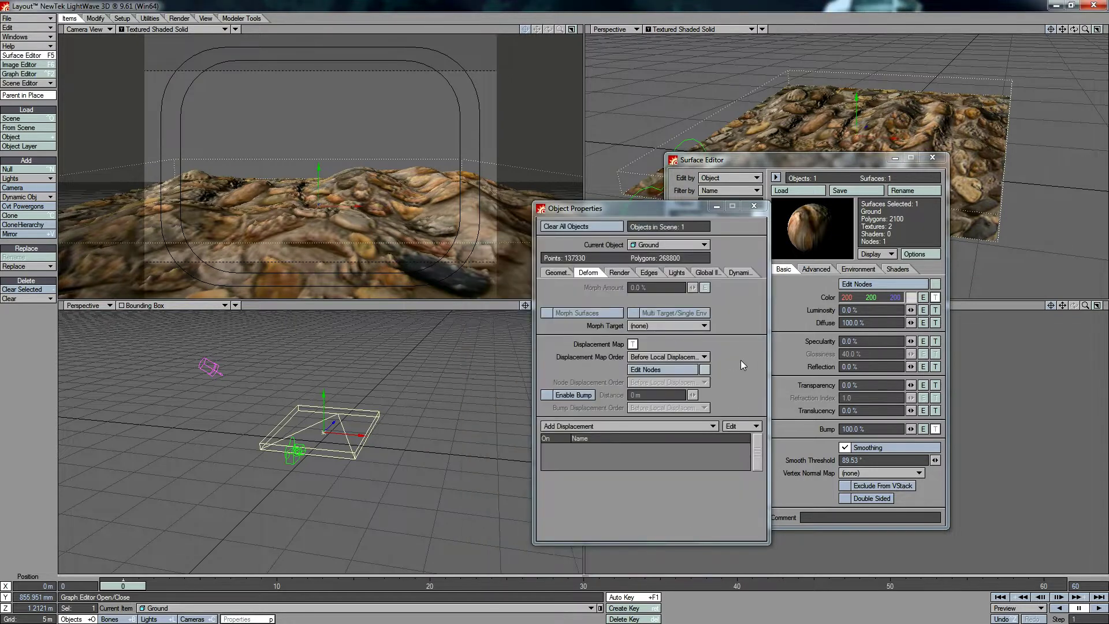
Enable bump displacement on the Ground object with a distance of 118 mm.
left_click_drag(692, 395, 729, 397)
left_click(545, 395)
left_click(545, 395)
left_click(546, 395)
left_click(546, 396)
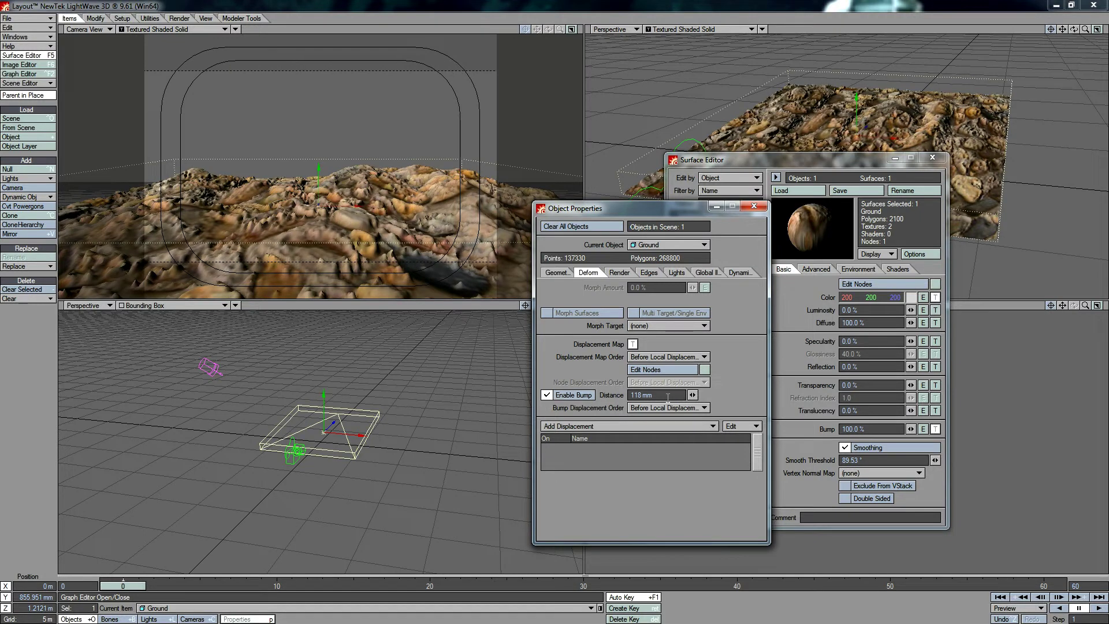
Readjust the displacement map's layer opacity, set the Ground's bump distance to 74 mm, and close the object and surface editors.
left_click(633, 344)
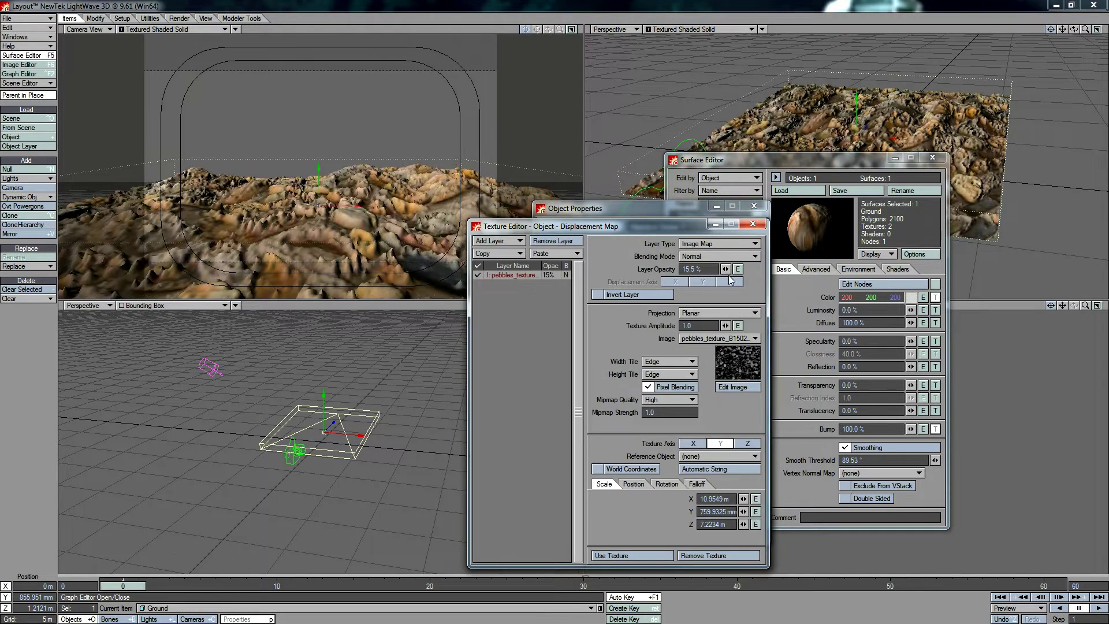
left_click(603, 555)
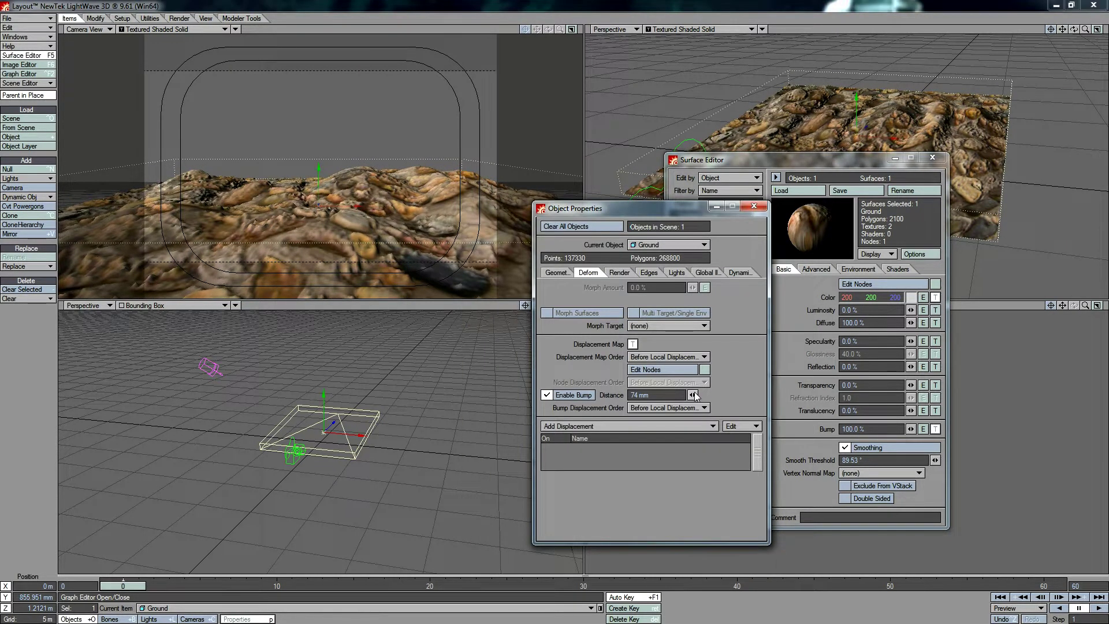
left_click(753, 206)
left_click(930, 161)
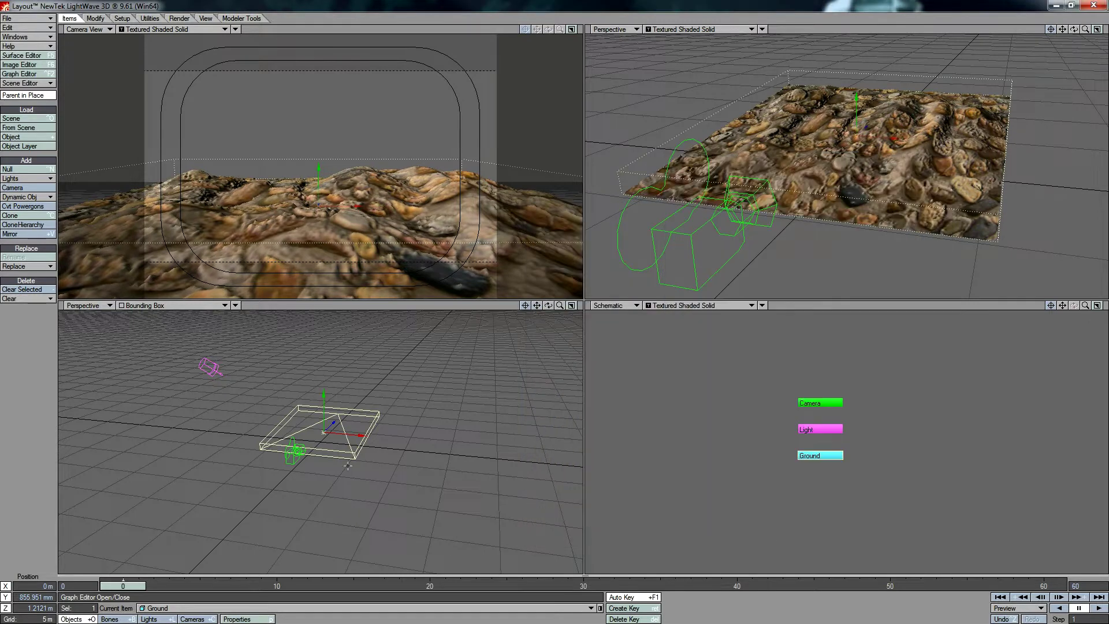
Add a null named Rain and raise it above the ground to about 10.87 m on Y.
left_click(29, 169)
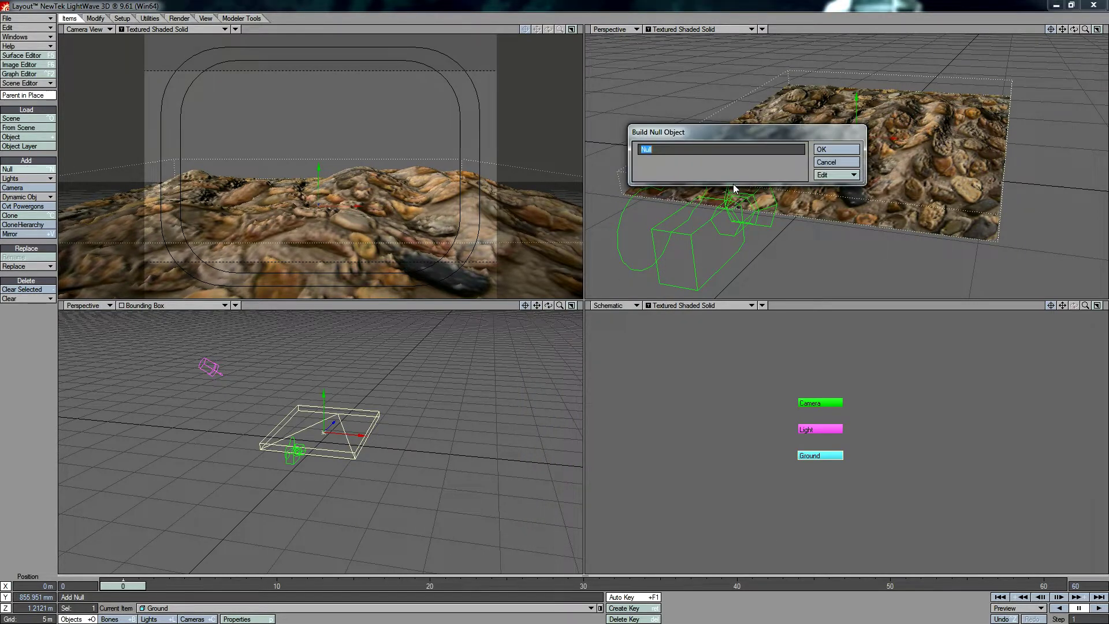
type("Rain")
key("Return")
right_click_drag(548, 557, 556, 199)
scroll(908, 88, "down", 5)
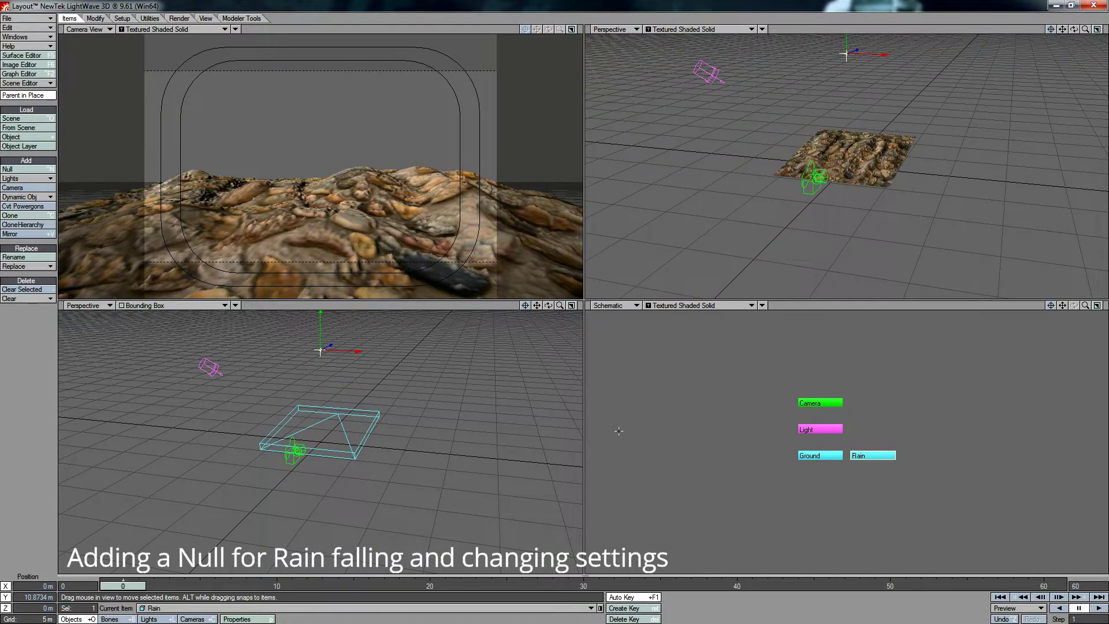
Add a particle emitter to the Rain null and flatten its generator by setting the Y size to 0.
left_click(243, 619)
left_click(738, 273)
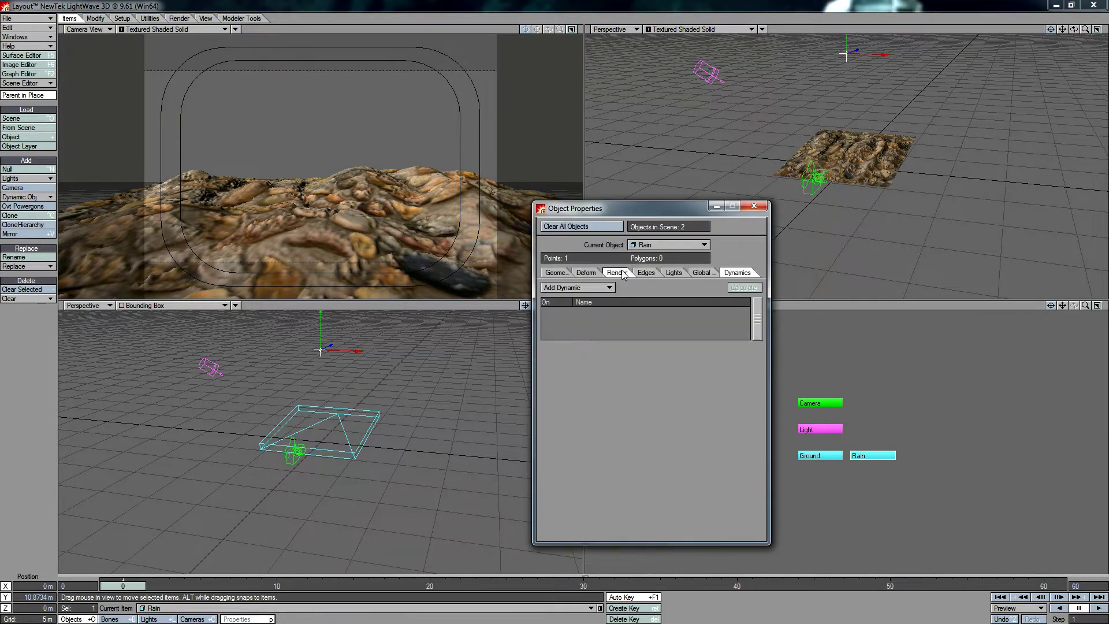
left_click(578, 288)
left_click(578, 318)
left_click(629, 312)
left_click(675, 459)
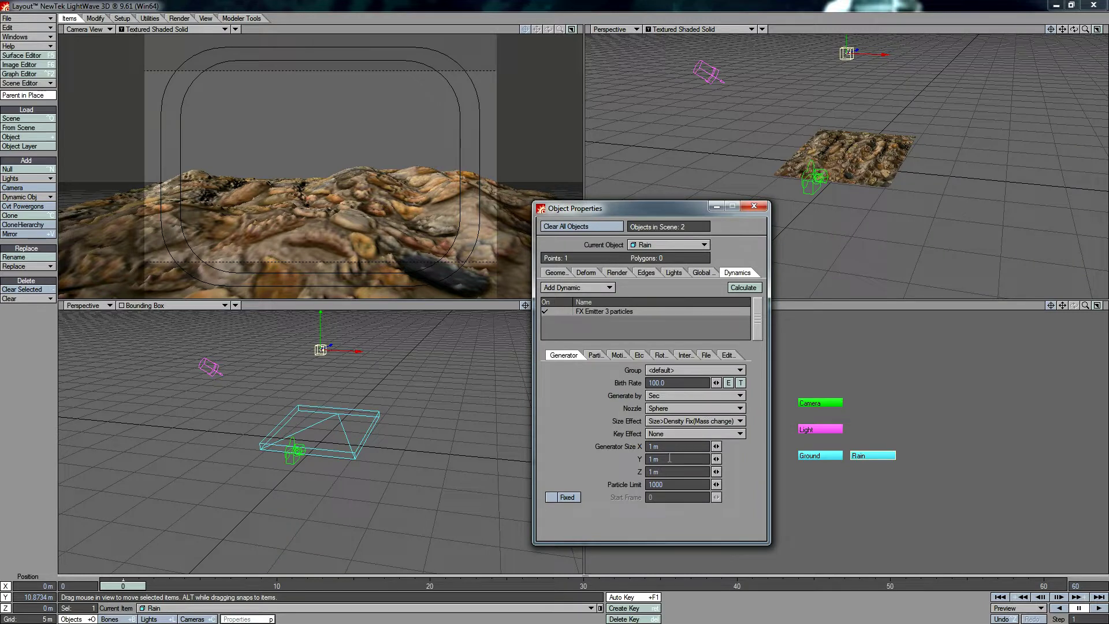
type("0")
key("Tab")
Set the Rain emitter's Y gravity and preview the falling particles up to frame 60.
left_click(594, 355)
left_click(658, 355)
left_click(632, 355)
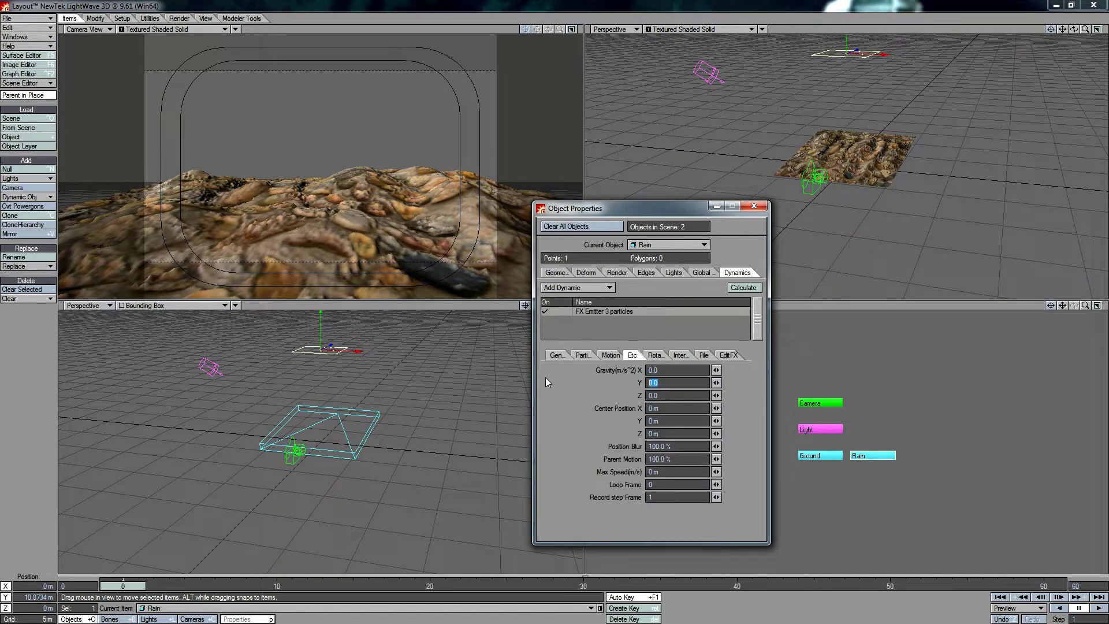
left_click_drag(129, 588, 1044, 586)
Set the rain particles' life time to 100 frames and close the object properties.
left_click(583, 356)
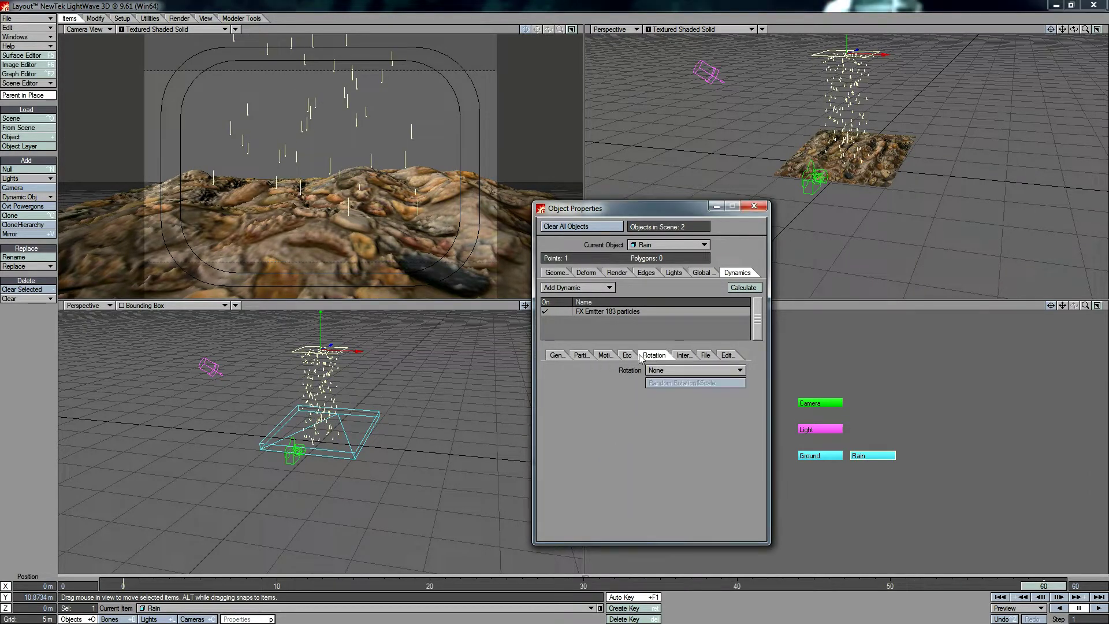
type("100")
key("Tab")
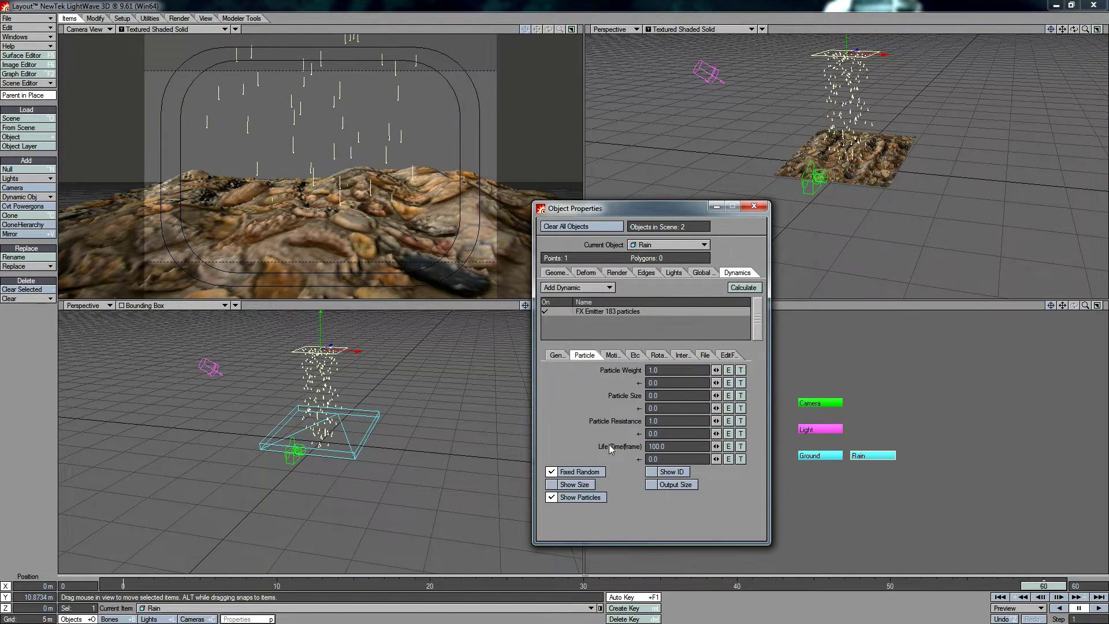
left_click(755, 207)
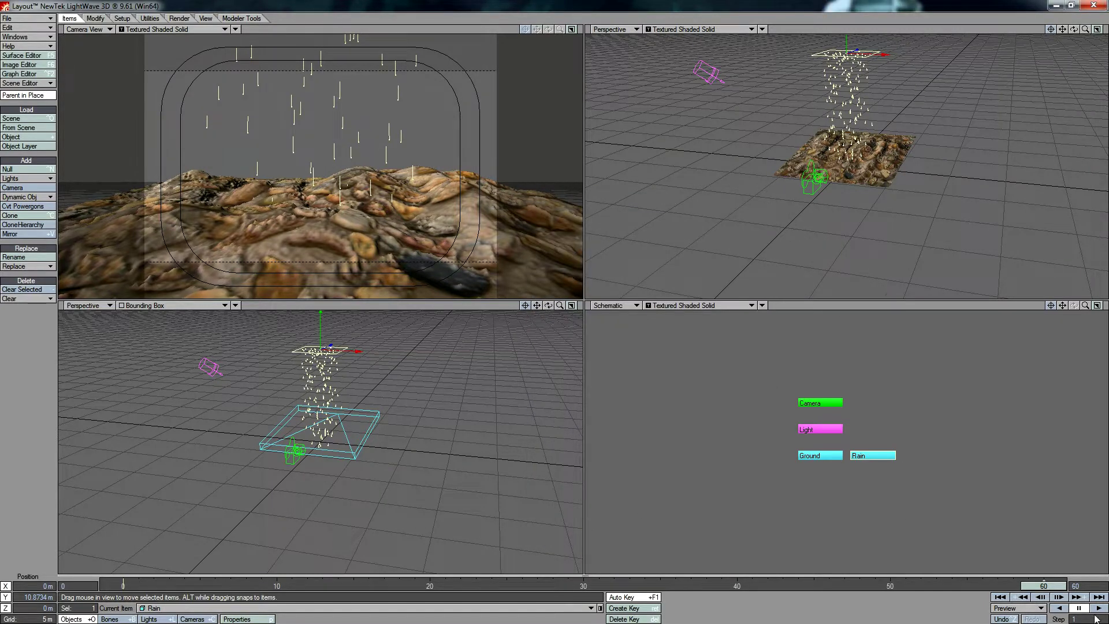
Set the scene's last frame to 100 and briefly play the rain animation.
type("100")
key("Return")
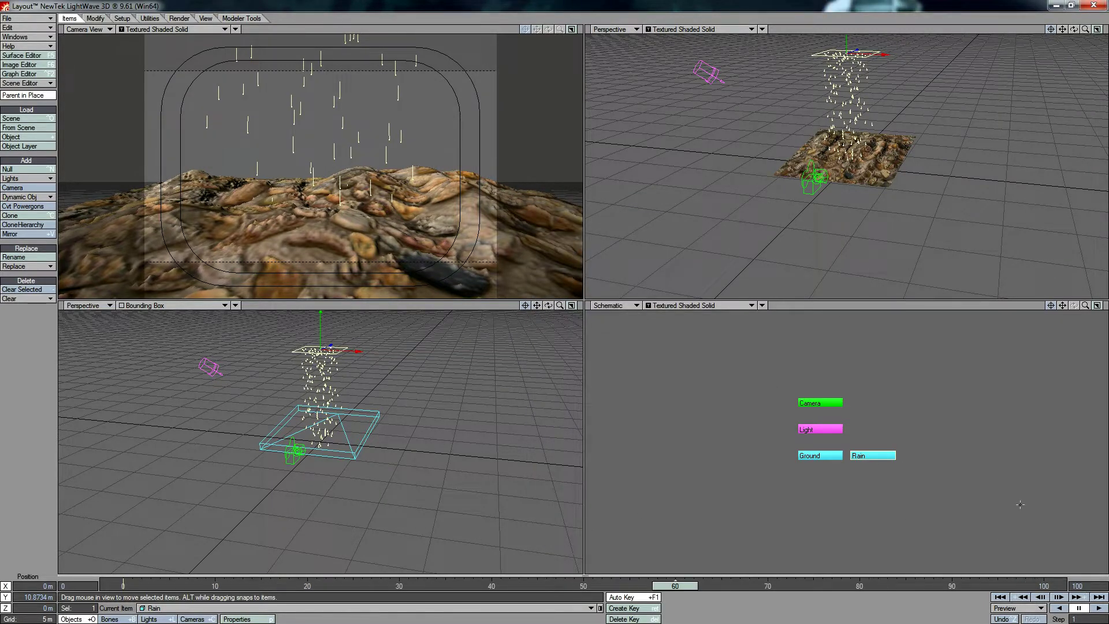
left_click(1097, 610)
left_click(1082, 609)
Add a collision dynamic to the Ground object and set its mode to Erase.
left_click(813, 455)
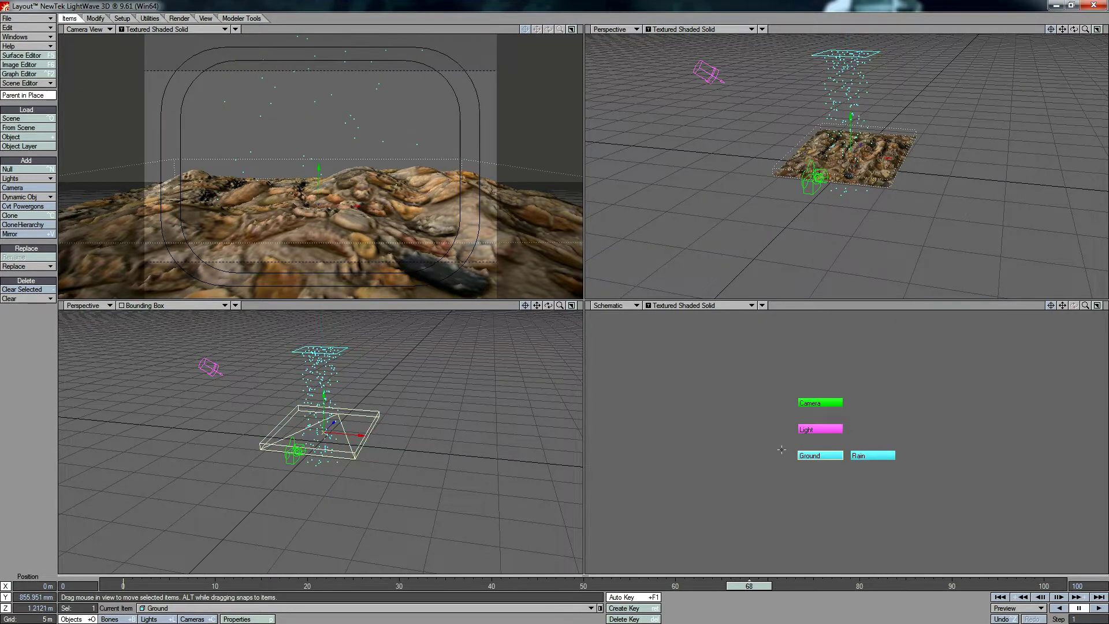
key("p")
left_click(558, 287)
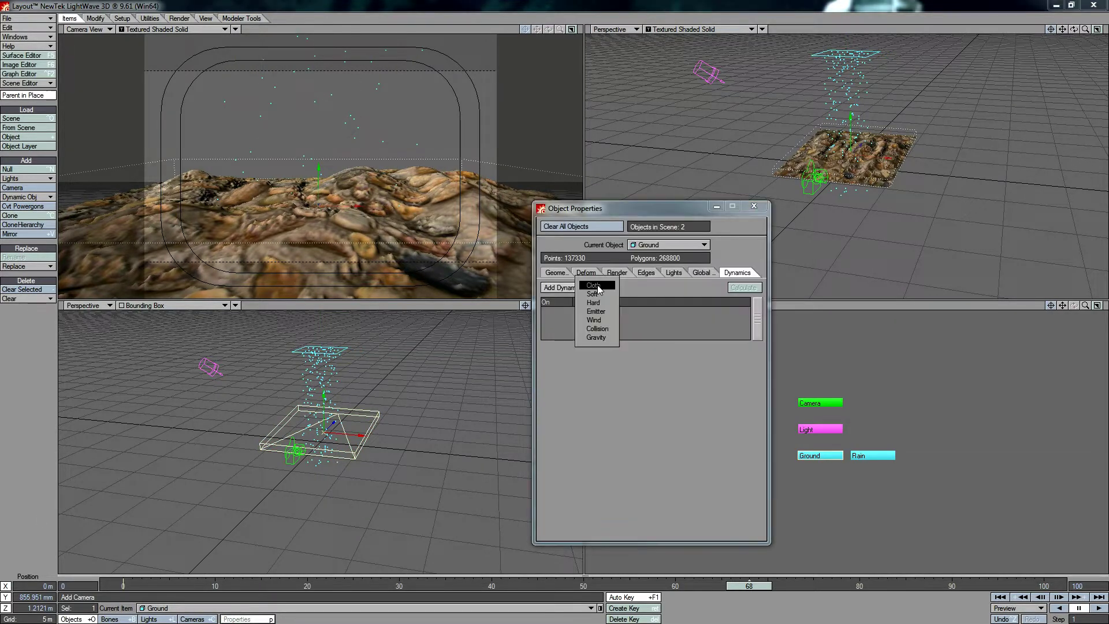
left_click(597, 328)
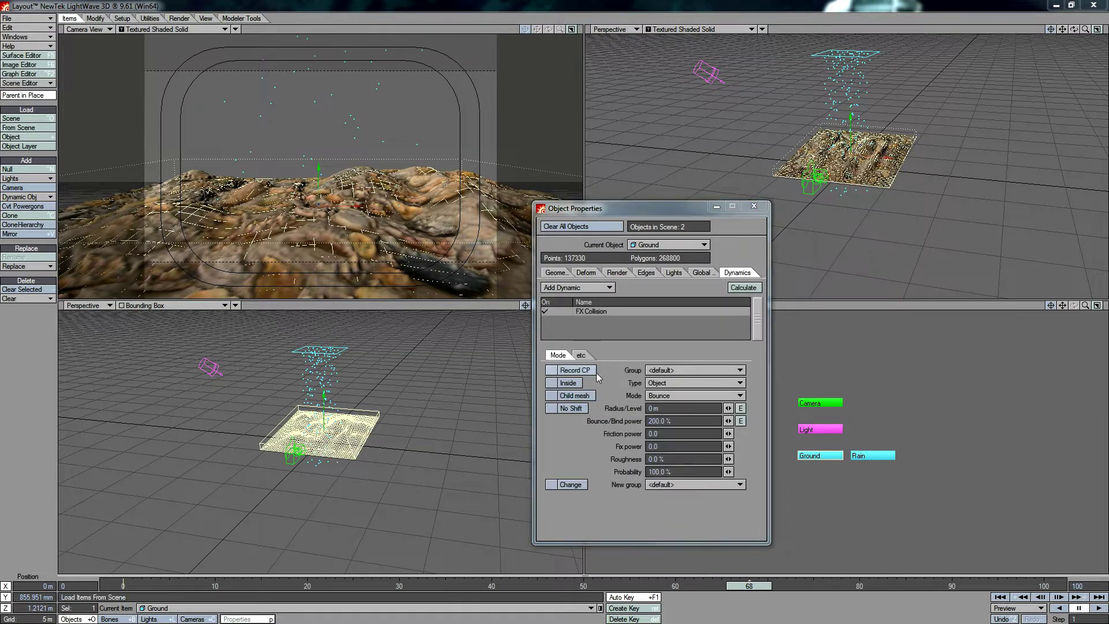
left_click(683, 396)
left_click(685, 412)
Try the Plane type for the Ground collision, settle on Object-Subdiv, and close the properties.
left_click(676, 382)
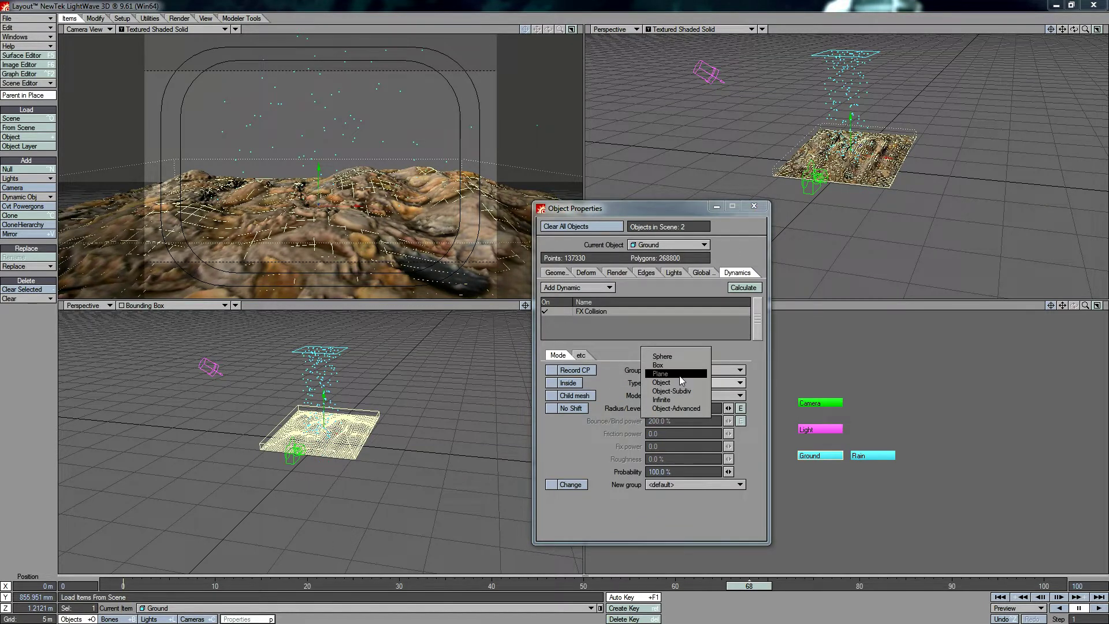
left_click(679, 374)
left_click(676, 382)
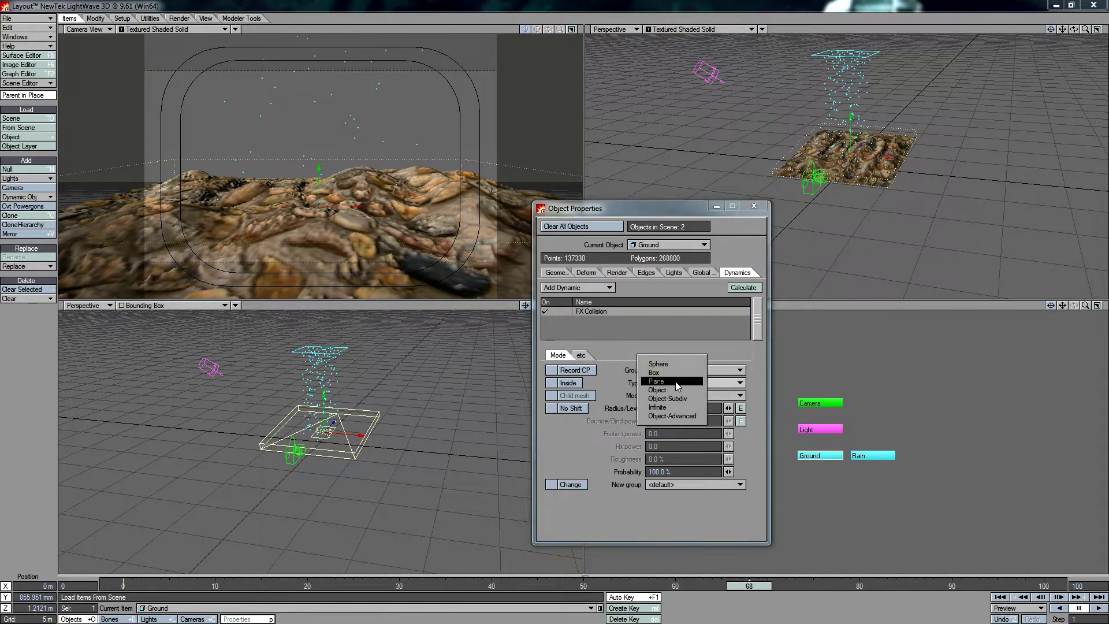
left_click(683, 400)
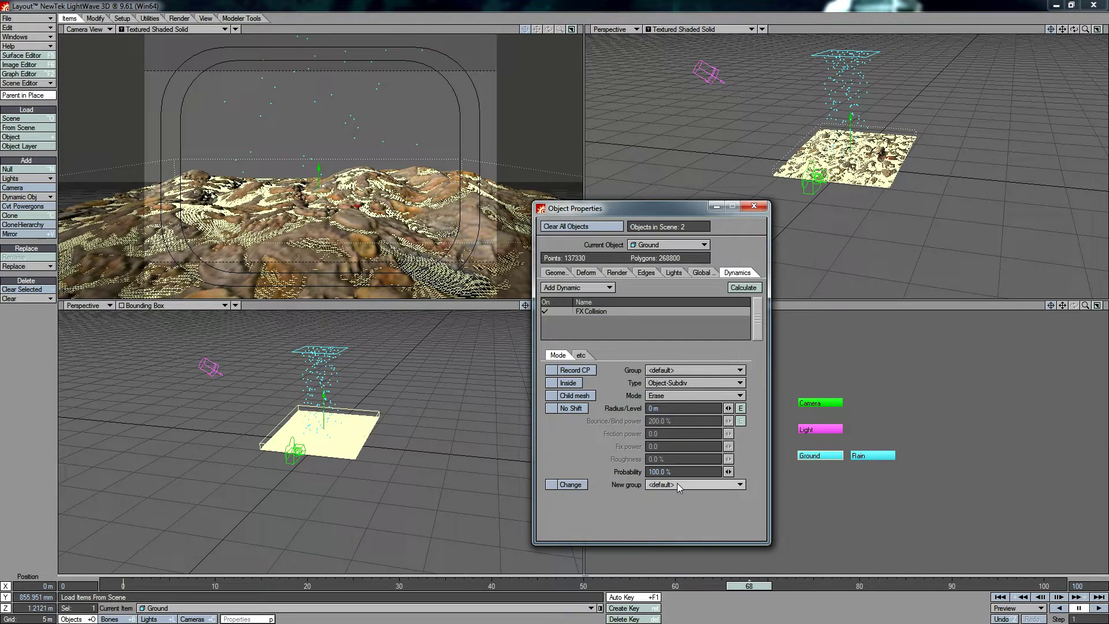
left_click(754, 206)
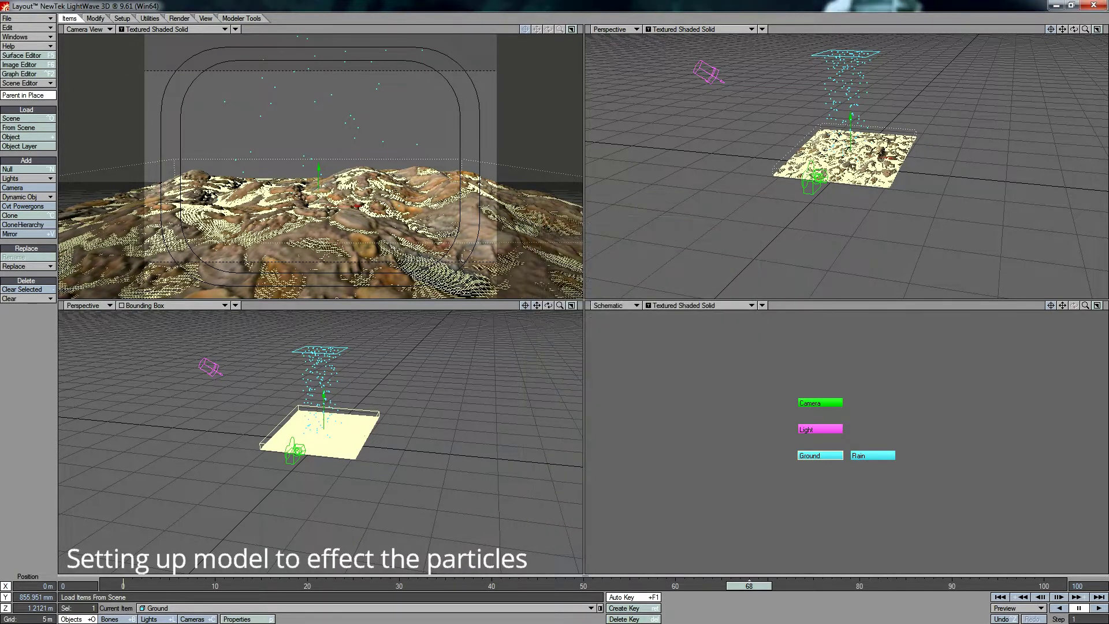
Add a null named Splash to the scene.
left_click(868, 453)
left_click(19, 170)
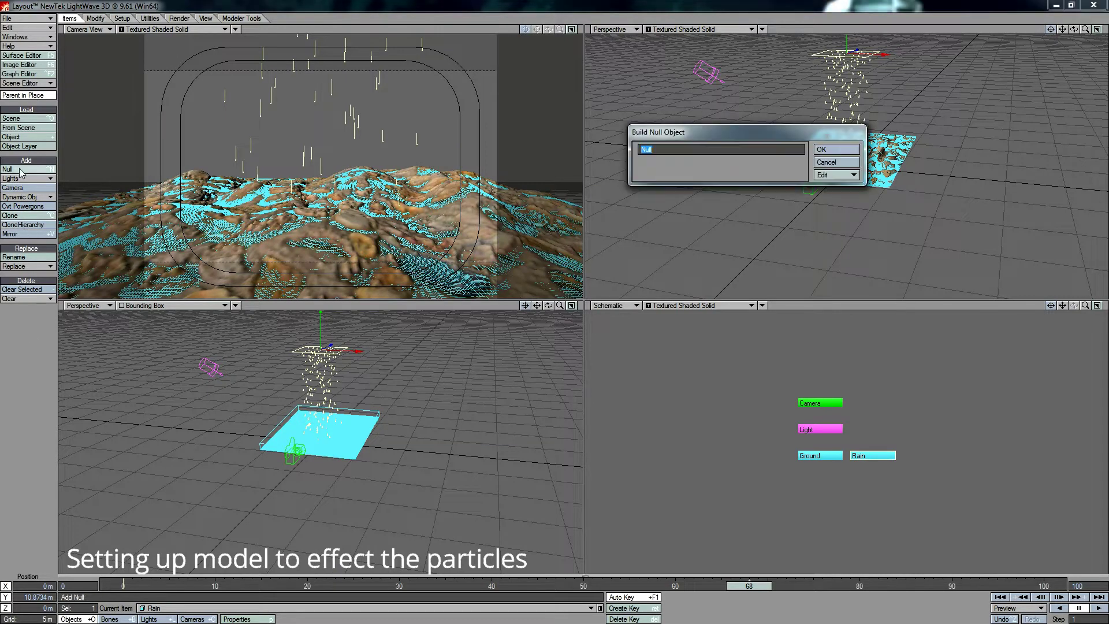
type("Splash")
key("Return")
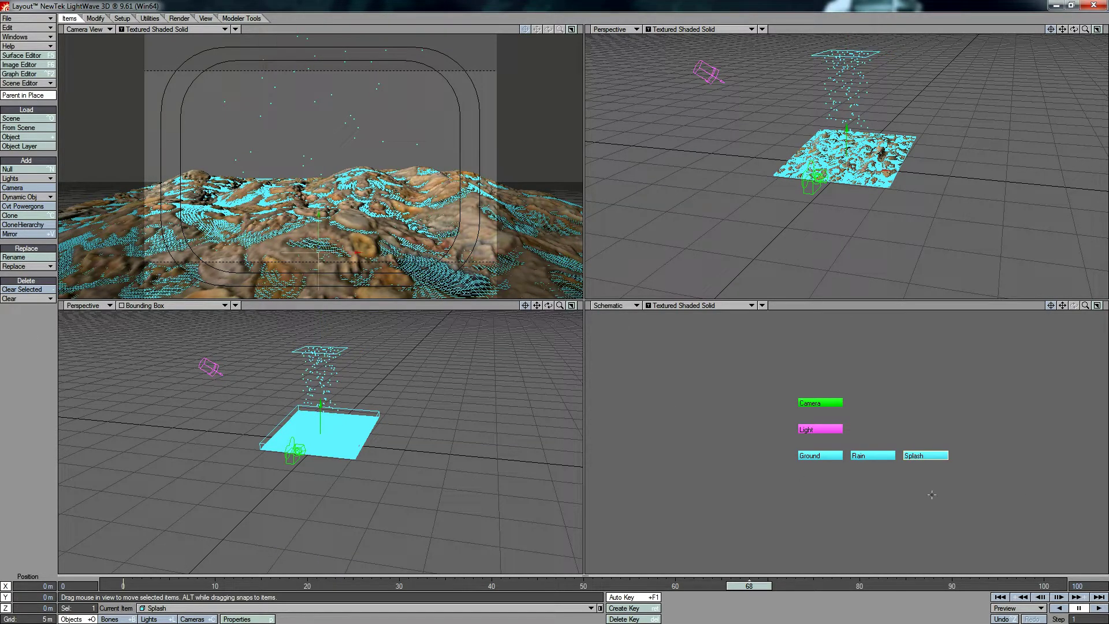
Colour-code the items in the schematic: Splash dark cyan, Rain dark blue, and Ground dark green.
right_click(928, 455)
left_click(982, 481)
right_click(878, 455)
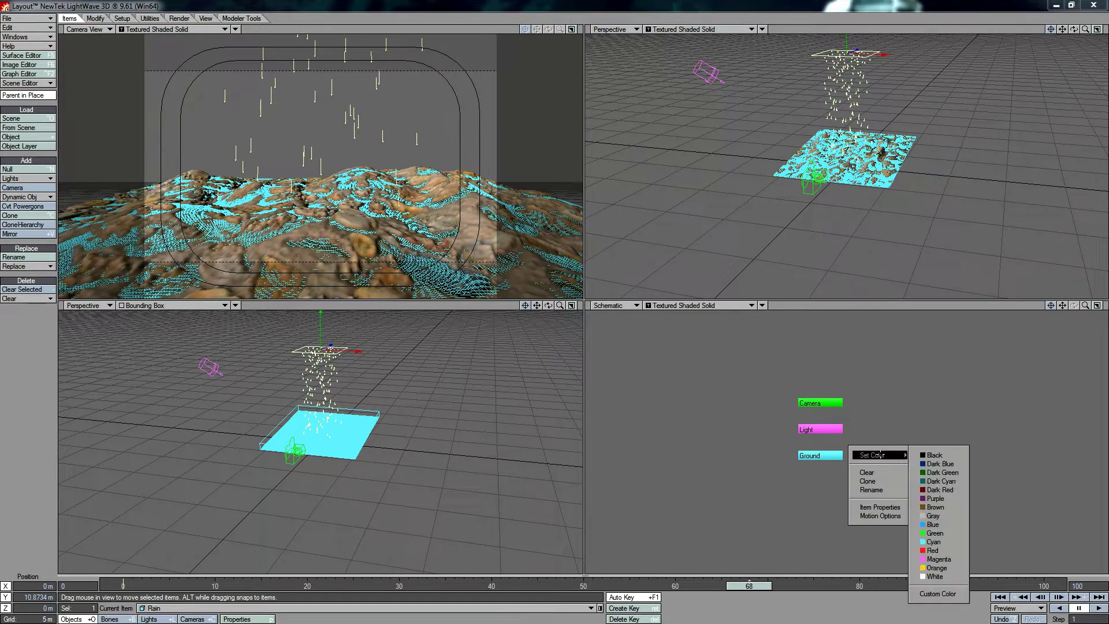
left_click(931, 464)
right_click(800, 455)
left_click(861, 472)
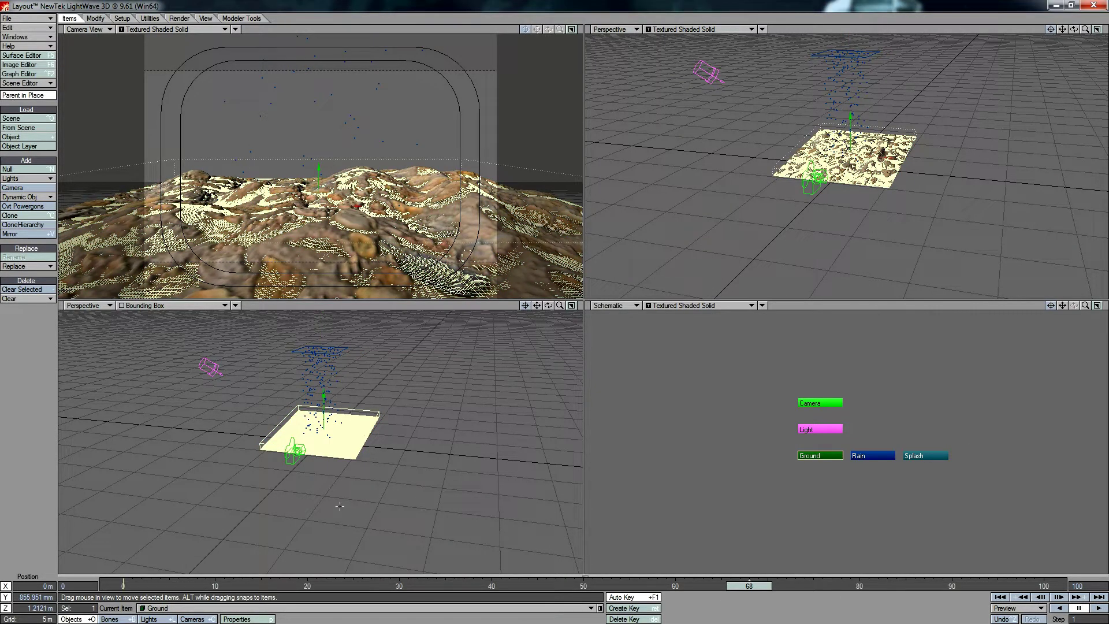
Add a particle emitter to the Splash null with a birth rate of 1000 and a particle limit of 10000.
left_click(930, 455)
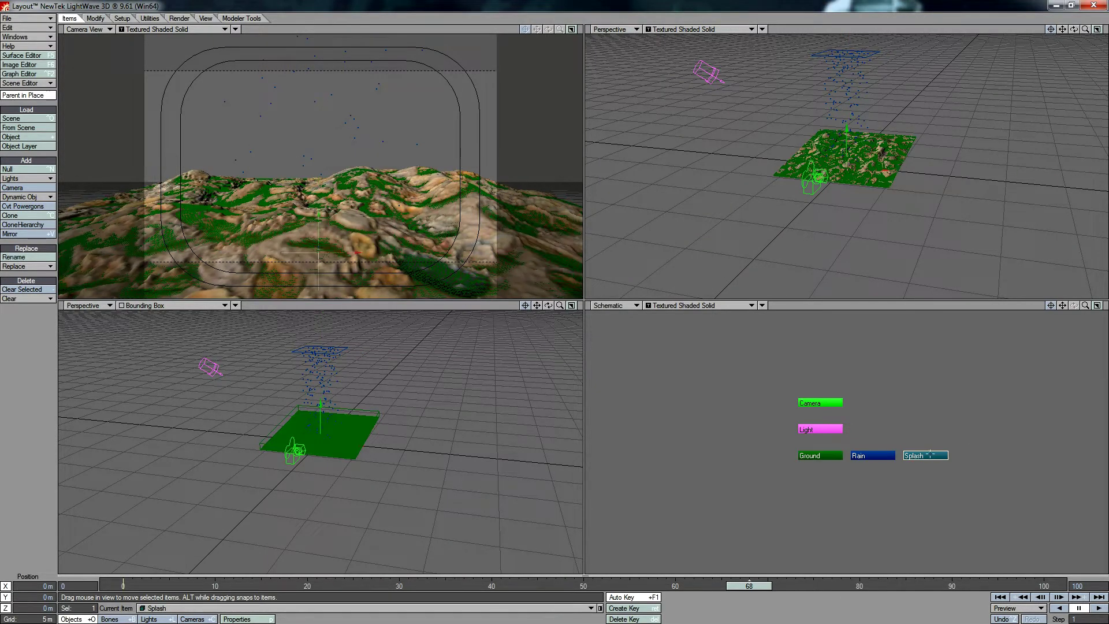
left_click(266, 619)
left_click(601, 311)
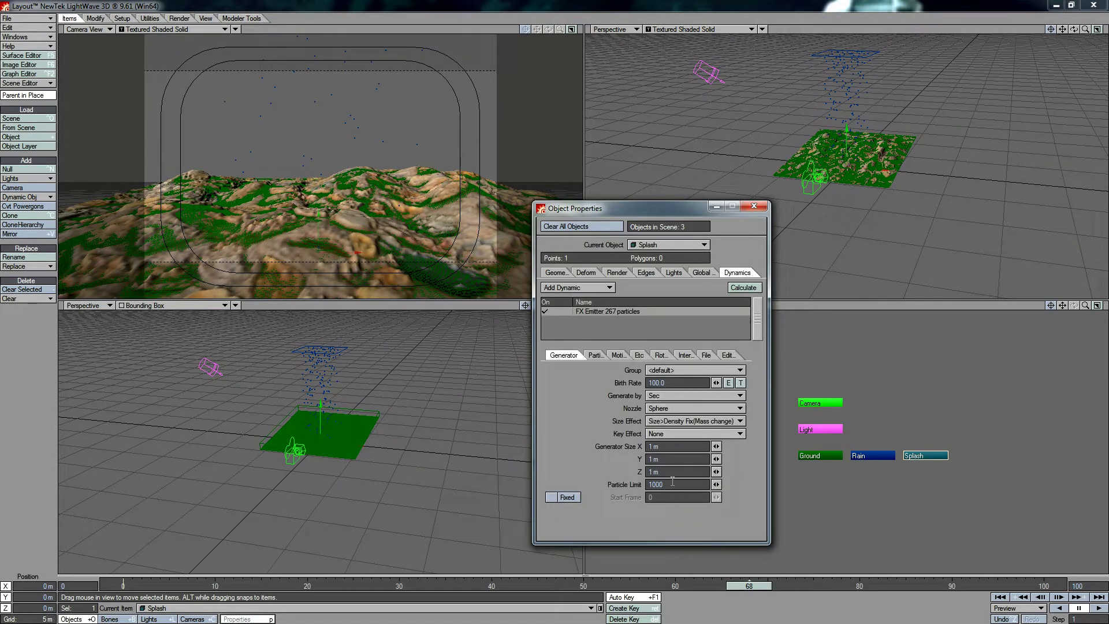
left_click(670, 409)
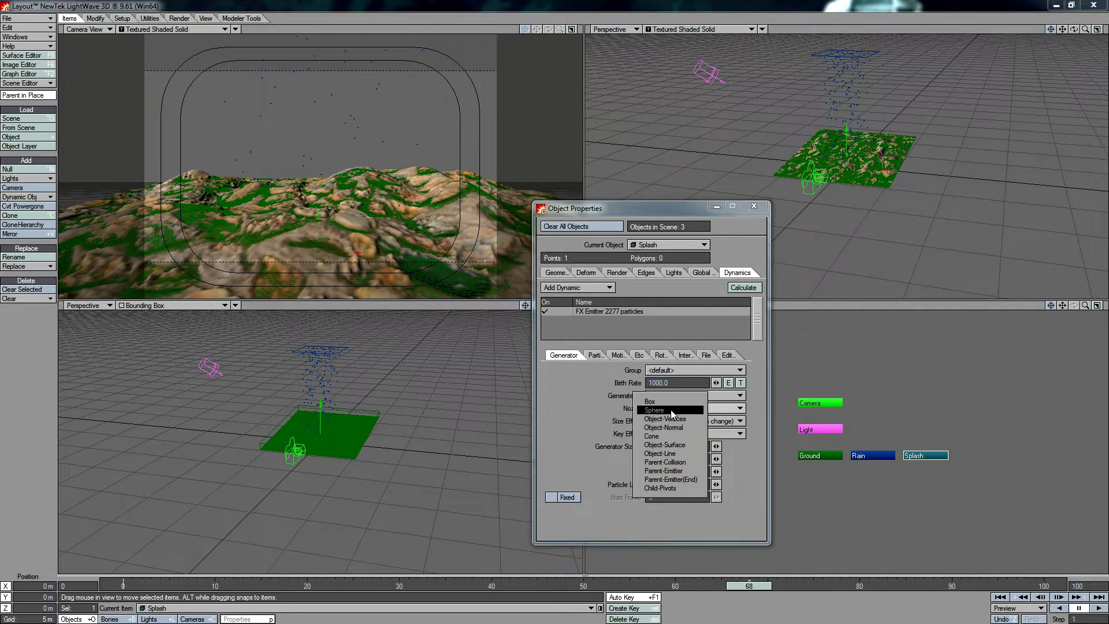
left_click(670, 410)
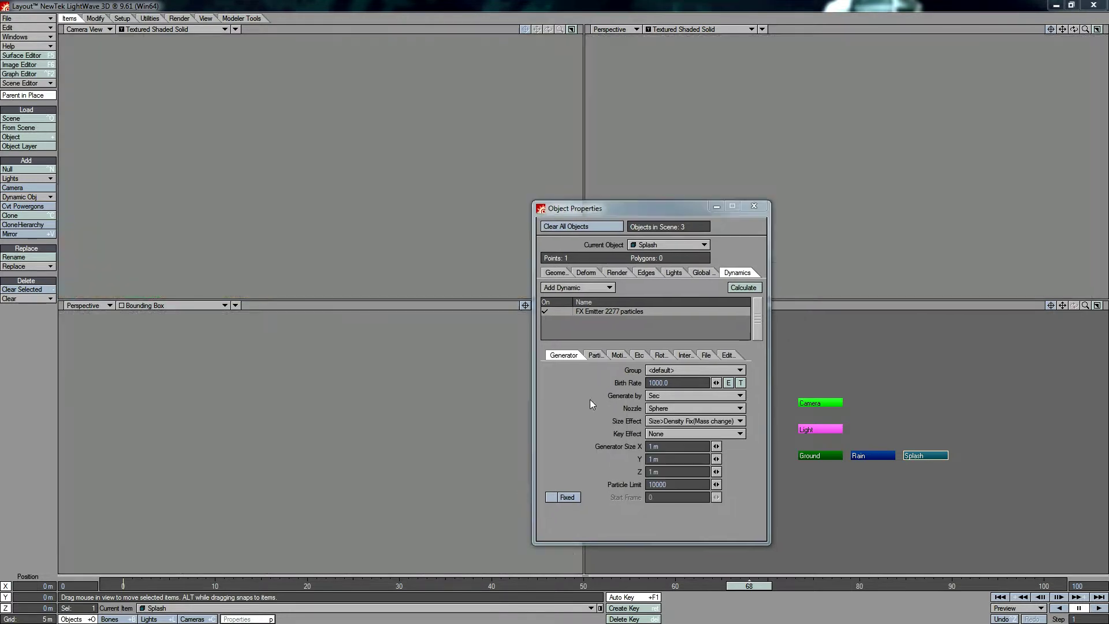
Set the Splash emitter to generate by Frame from a Parent-Emitter(End) nozzle with the Size(no change) size effect.
left_click(686, 395)
left_click(687, 395)
left_click(673, 408)
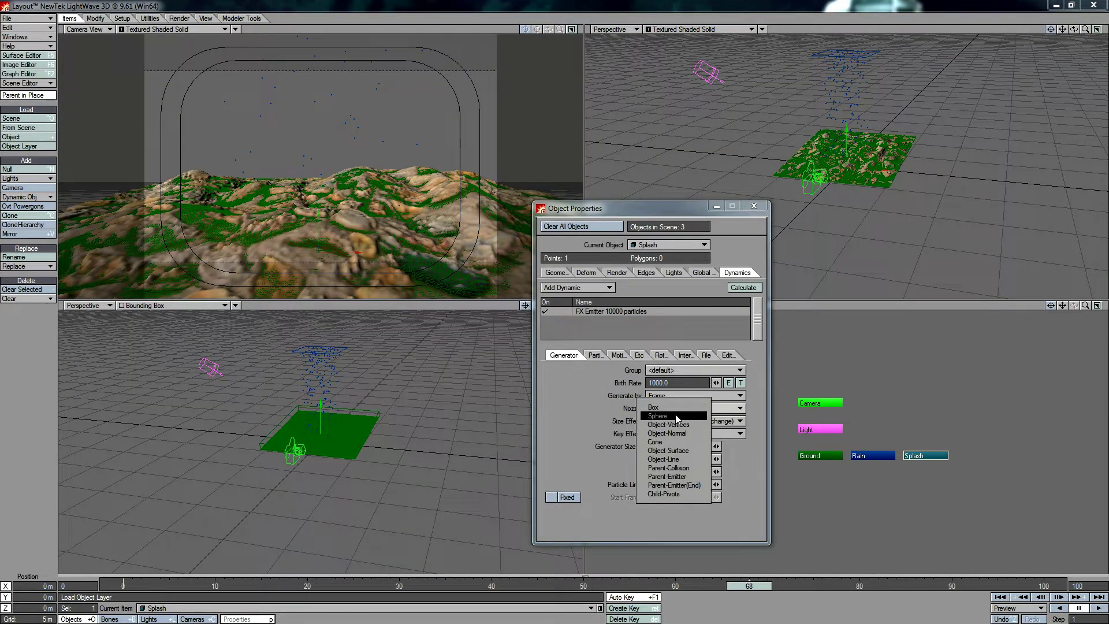
left_click(673, 484)
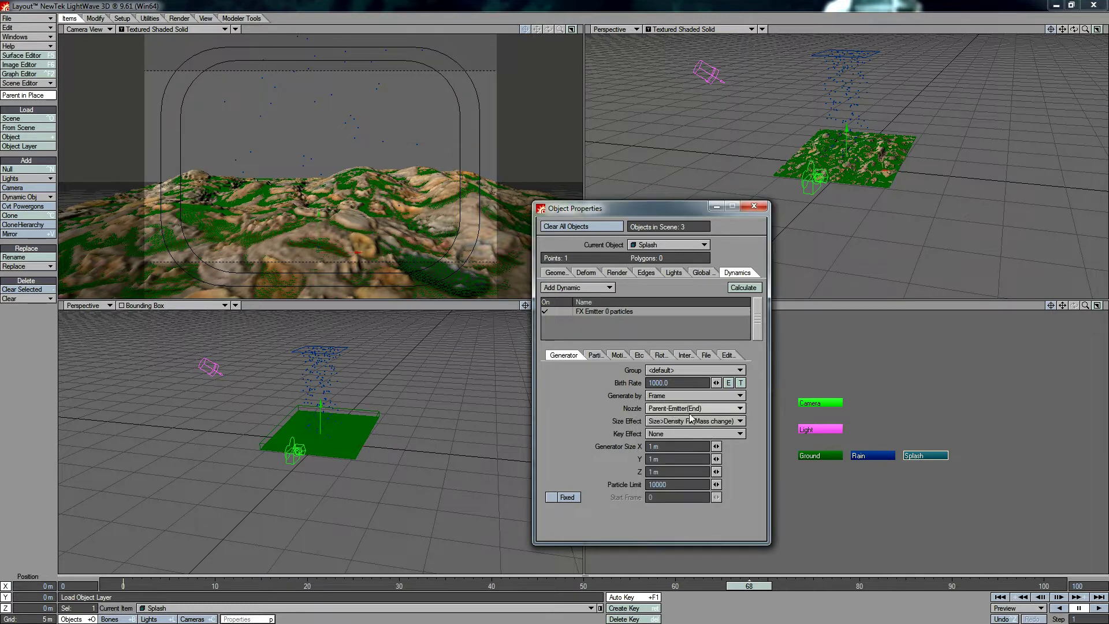
left_click(691, 420)
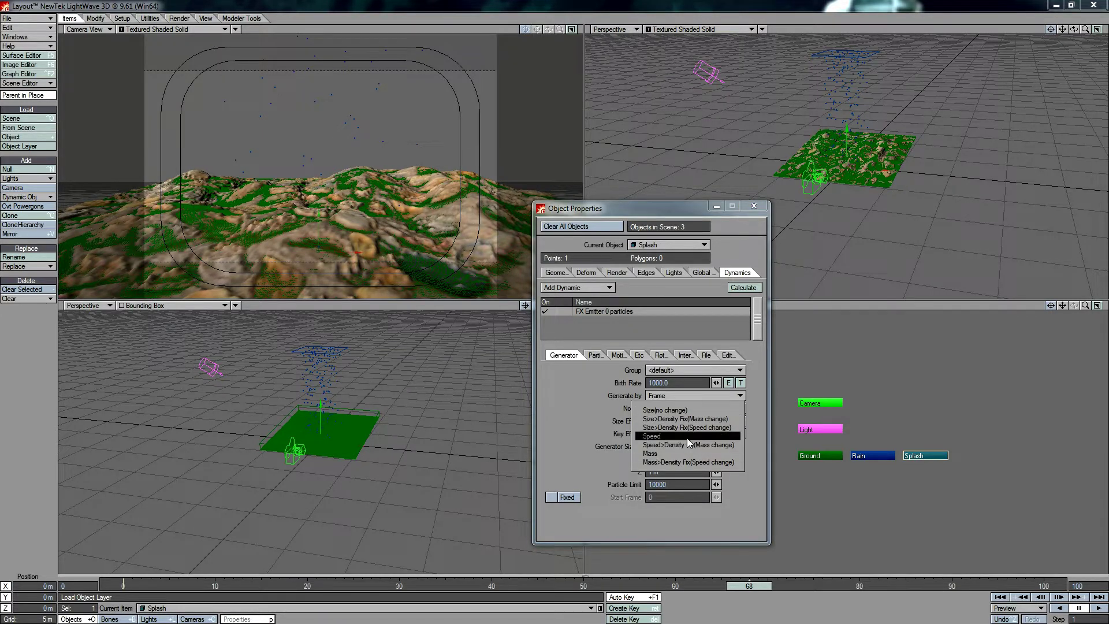
left_click(683, 410)
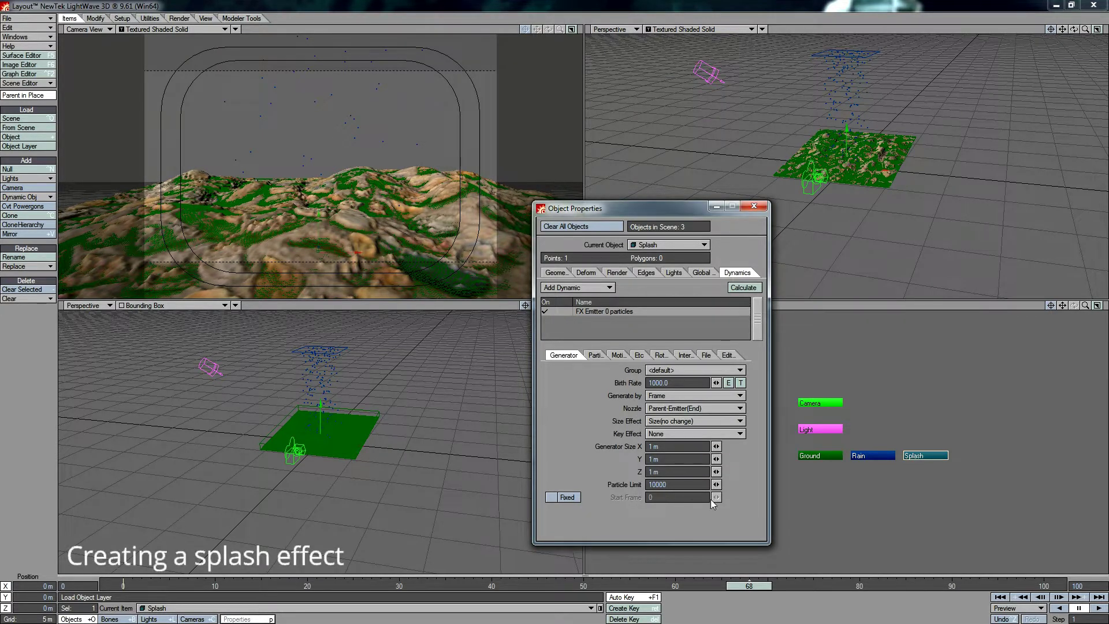
Set the Splash particles' life time to 100 frames and display the close-up perspective view as Bounding Box.
left_click(609, 354)
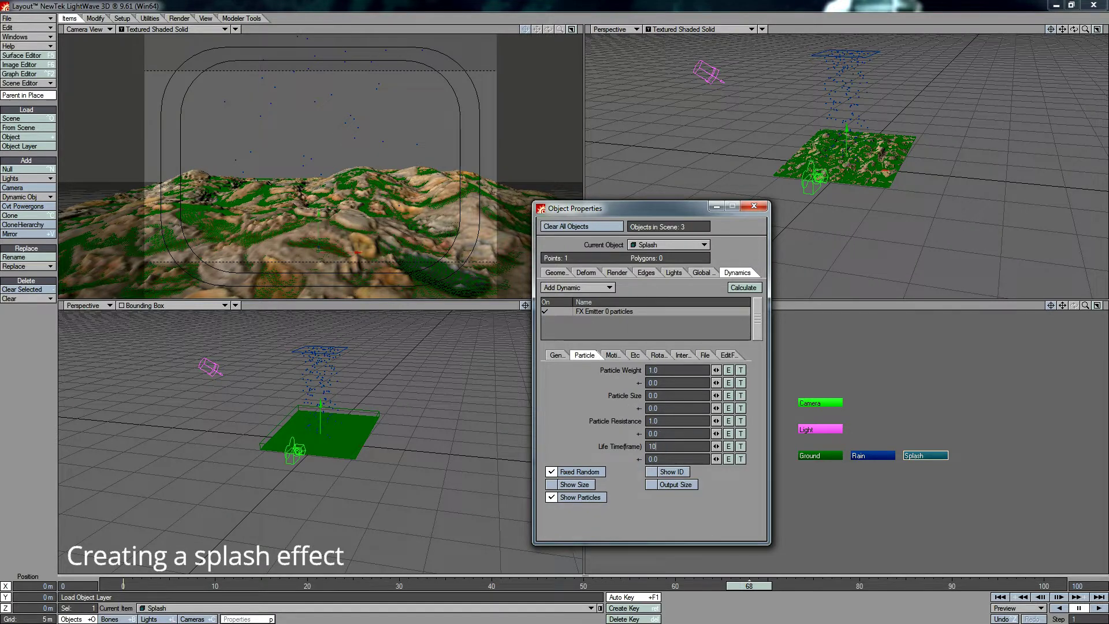
left_click(124, 586)
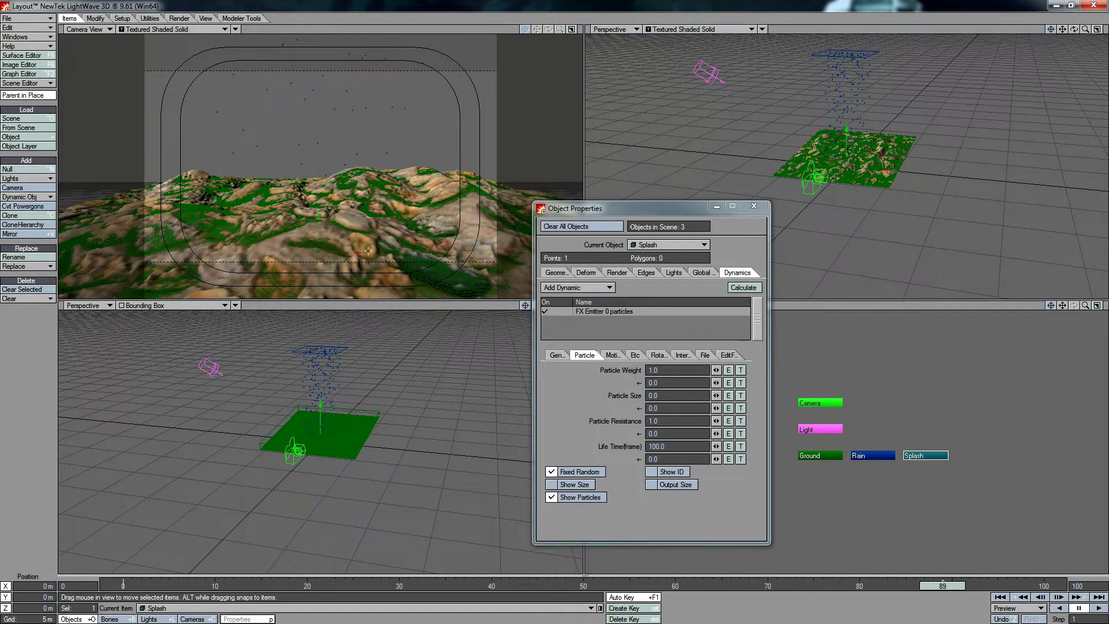
mouse_move(1085, 30)
left_mouse_down()
mouse_move(1055, 35)
mouse_move(1078, 35)
mouse_move(1086, 49)
mouse_move(1075, 35)
left_mouse_up()
left_click(701, 29)
left_click(697, 13)
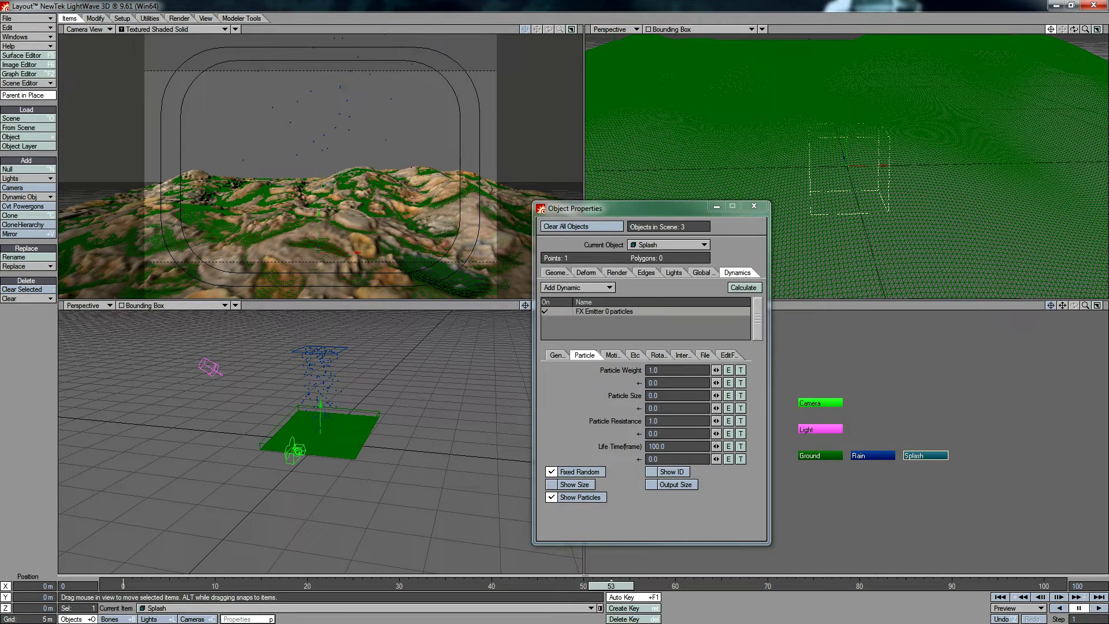
left_click_drag(611, 585, 583, 585)
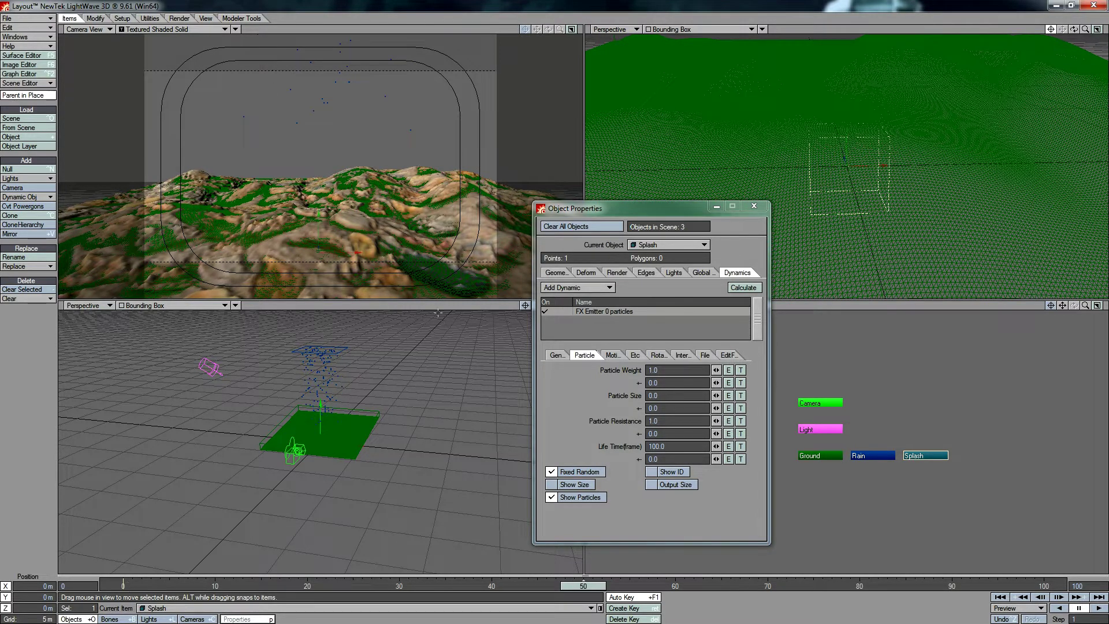
Give the Rain emitter a fixed start frame of -40 and scrub through the first frames of the rain.
left_click(557, 355)
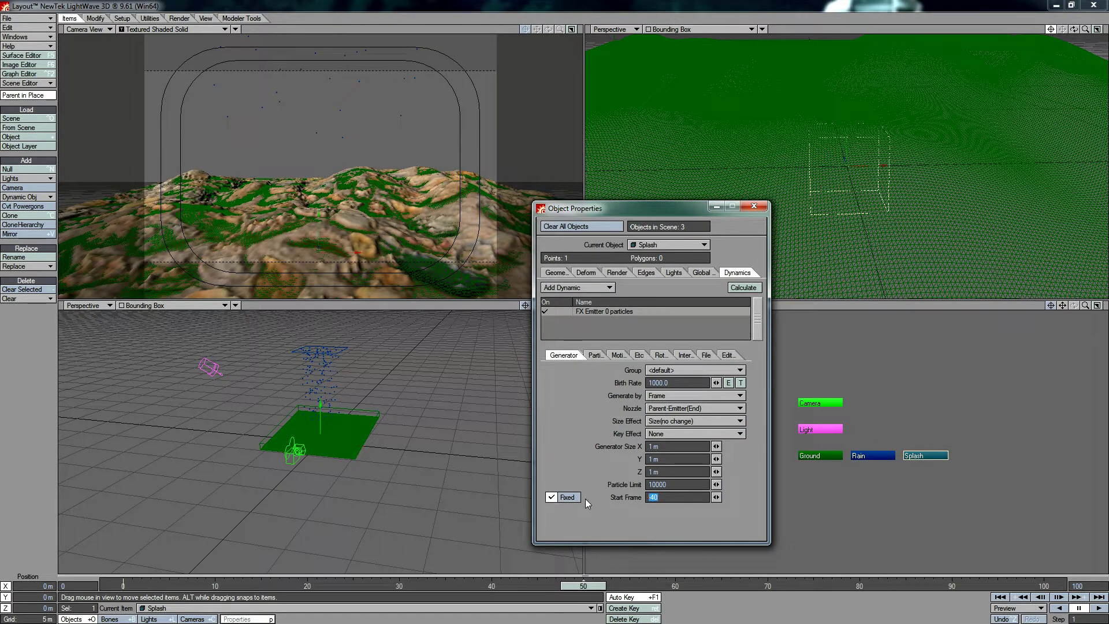
key("Up")
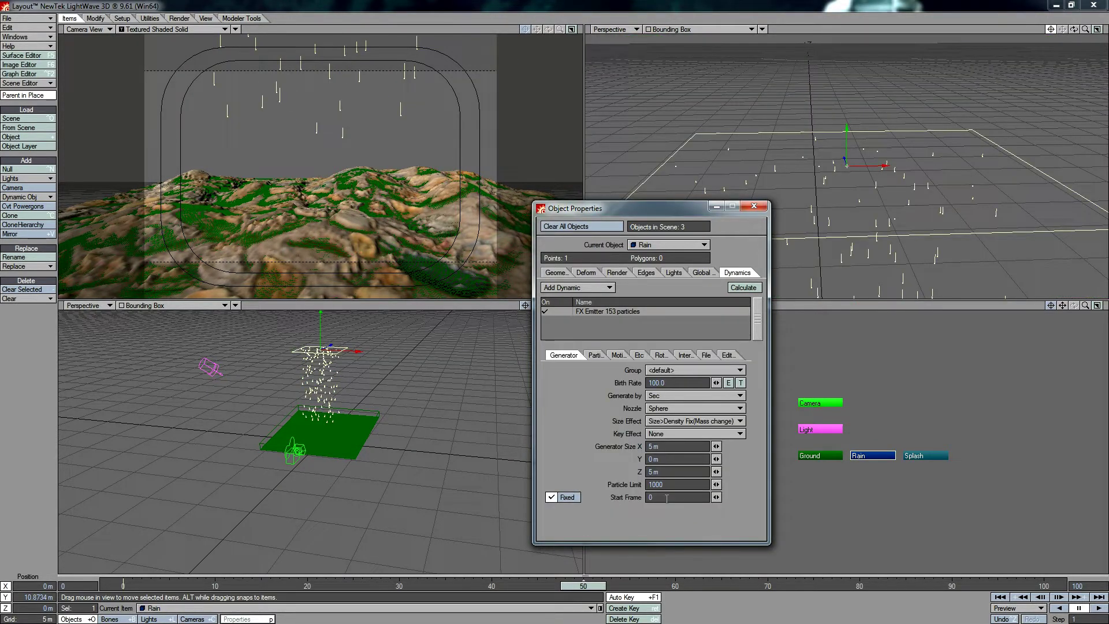
key("Return")
left_click_drag(127, 587, 270, 586)
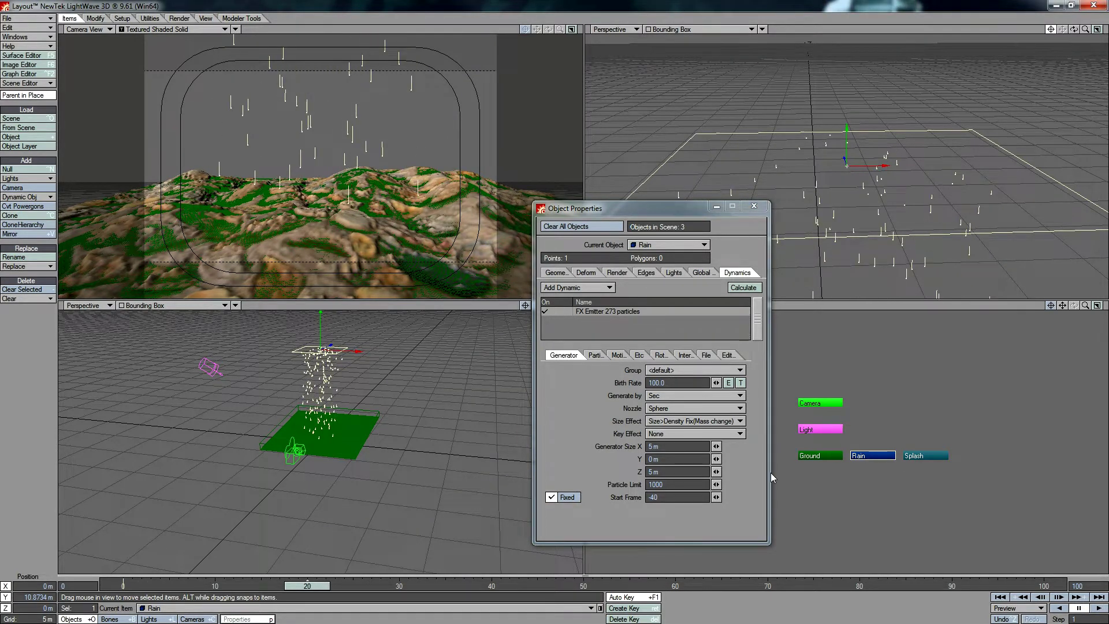
Set the Splash emitter's Y velocity to 1 m and its vibration to 1.0.
left_click(924, 456)
left_click(601, 312)
left_click(598, 358)
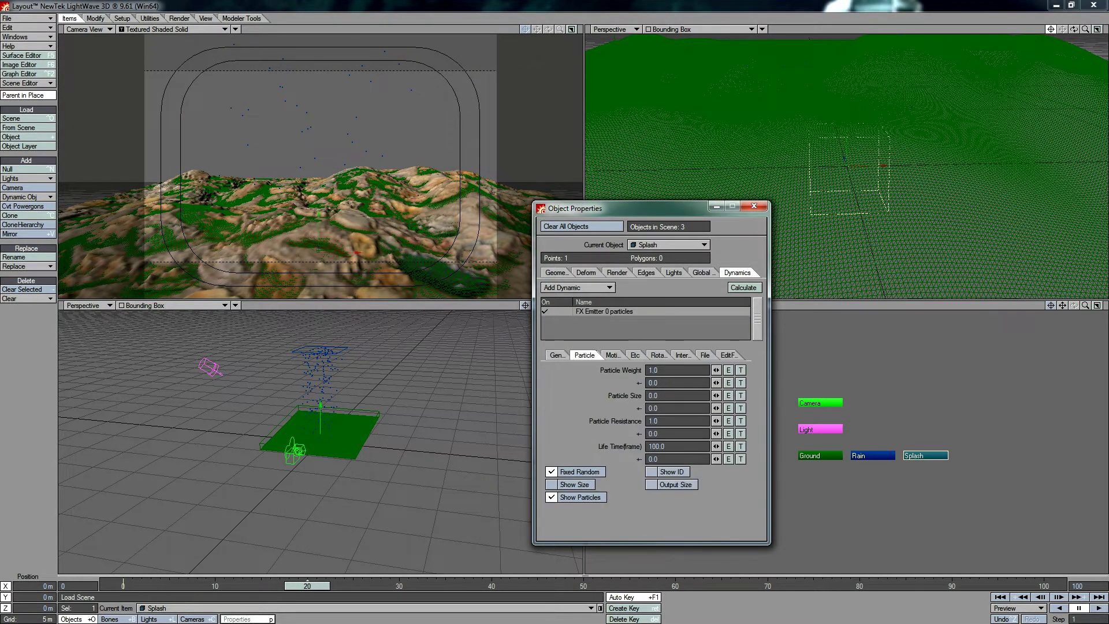
left_click(610, 356)
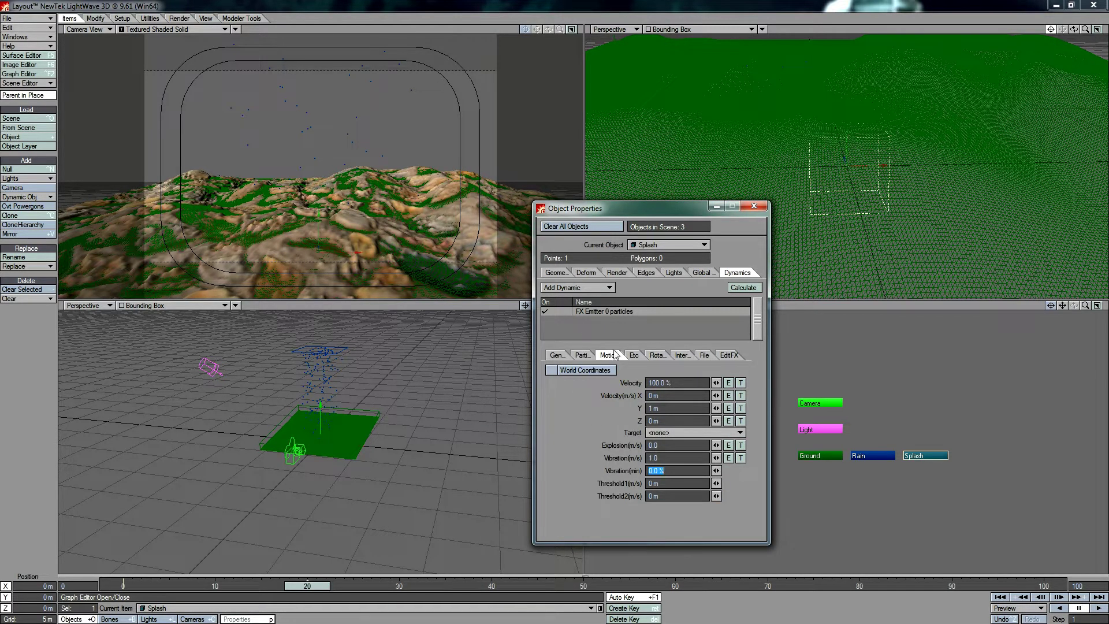
Set the Splash emitter's Y gravity to -3.0 and calculate the dynamics.
left_click(632, 354)
left_click(677, 382)
type("-3.0")
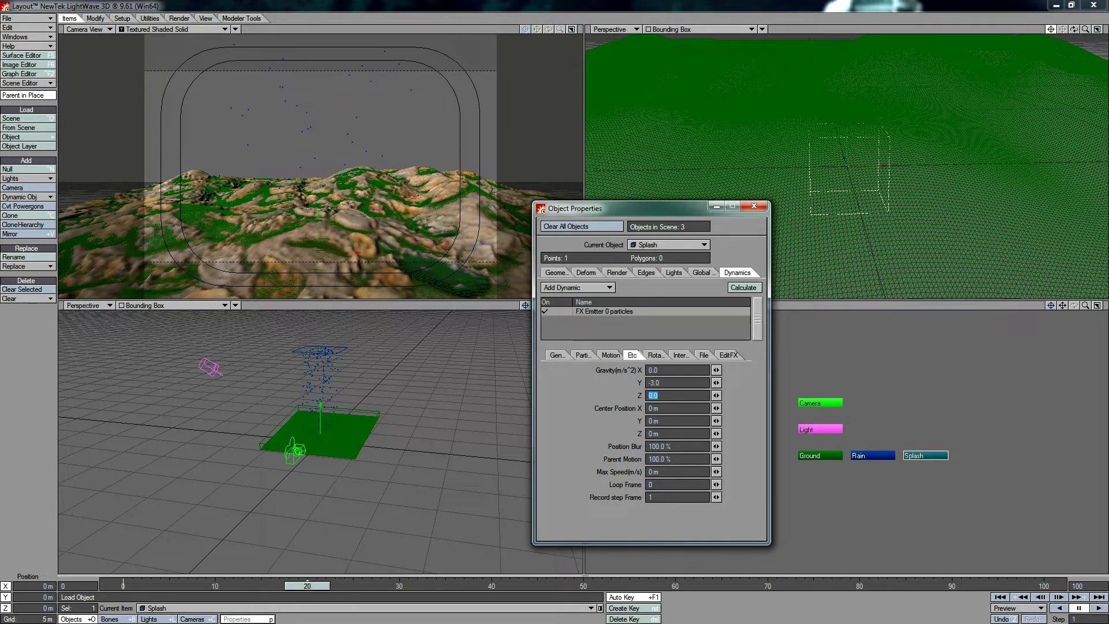
left_click(655, 355)
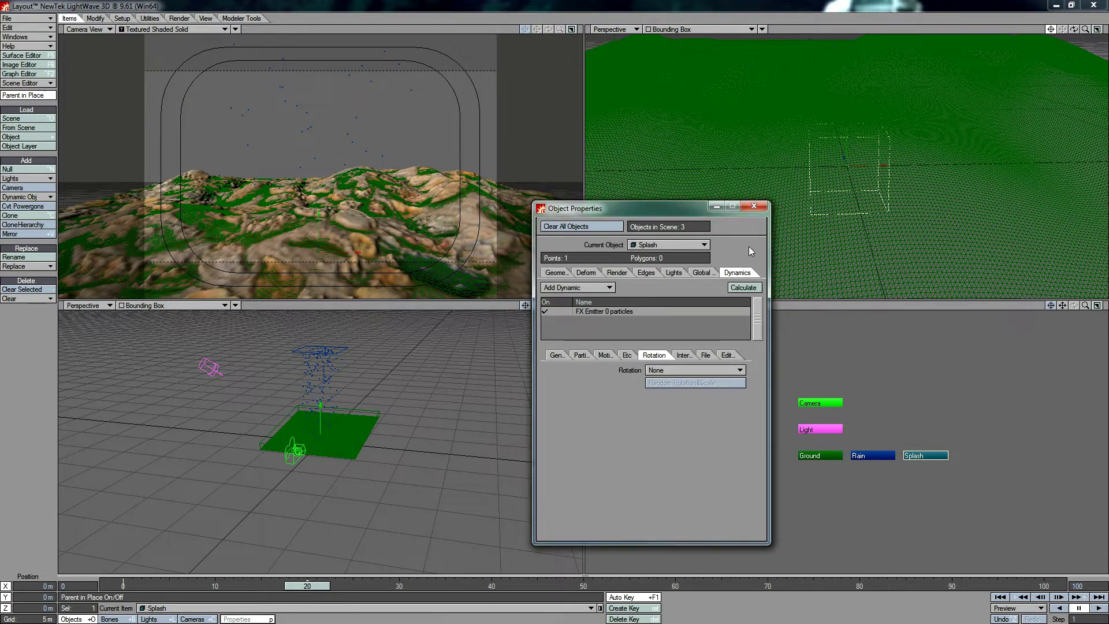
left_click(744, 289)
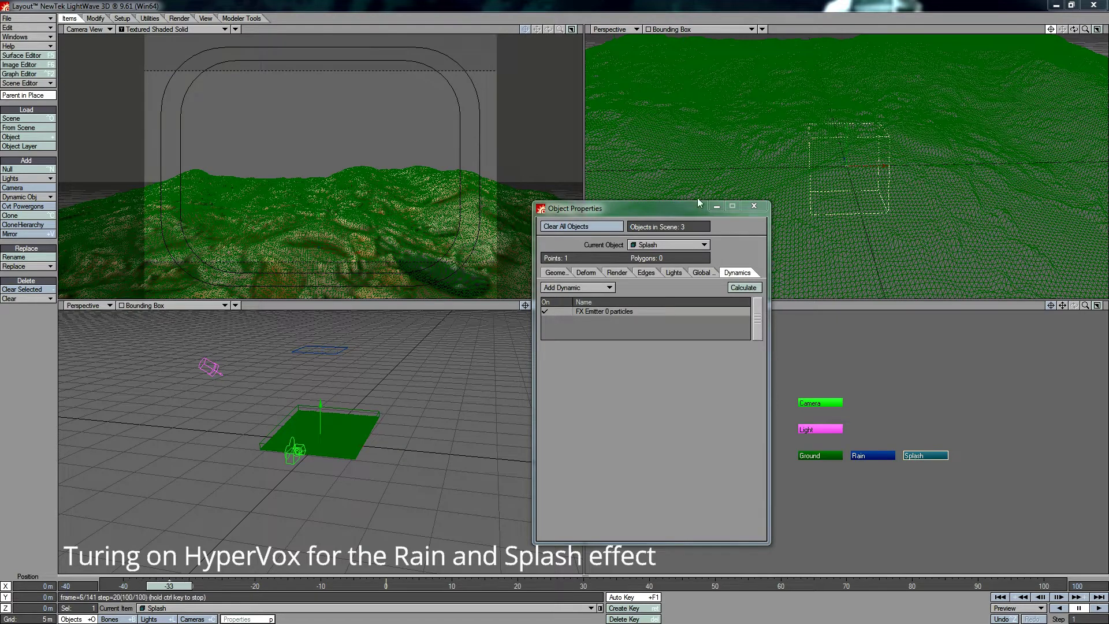
Activate HyperVoxels for both the Rain and Splash objects and close the HyperVoxels settings.
left_click(23, 37)
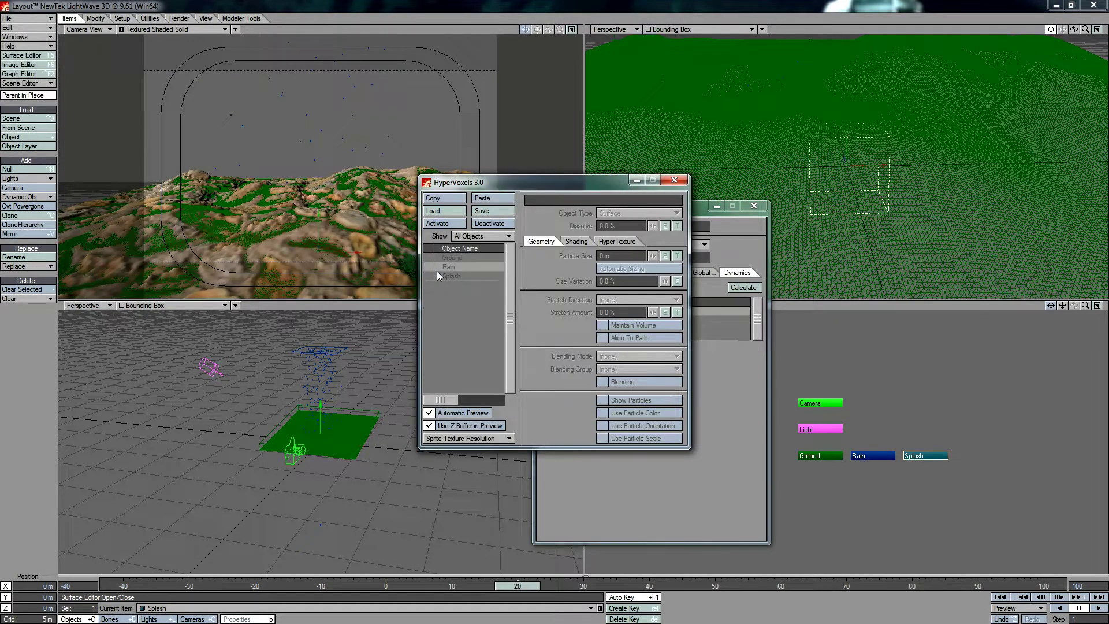
double_click(447, 268)
double_click(451, 276)
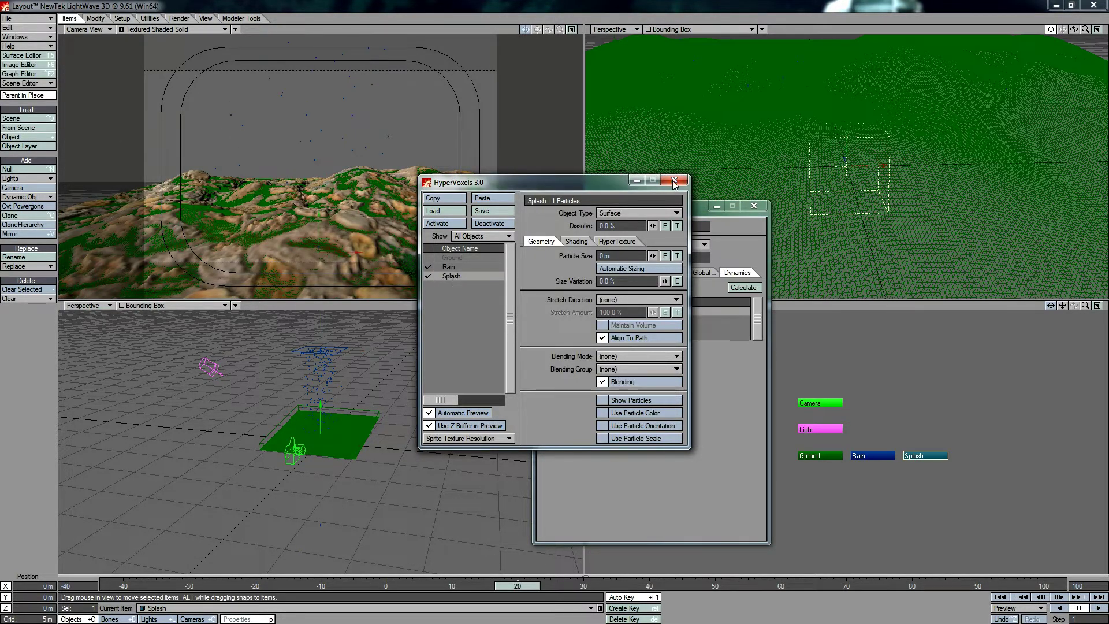
left_click(675, 181)
Close the object properties and rotate the Splash null to a pitch of about -5.8°.
left_click(614, 313)
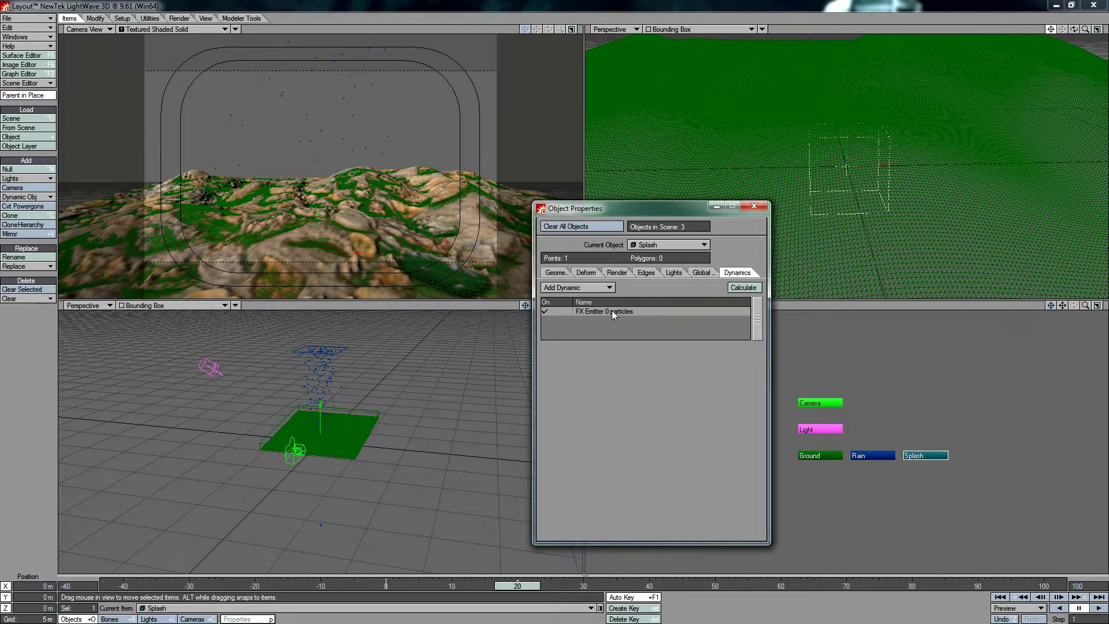
left_click(755, 207)
key("y")
right_click_drag(323, 239, 337, 239)
key("y")
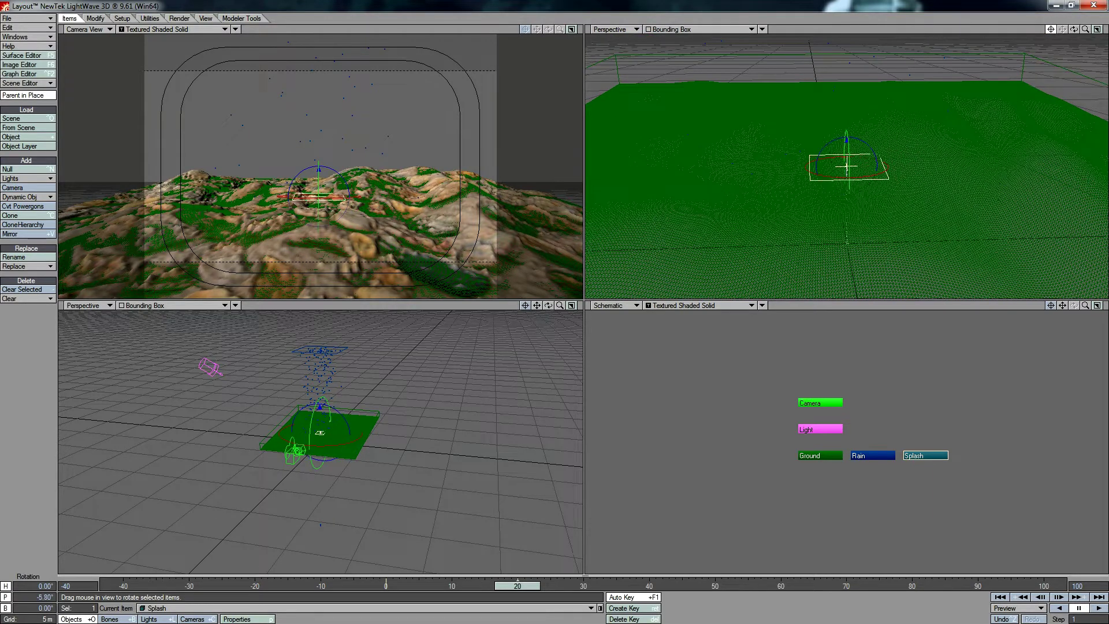
Load the Glass HyperVoxels preset onto Splash, keeping the current particle size.
key("p")
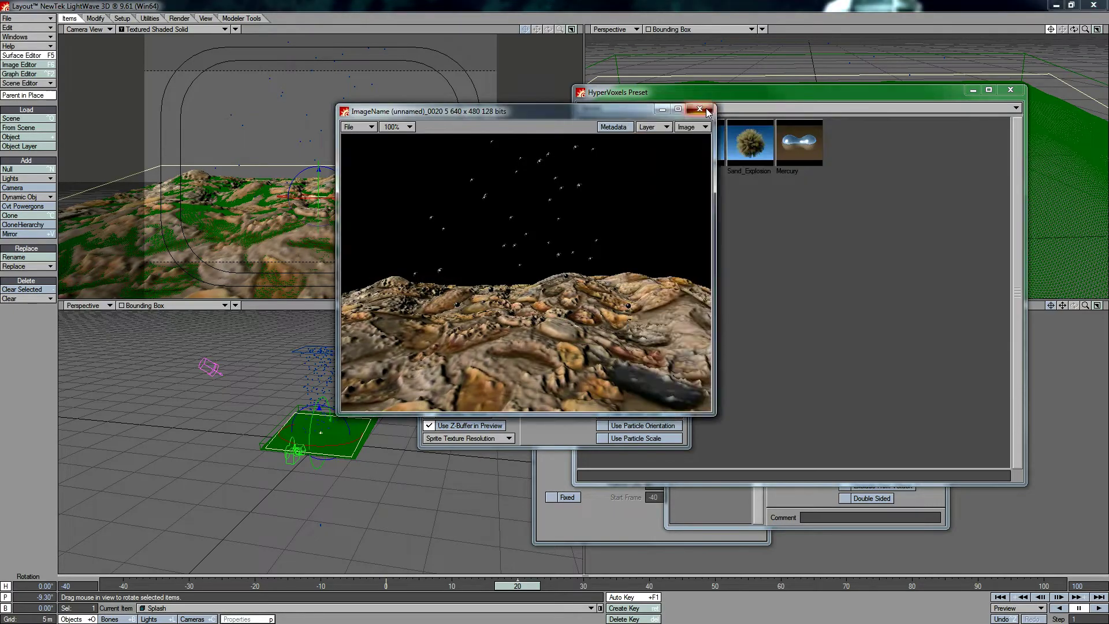
left_click(458, 277)
left_click(719, 175)
double_click(710, 153)
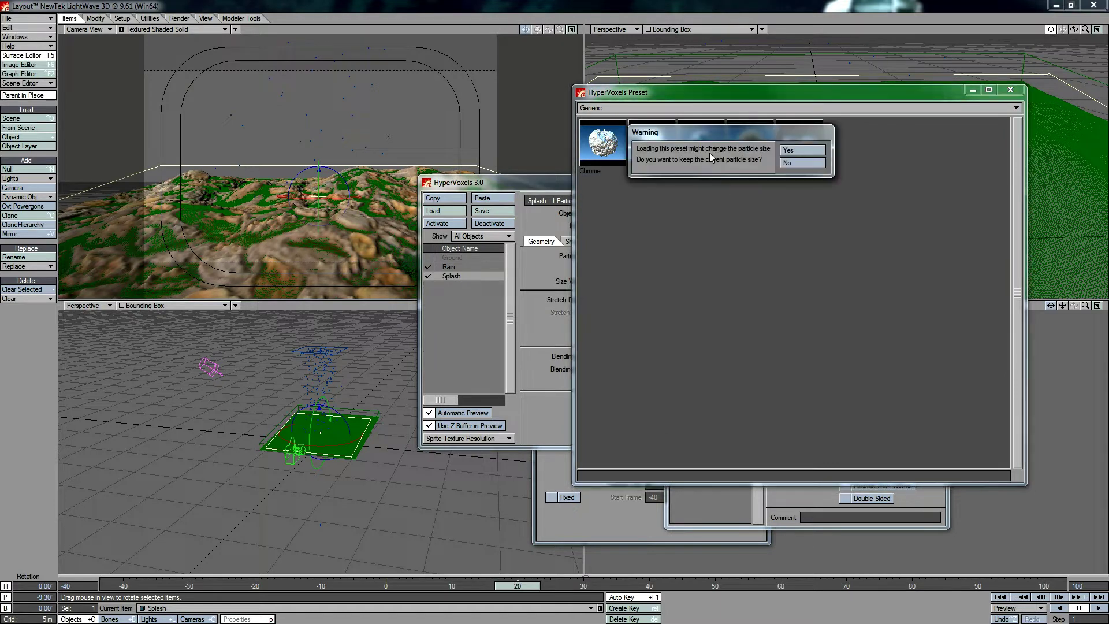
left_click(802, 149)
Render a test frame of the scene, then close the render, the HyperVoxels settings and the Surface Editor.
left_click(546, 271)
key("F9")
key("Return")
left_click(699, 109)
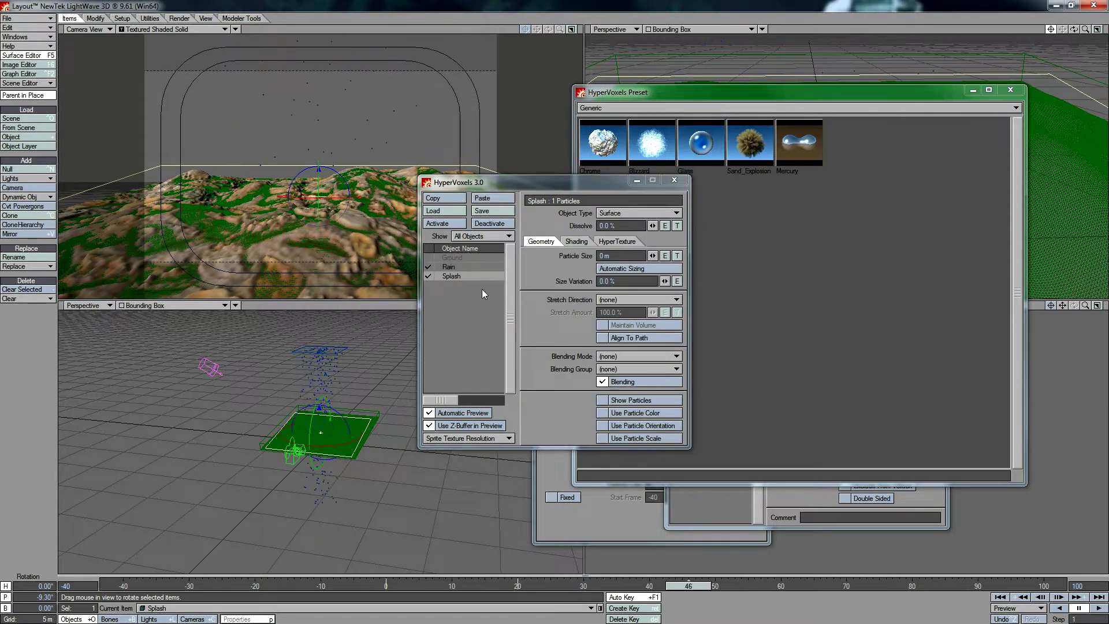
left_click(674, 180)
left_click(21, 55)
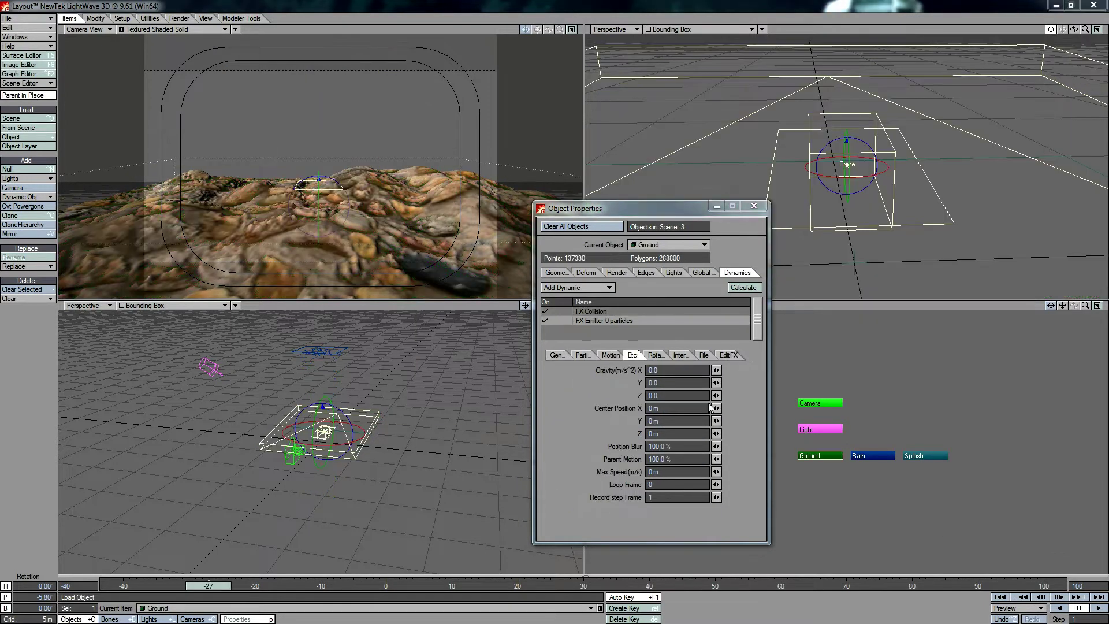
Set the Y gravity of the emitter on Ground to -3.0 and review its interaction and remaining settings.
left_click(652, 382)
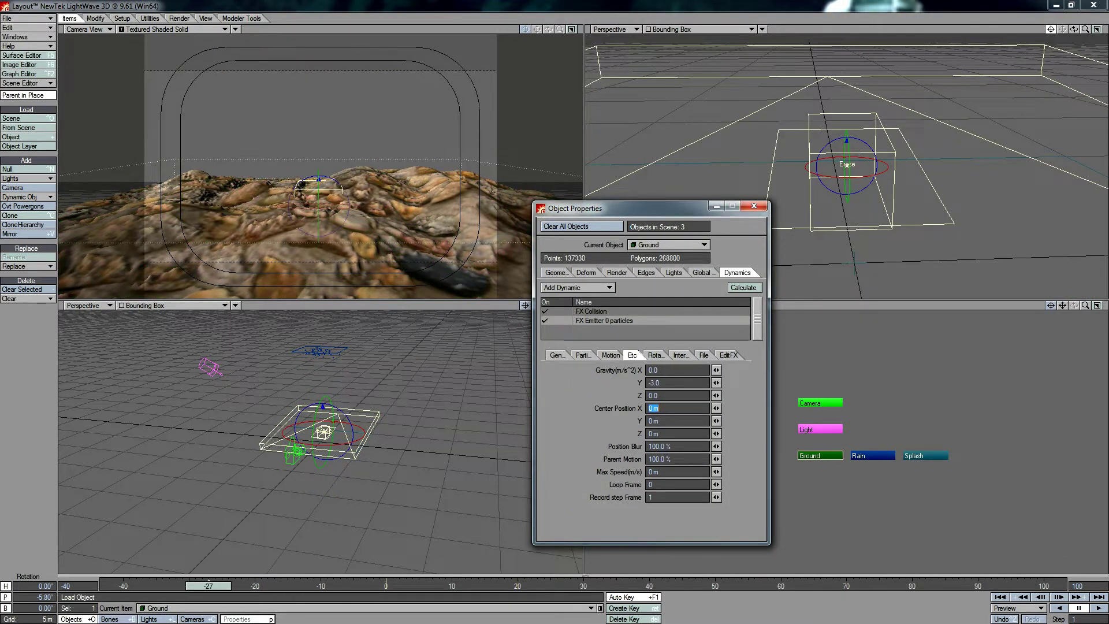
left_click(585, 355)
left_click(655, 355)
left_click(684, 355)
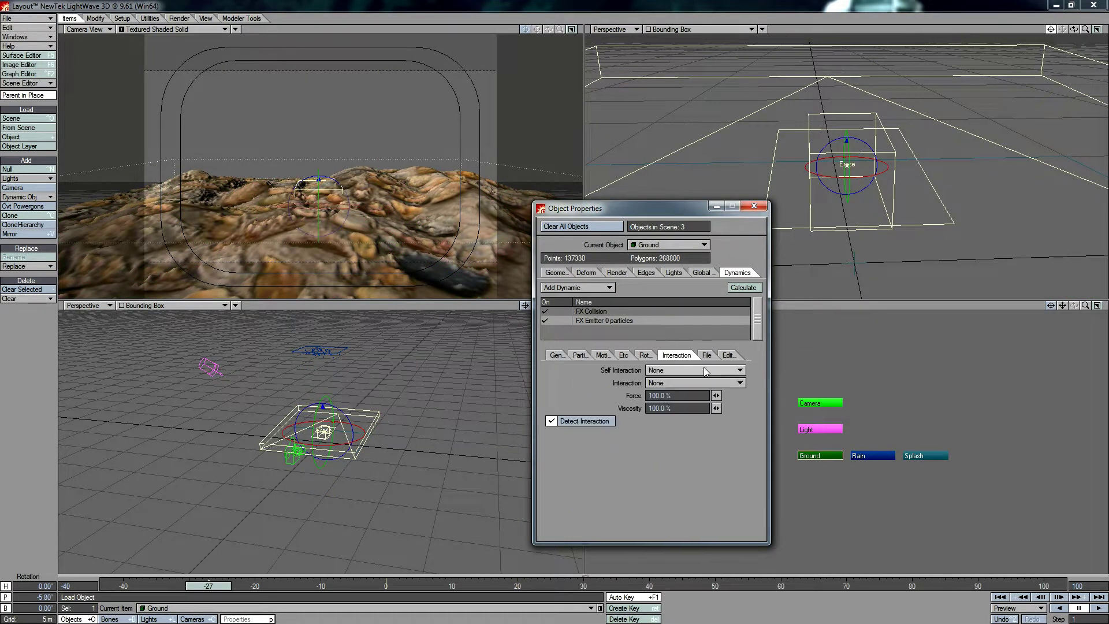
left_click(710, 356)
left_click(559, 356)
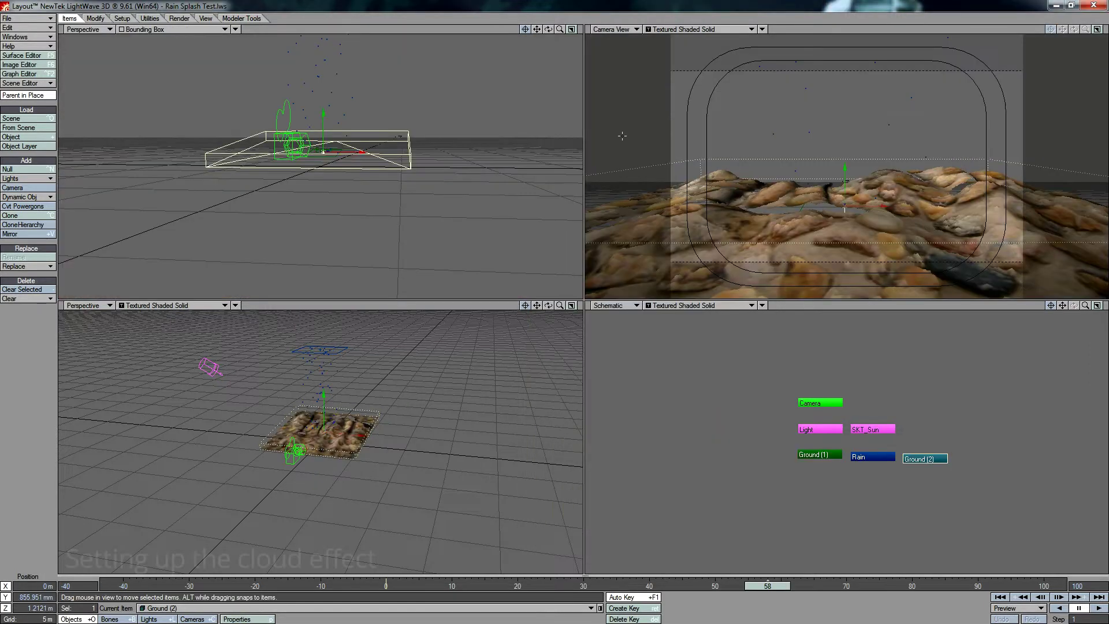
Add a null named Clouds and place it beside the rain emitter at about X -12 m, Y 12 m.
key("ctrl+n")
type("Clouds")
key("Return")
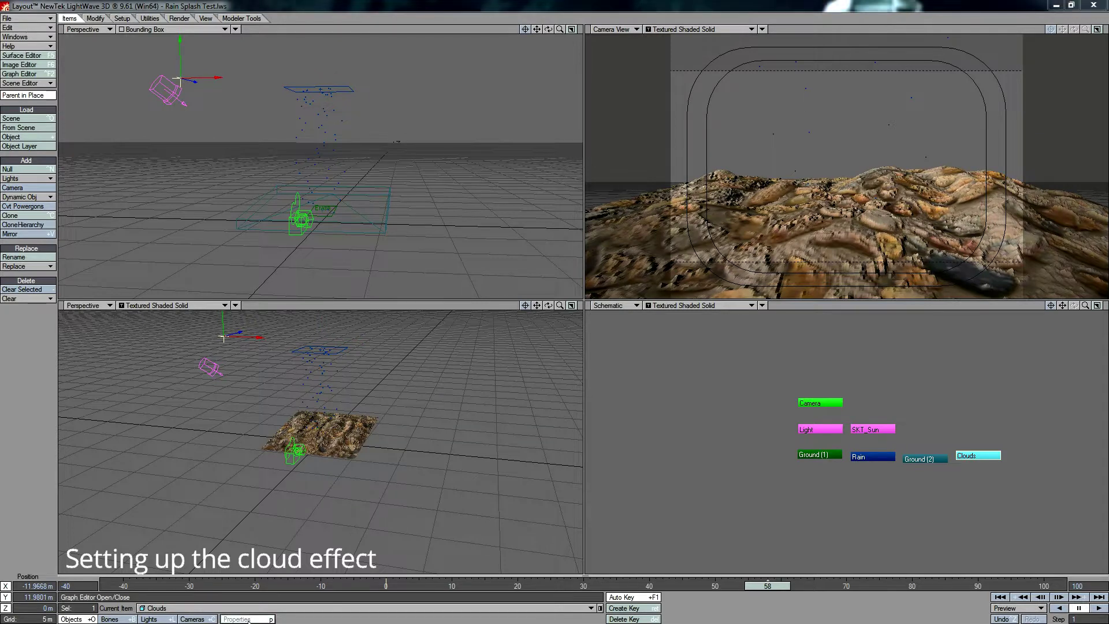
Add a particle emitter to the Clouds null and close the SkyTracer2 preset shelf.
key("p")
left_click(26, 37)
left_click(23, 42)
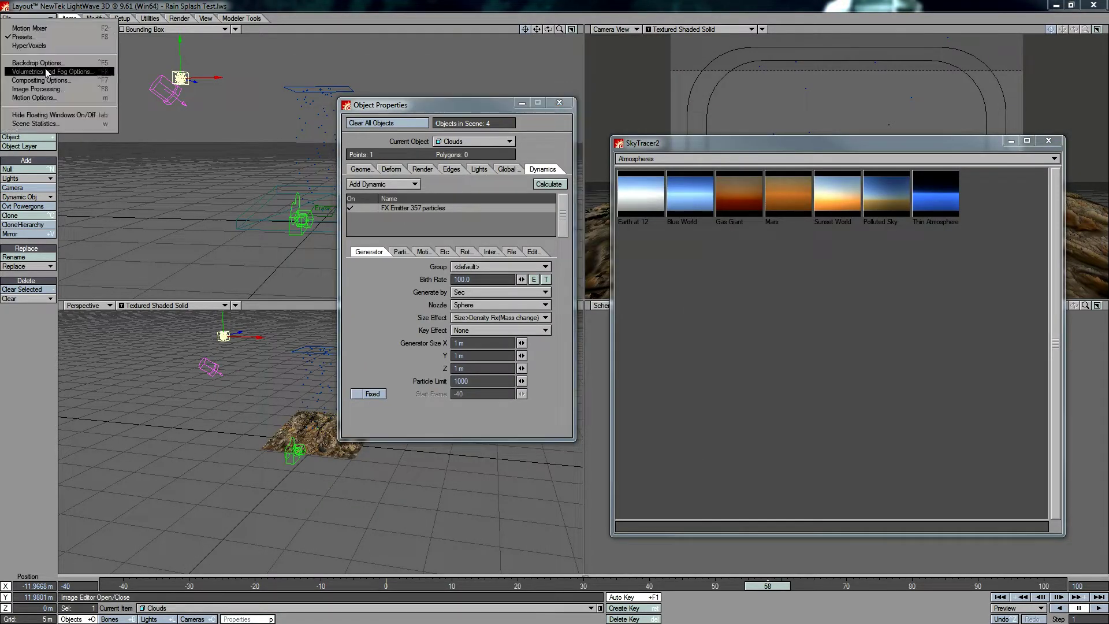
left_click(37, 68)
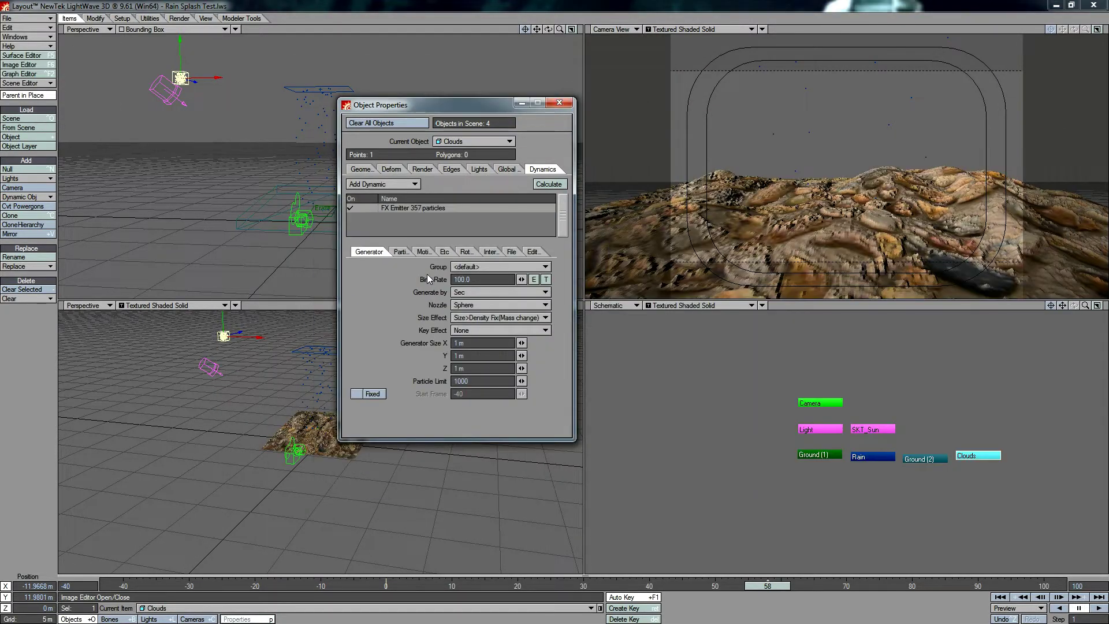
Set the Clouds emitter's X velocity to 5.2 m and scrub the timeline to check the particle drift.
left_click(389, 252)
left_click(414, 251)
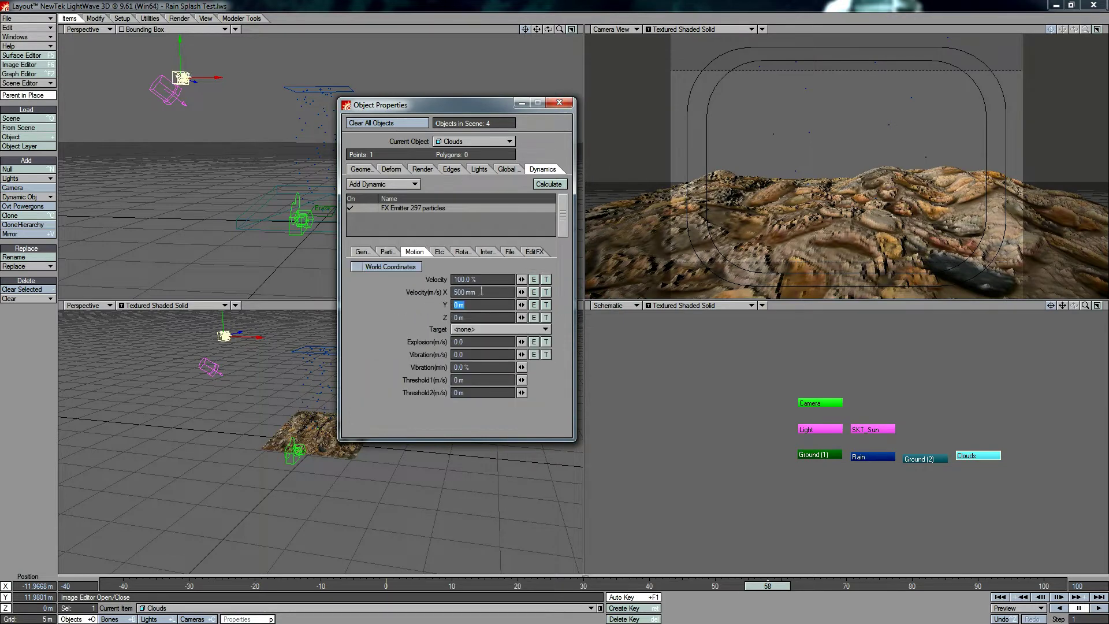
left_click(137, 584)
left_click_drag(487, 291, 403, 339)
type("5.2")
key("Tab")
left_click_drag(346, 585, 353, 585)
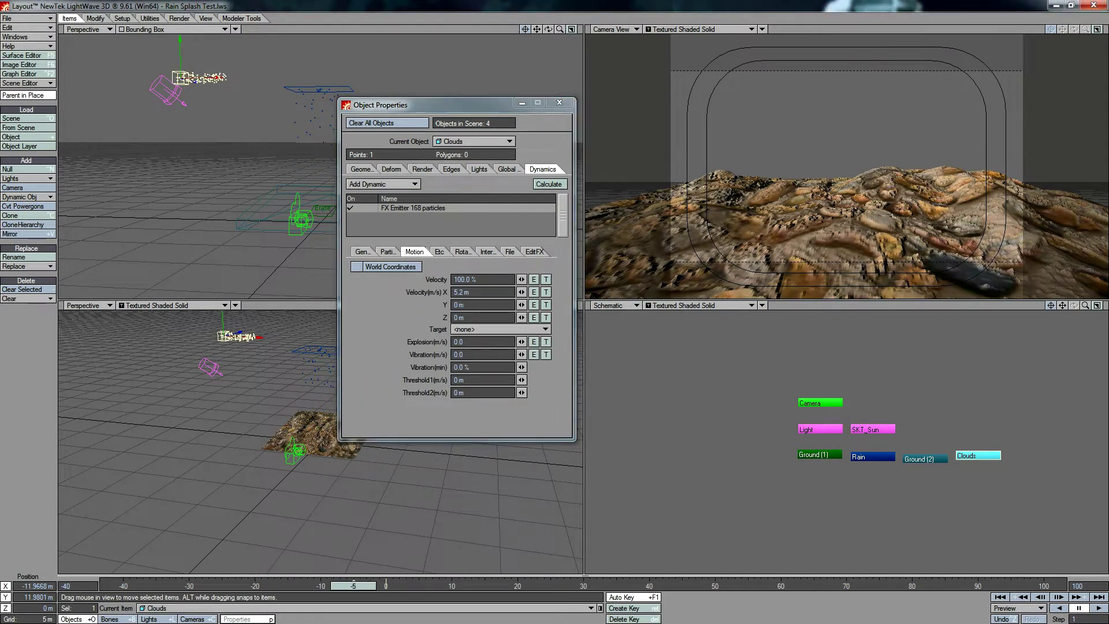
Set the Clouds emitter's generator size to 10 m in X, 5.2 m in Y and 10 m in Z.
left_click(386, 251)
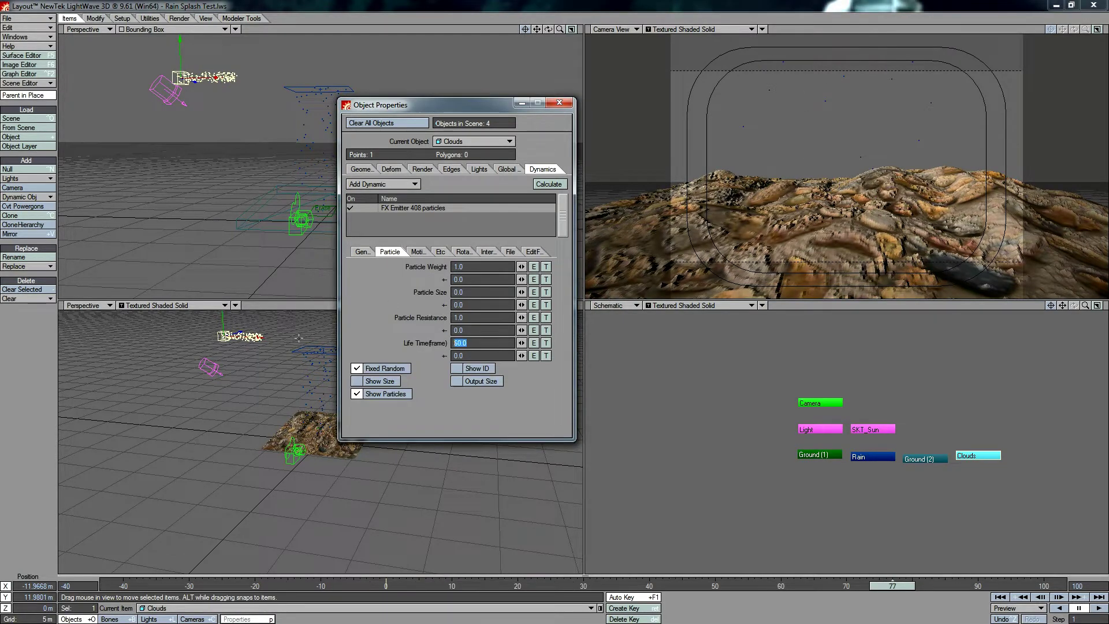
left_click(362, 252)
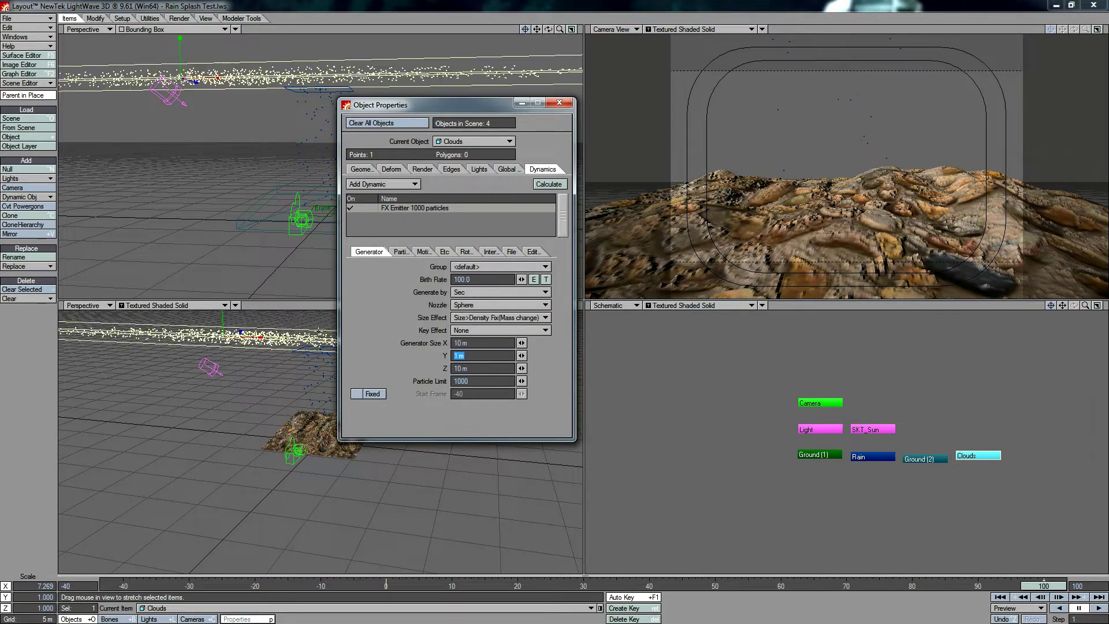
key("Return")
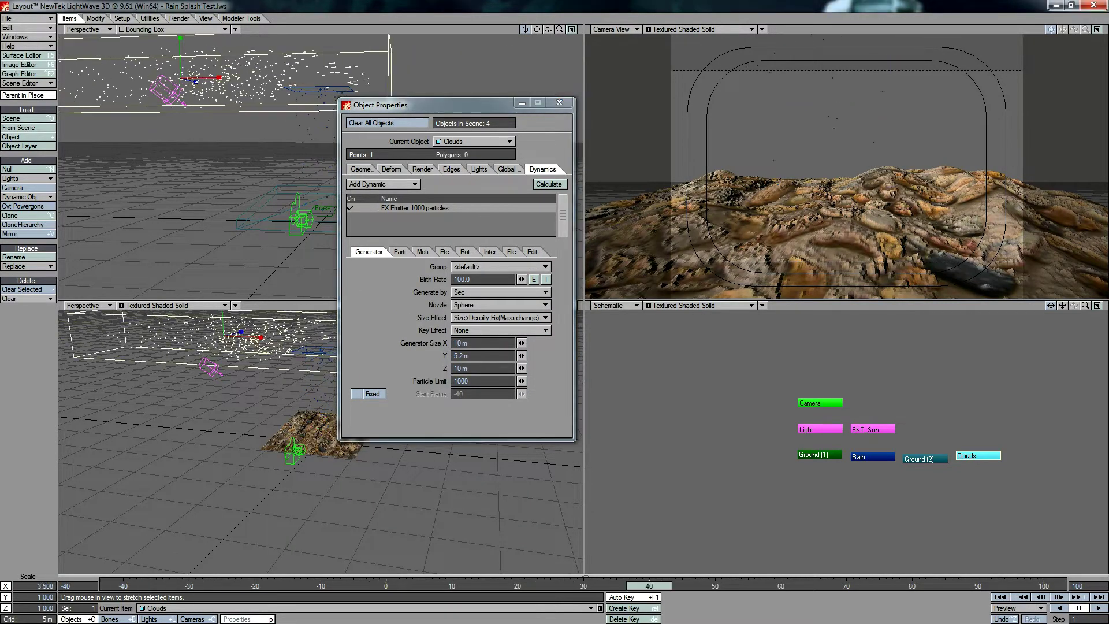
Scrub the timeline to frame 100 to check the cloud particle drift and close the object properties.
left_click_drag(386, 589, 1044, 588)
key("p")
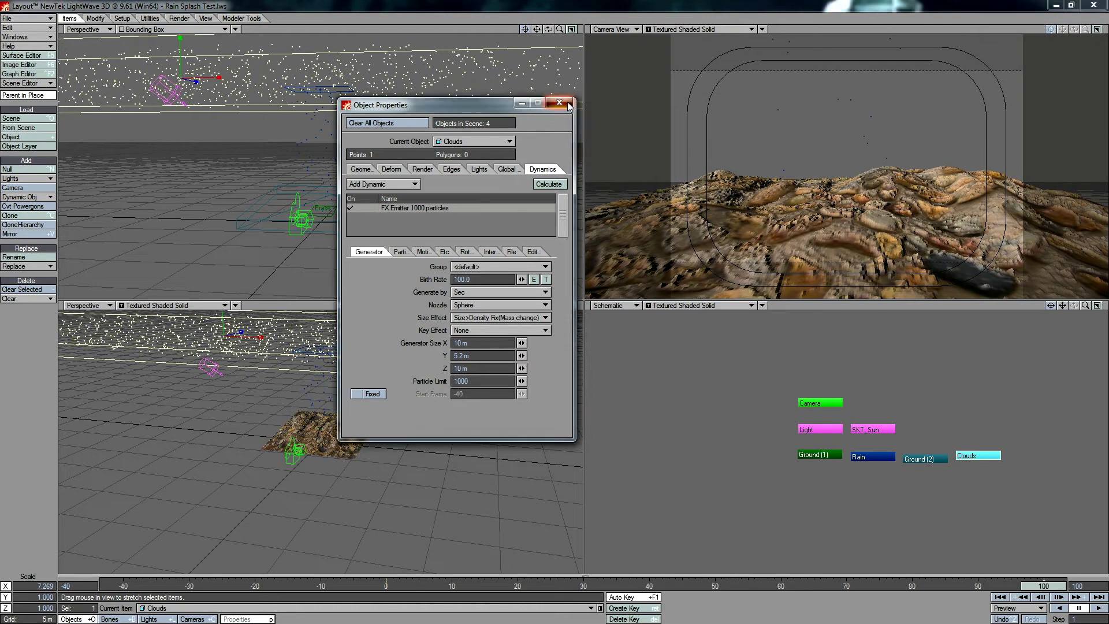
Arrange the schematic with Clouds beside Camera, Rain above Ground (1), and the Light and SKT_Sun nodes beneath it.
left_click_drag(978, 456, 940, 435)
left_click(835, 428)
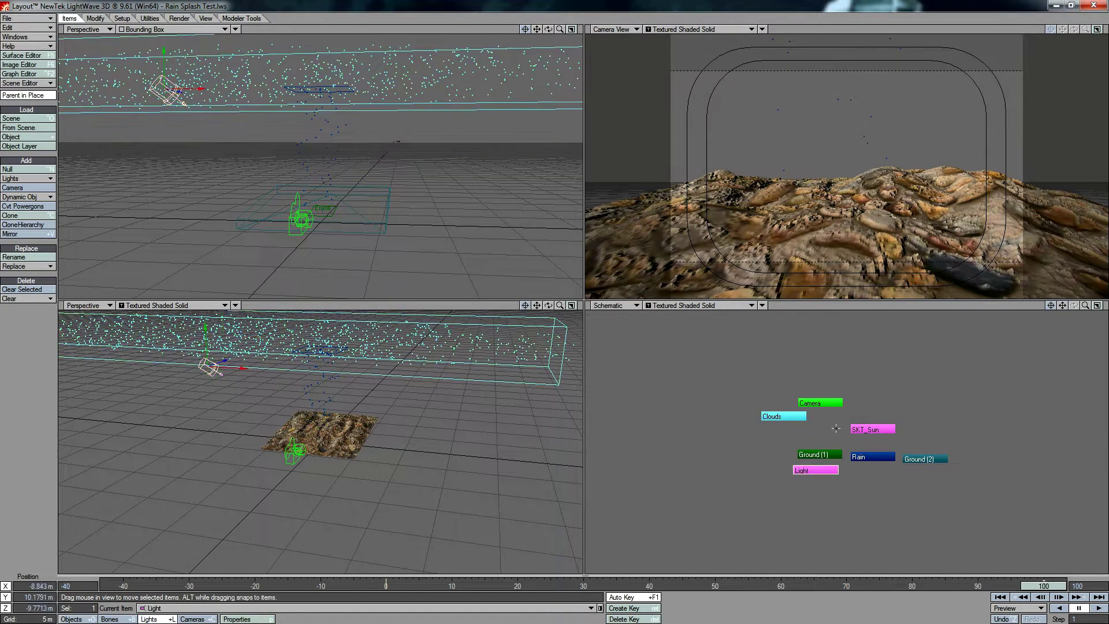
left_click(323, 209)
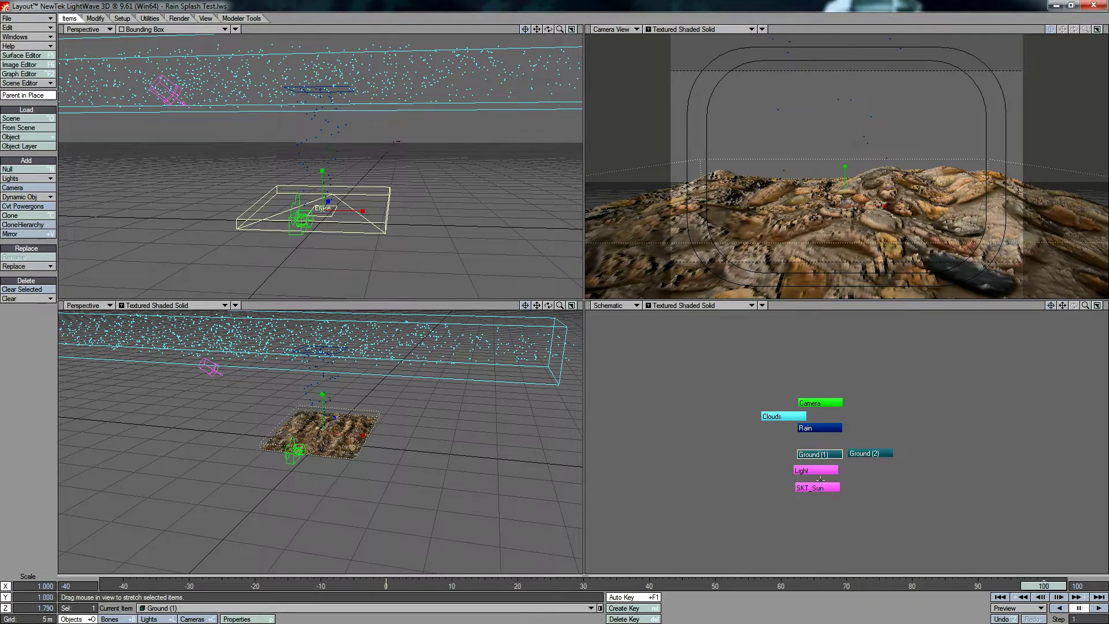
key("p")
key("p")
Recolor the Ground (2) item cyan and move the Clouds node farther away from the Camera node.
right_click(862, 451)
left_click(924, 562)
left_click_drag(783, 416, 758, 410)
left_click(300, 220)
mouse_move(300, 221)
left_mouse_down()
mouse_move(295, 230)
mouse_move(298, 221)
left_mouse_up()
Lower the Clouds emitter to about Y 6.7 m at frame 0 and delete its stray key at frame -1.
left_click(757, 410)
left_click_drag(1043, 586, 379, 585)
right_click_drag(578, 314, 578, 357)
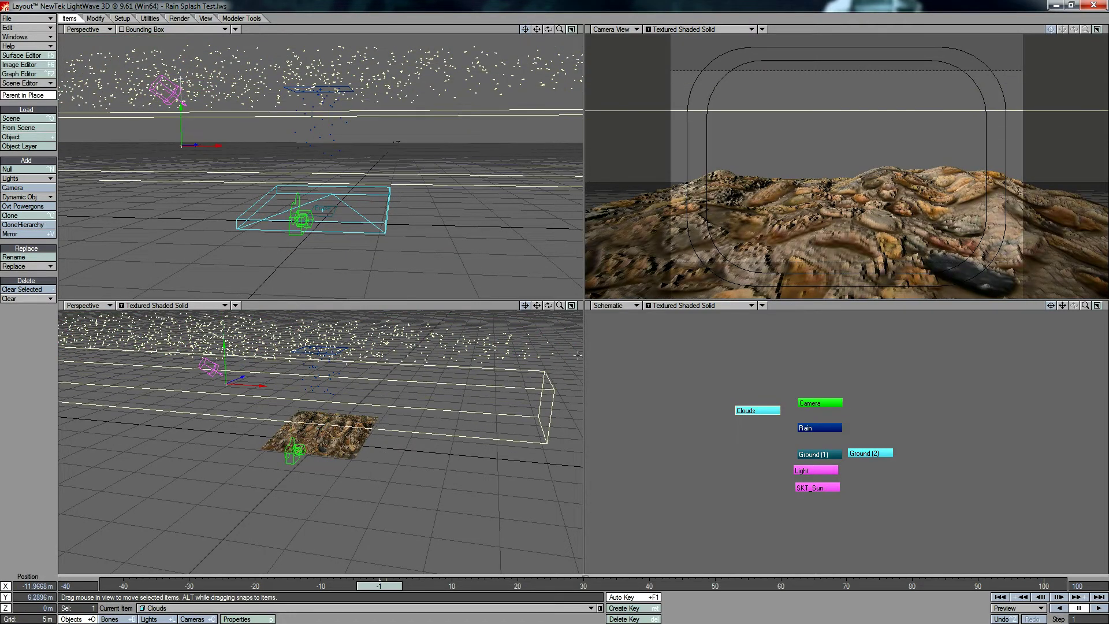
key("Right")
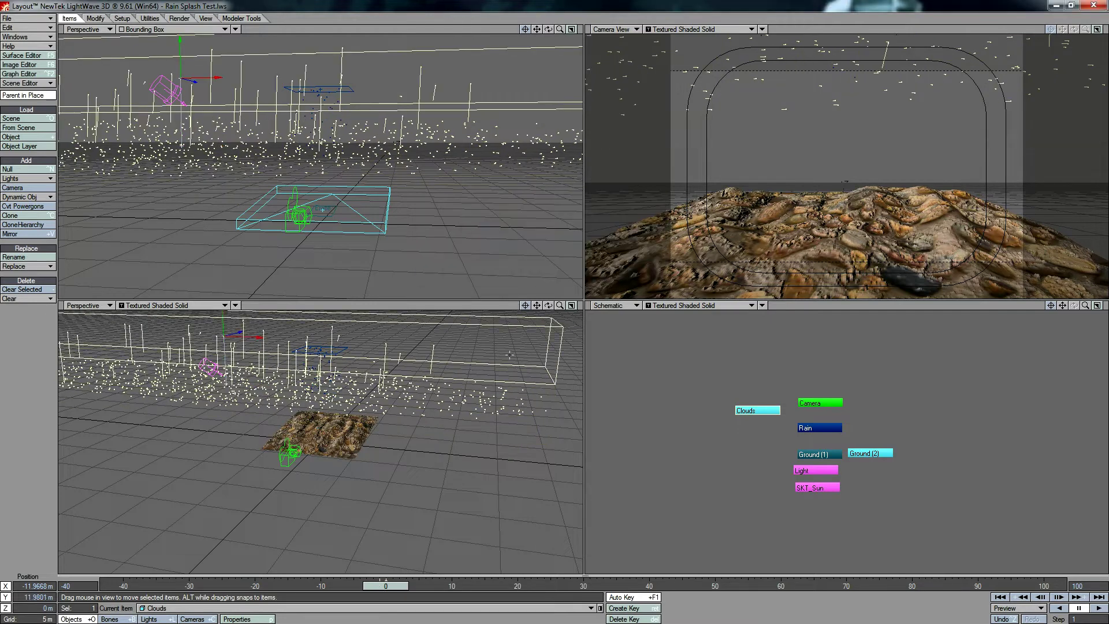
left_click_drag(391, 586, 385, 585)
key("Delete")
key("Return")
key("Right")
left_click_drag(180, 41, 180, 47)
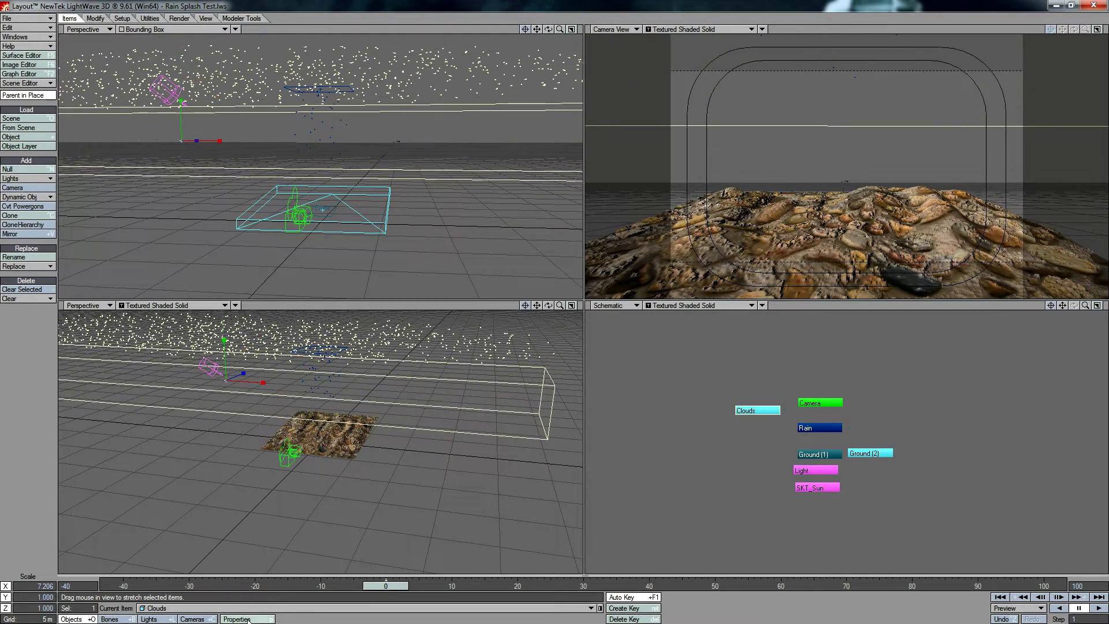
Set the Clouds generator size to 3 m in X and 5 m in Y, and move the emitter to about X -3.2 m.
left_click(249, 619)
double_click(461, 343)
type("5")
key("Tab")
double_click(461, 343)
key("Tab")
type("0p")
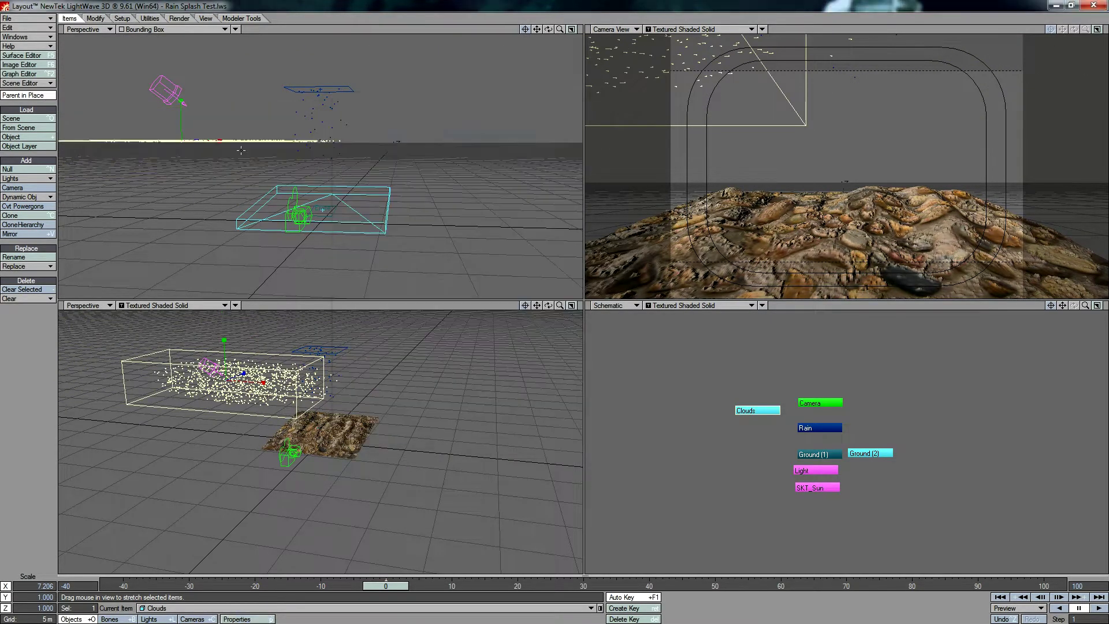
type("tp")
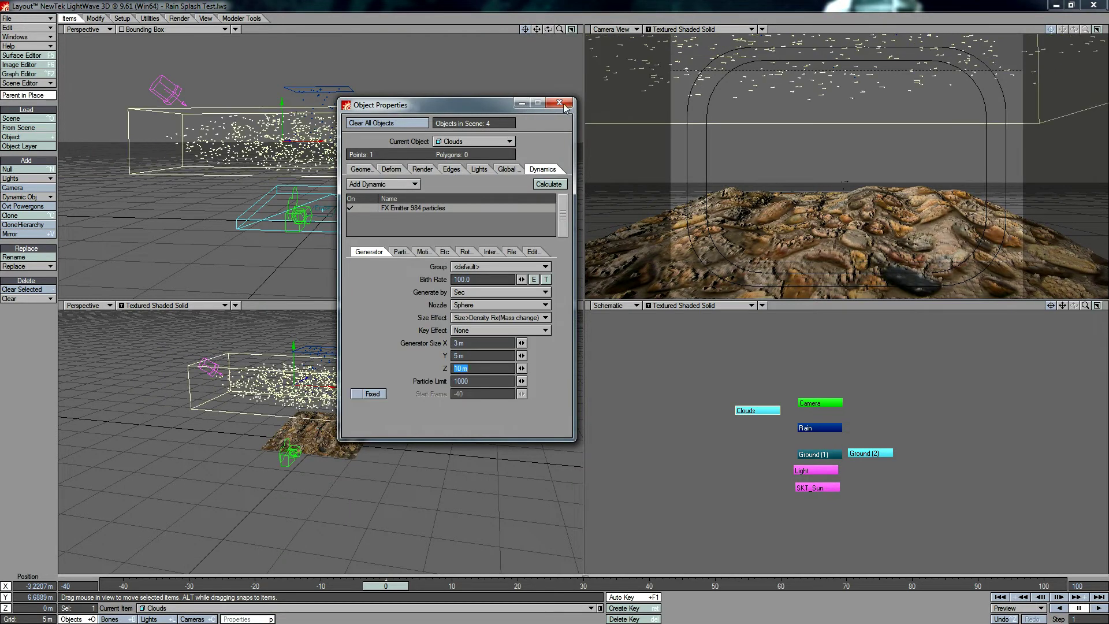
left_click(564, 105)
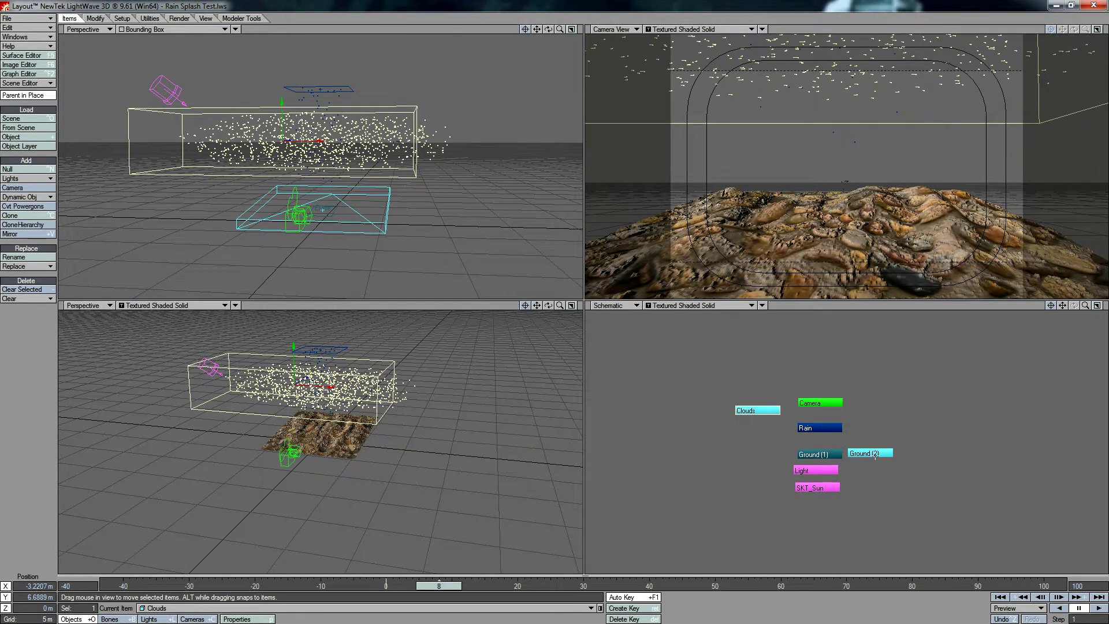
Add a null named Collision Rain, recolor it brown and place its schematic node beside Rain.
key("ctrl+n")
type("Collision Rain")
key("Return")
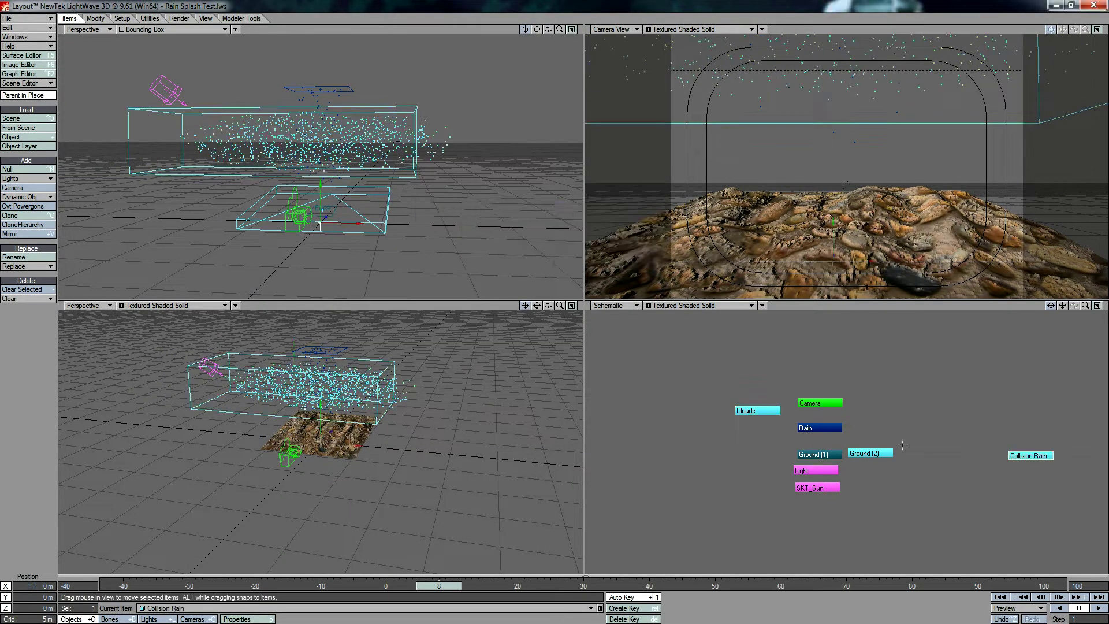
right_click(871, 420)
left_click(923, 480)
Tidy the schematic by nudging the Ground (1), Camera and SKT_Sun nodes into line.
left_click_drag(820, 454, 817, 448)
left_click_drag(821, 403, 770, 417)
left_click_drag(816, 488, 821, 483)
Set the light intensity of SKT_Sun to 40% and of Light to 30%.
left_click(241, 620)
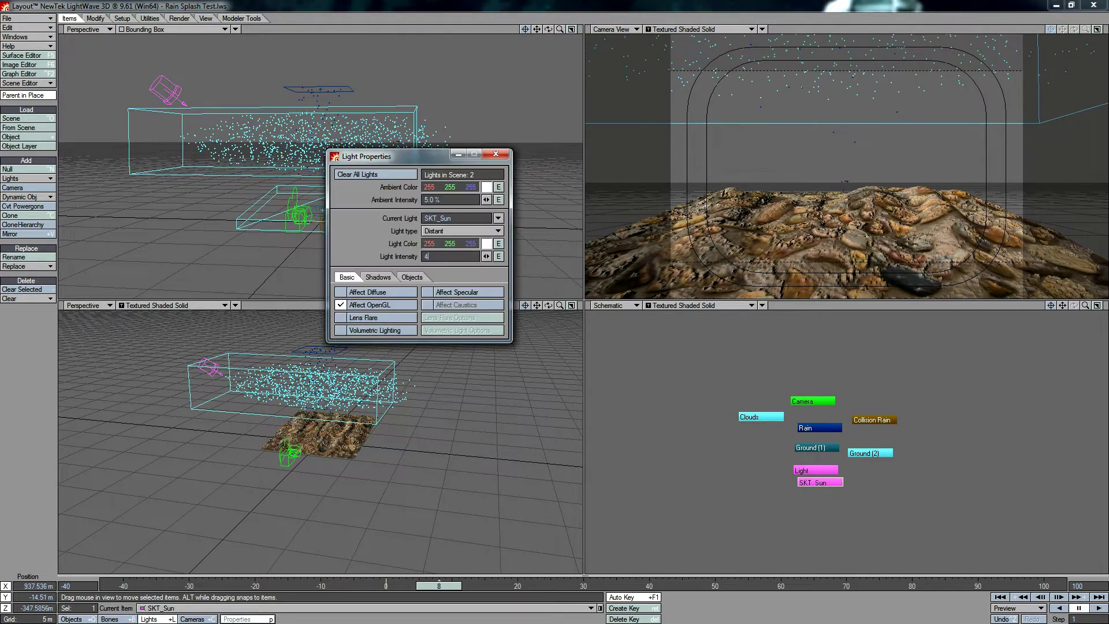
type("0")
left_click(815, 470)
left_click(451, 257)
type("40")
left_click(450, 256)
type("30")
left_click(495, 154)
Display the upper perspective view as Textured Shaded Solid Wireframe, framed closely on the ground.
left_click_drag(560, 28, 612, 29)
mouse_move(537, 29)
left_mouse_down()
mouse_move(536, 75)
mouse_move(561, 29)
mouse_move(635, 29)
left_mouse_up()
left_click(151, 30)
left_click(159, 91)
left_click_drag(536, 28, 600, 36)
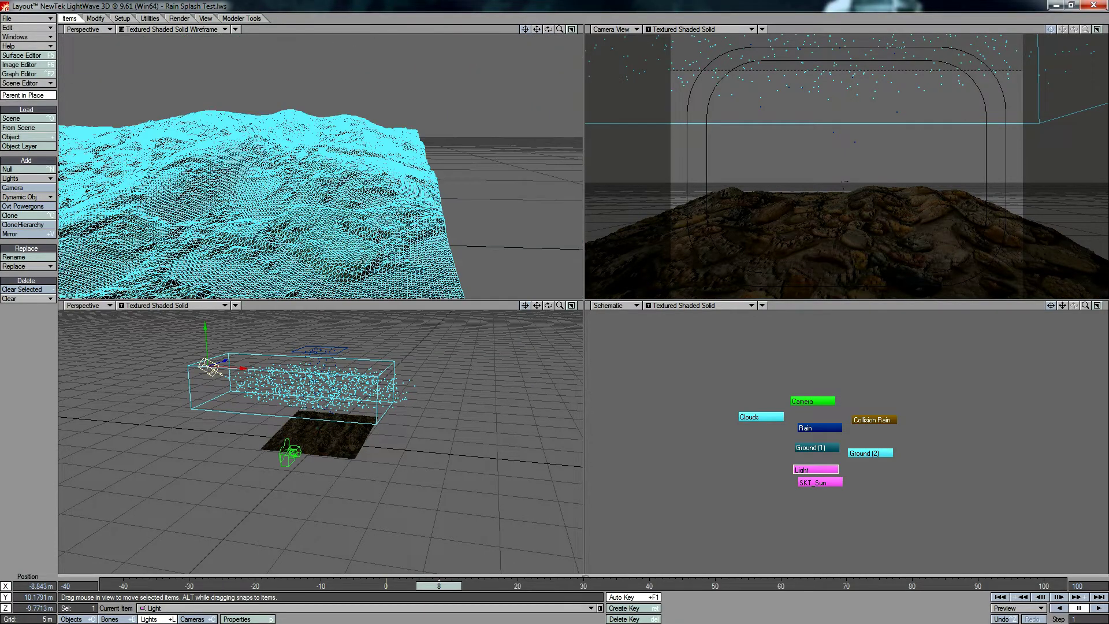
Reposition the camera low in front of the ground and adjust the rotation of Ground (1).
left_click(813, 401)
left_click_drag(290, 416, 307, 442)
left_click(816, 447)
key("y")
left_click_drag(846, 190, 845, 231)
key("t")
key("y")
left_click(819, 428)
left_click(762, 417)
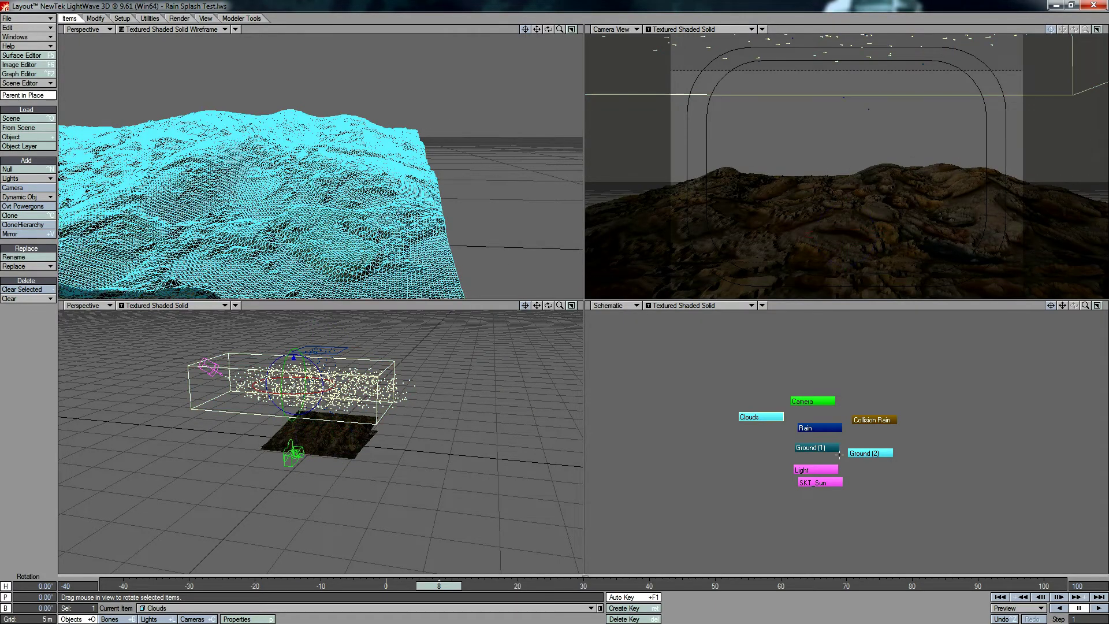
Adjust the position and rotation of Ground (2) so it offsets from Ground (1).
left_click(869, 453)
mouse_move(846, 177)
left_mouse_down()
mouse_move(847, 195)
mouse_move(848, 173)
left_mouse_up()
key("t")
key("y")
Reposition the camera over the pebbles and aim it at about 0.3° heading and -2.3° pitch.
left_click(812, 401)
key("t")
key("y")
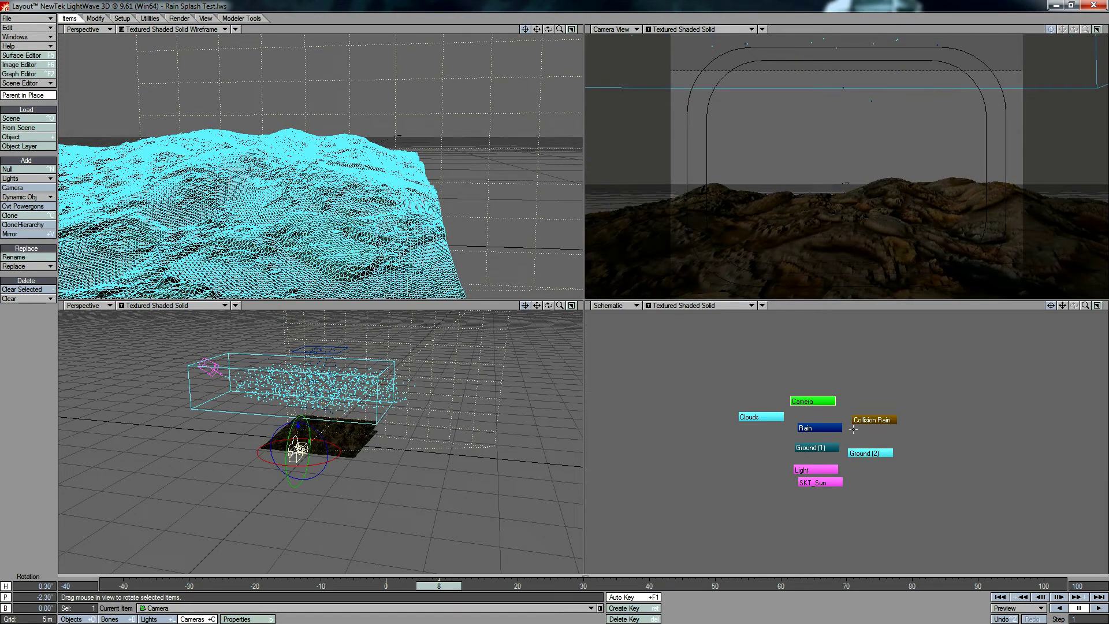
Move the Clouds emitter to about X -2.1 m, Y 4.9 m, Z 0.7 m.
left_click(761, 417)
key("t")
left_click_drag(305, 375, 316, 375)
right_click_drag(316, 375, 316, 386)
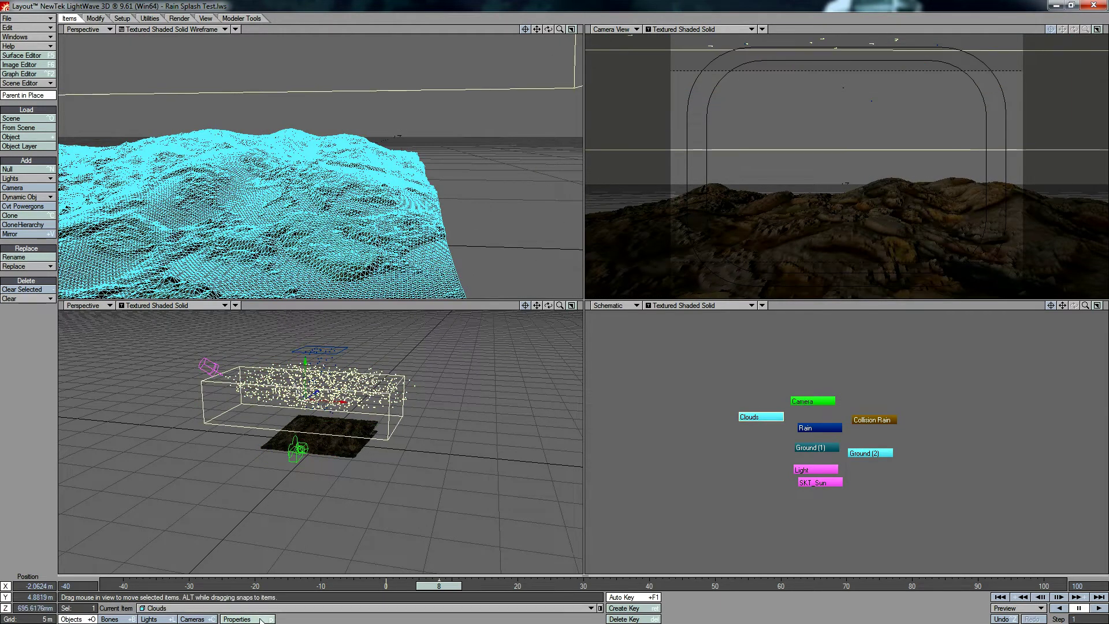
Set the Clouds generator size to 20 m in X and Z, and stretch the emitter to about 2.5 in X and 2.2 in Z.
left_click(261, 619)
type("20")
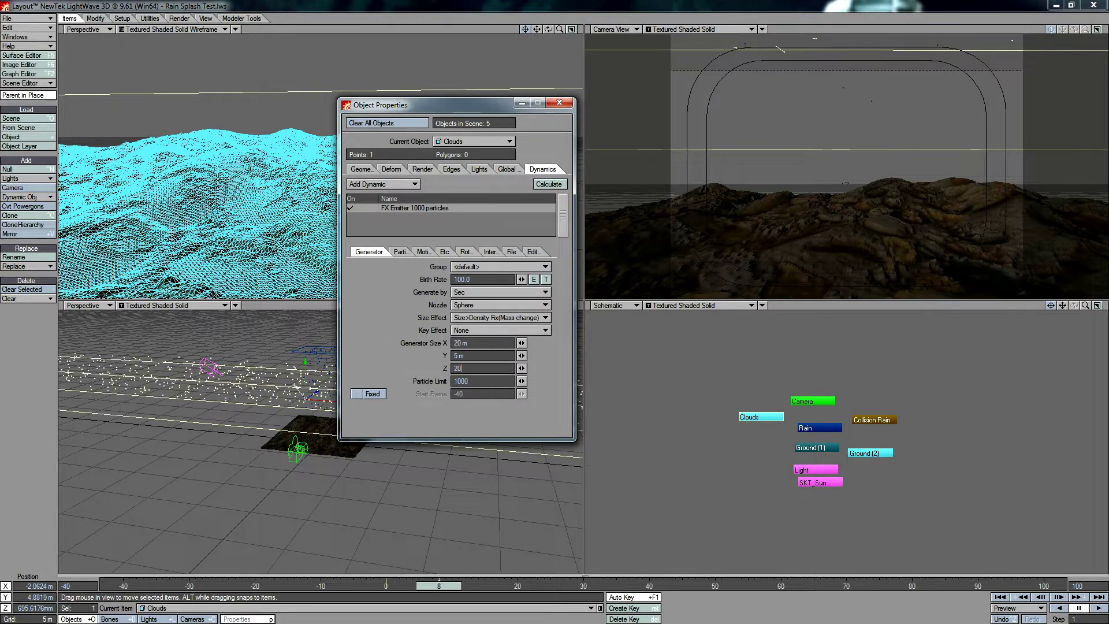
key("Tab")
key("p")
key("h")
left_click_drag(318, 391, 352, 362)
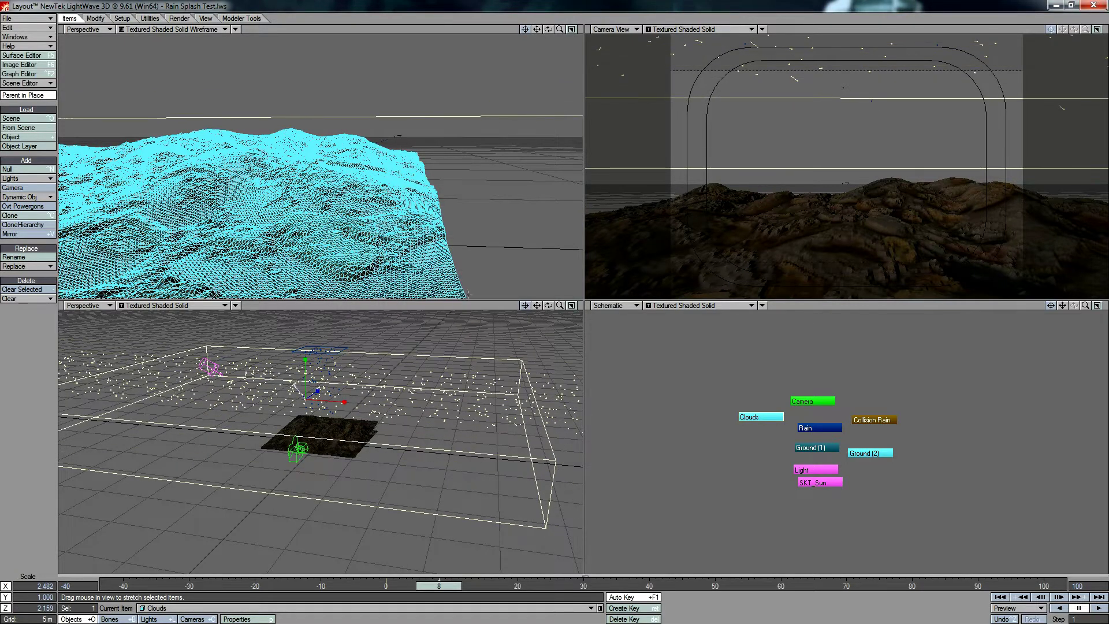
mouse_move(548, 306)
left_mouse_down()
mouse_move(542, 286)
mouse_move(531, 305)
left_mouse_up()
key("Down")
key("Up")
Set the Clouds FX Emitter's motion velocity to 20% and its X velocity to 4 m.
key("p")
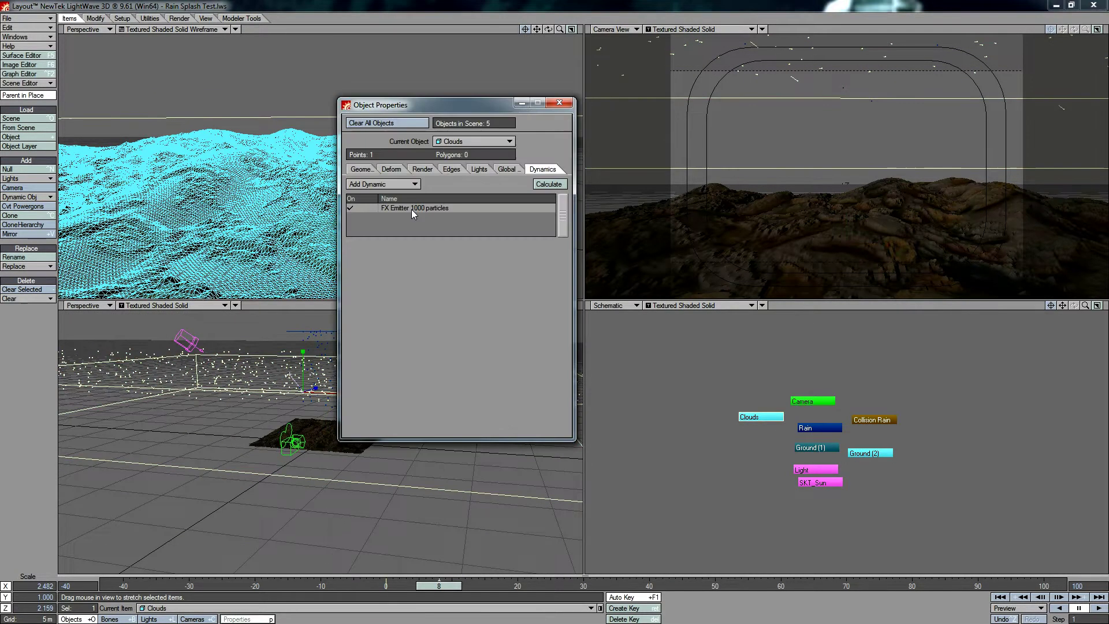
left_click(412, 210)
left_click(414, 251)
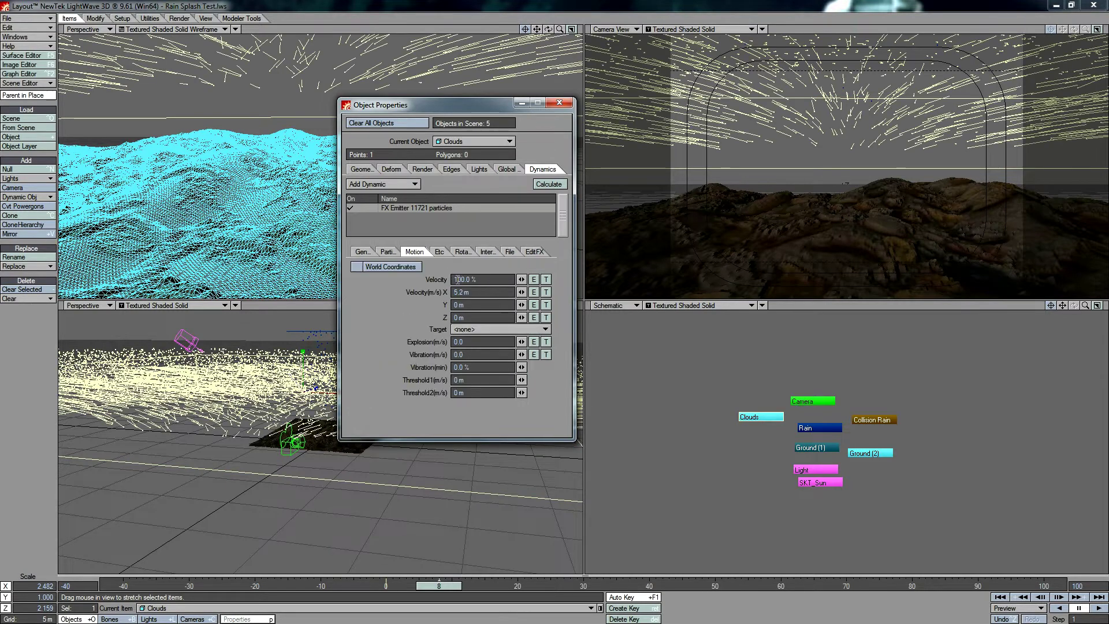
type("20")
key("Tab")
type("4")
key("Tab")
left_click(442, 253)
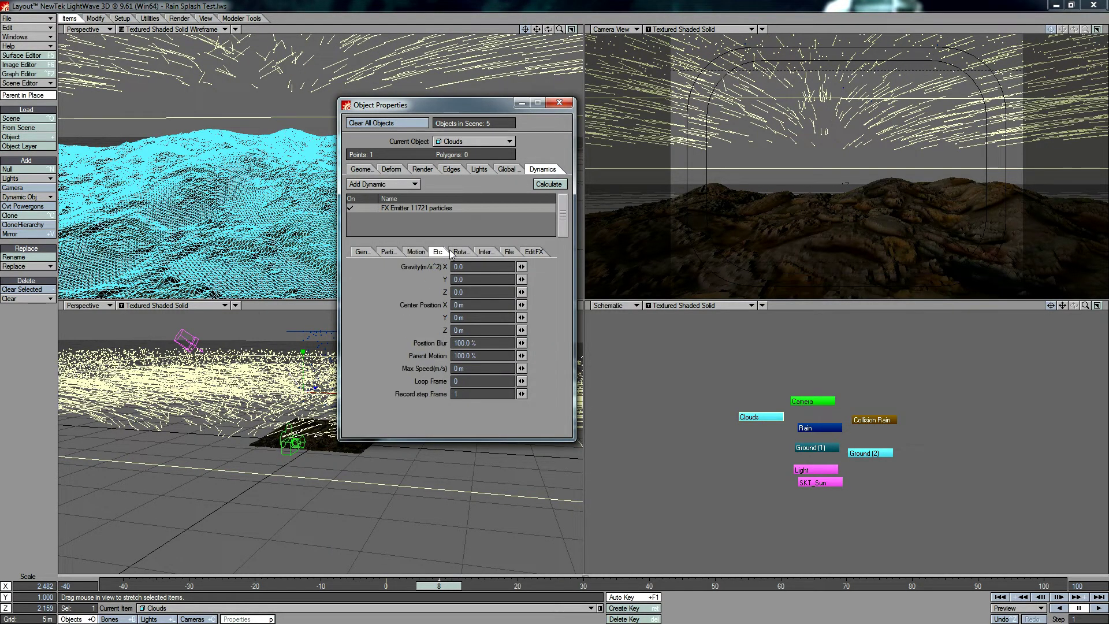
left_click(414, 254)
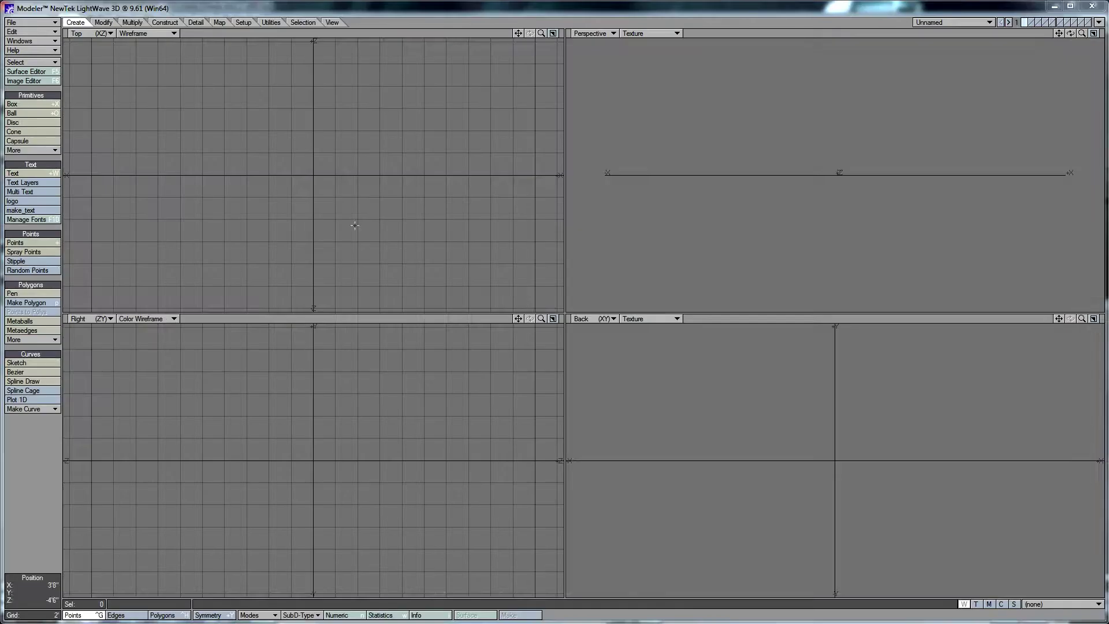
In Modeler, build a straight chain of single-line polygons along the X axis and assign it a Lightning surface.
left_click_drag(354, 186, 534, 174)
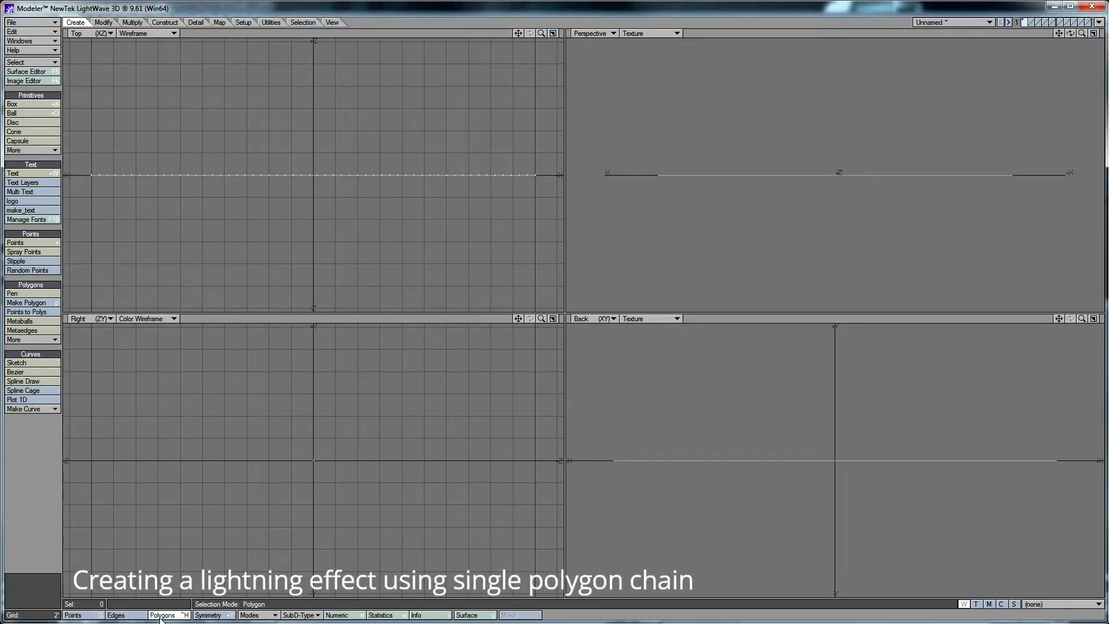
key("q")
left_click(511, 251)
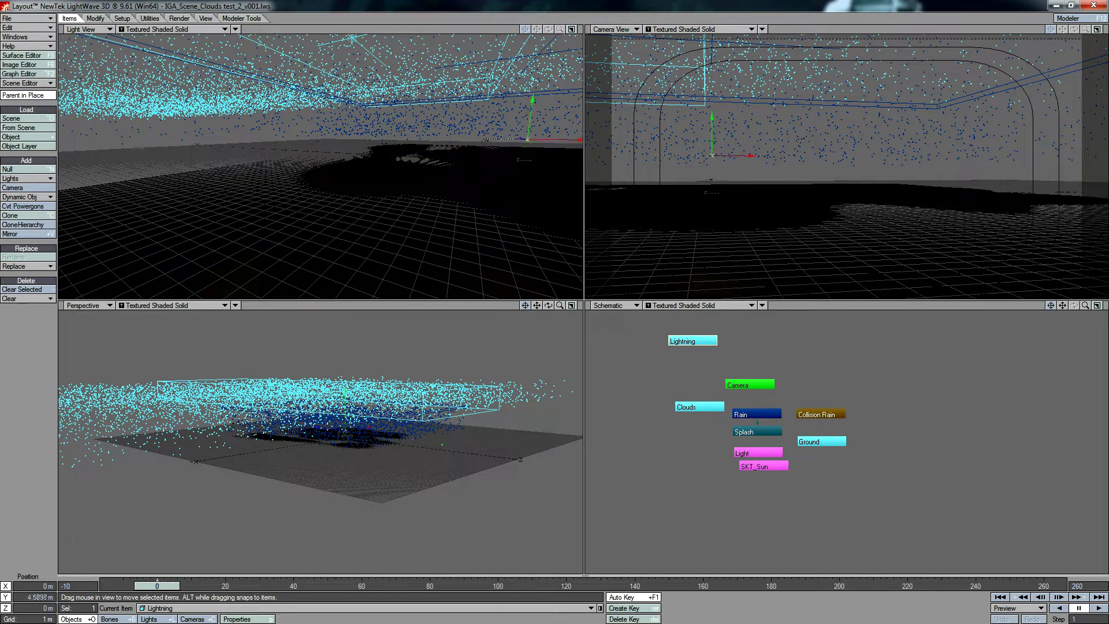
Back in Layout, add an Image Map texture with planar projection to the Lightning surface's bump channel.
left_click(24, 56)
left_click(691, 244)
left_click(936, 429)
left_click(359, 294)
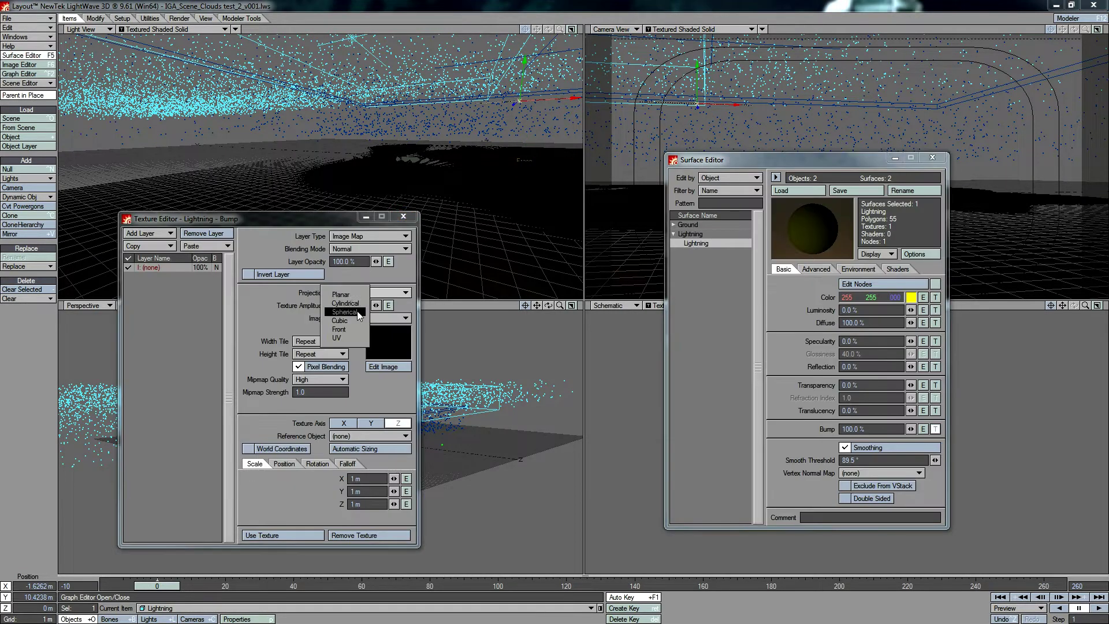
left_click(358, 296)
left_click(283, 535)
Give the Lightning object a displacement map with a procedural texture layer.
left_click(247, 619)
left_click_drag(768, 128, 411, 113)
left_click(384, 177)
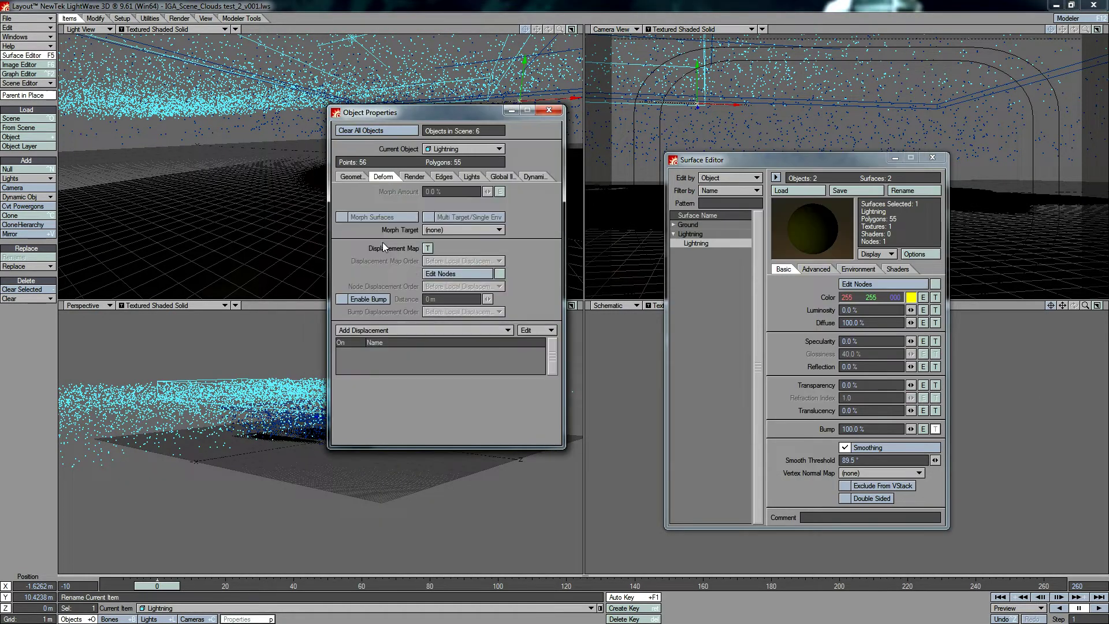
left_click(427, 248)
left_click(370, 236)
left_click(369, 246)
Use Turbulence as the procedural type for the Lightning displacement map, apply the texture and close the object properties.
left_click(384, 306)
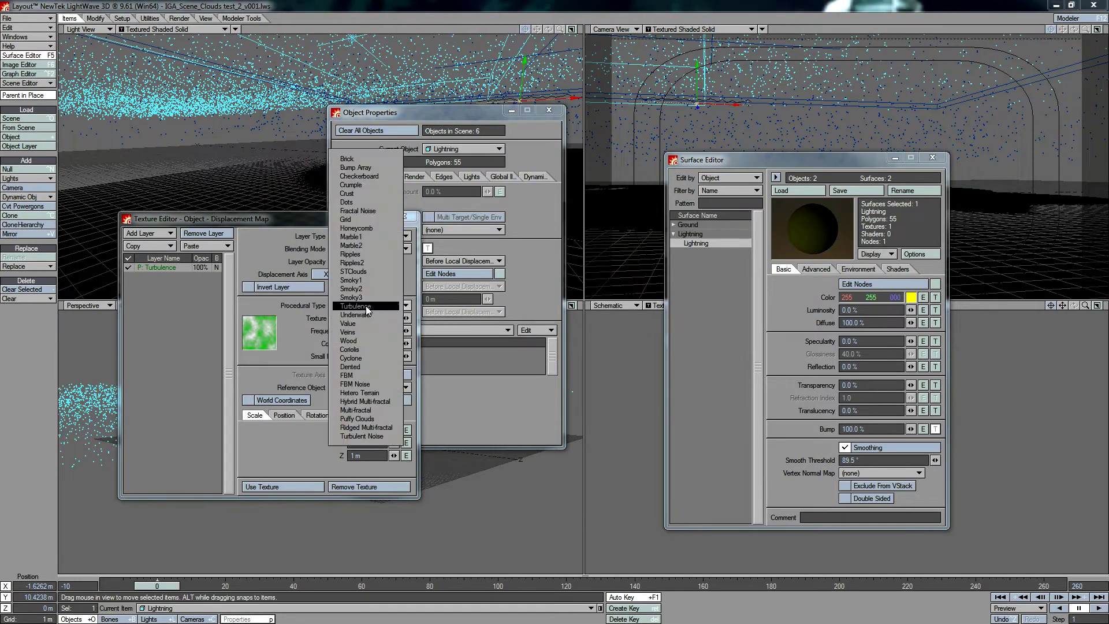
left_click(383, 307)
left_click_drag(342, 222, 276, 192)
left_click(288, 276)
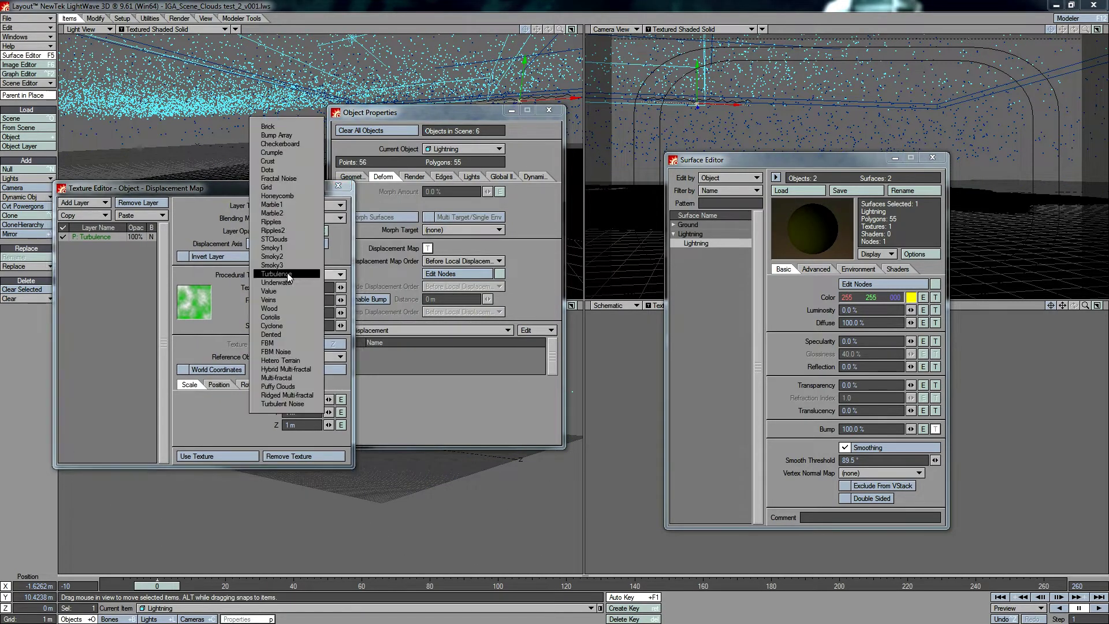
left_click(308, 231)
left_click(218, 456)
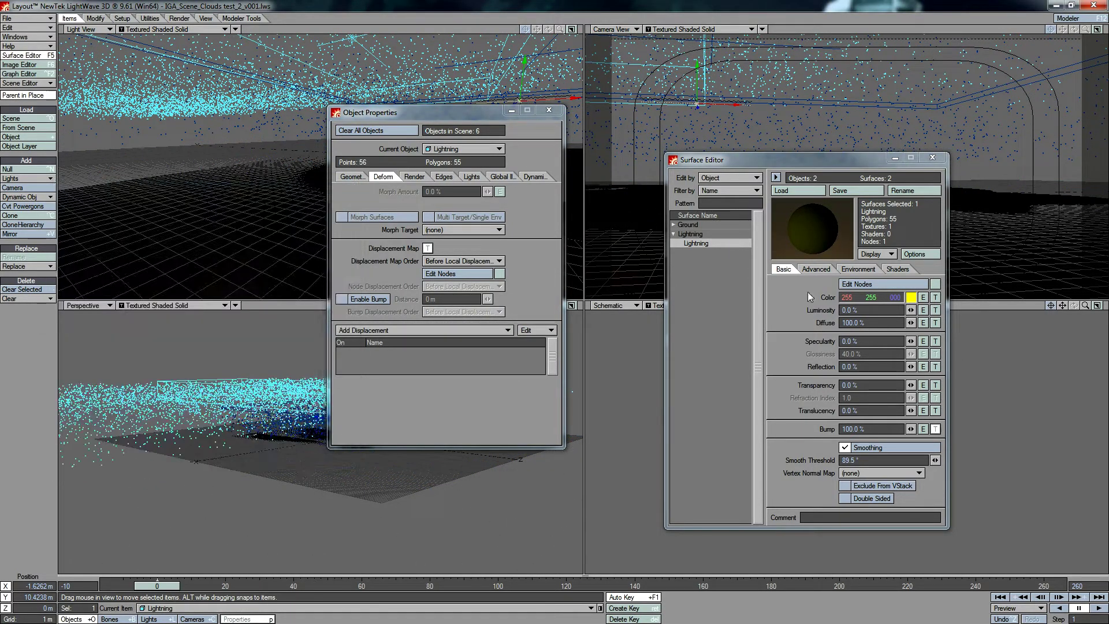
left_click(549, 110)
Create a Lightning luminosity envelope peaking at about 110% near frame 43 and falling to 2.77% at frame 54, and change the incoming curve type.
left_click(935, 310)
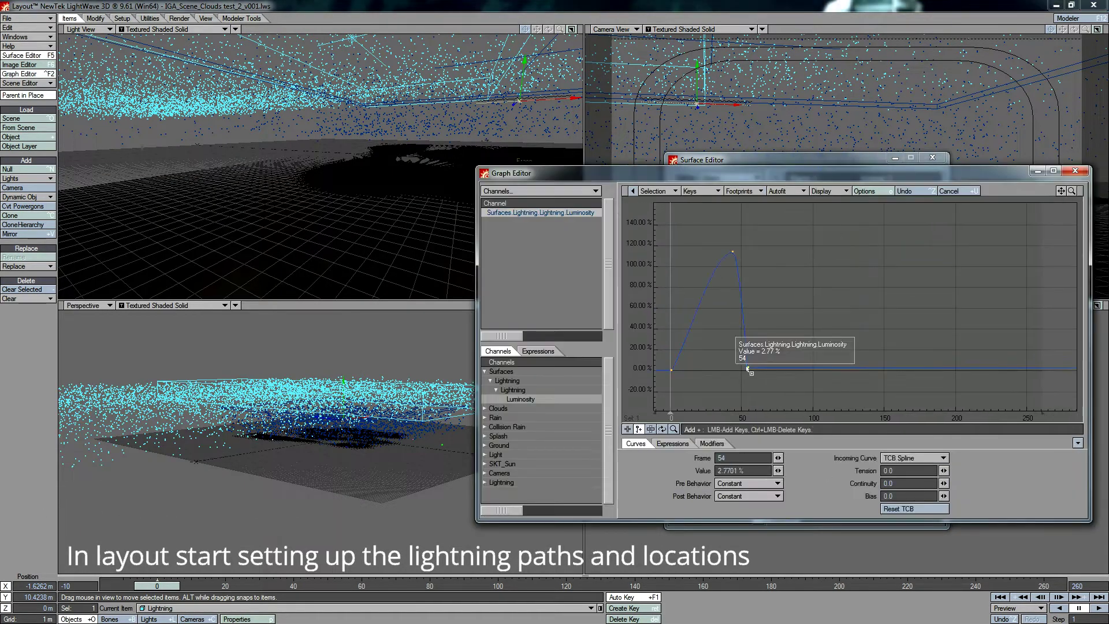
left_click(914, 457)
left_click(907, 470)
left_click(1075, 171)
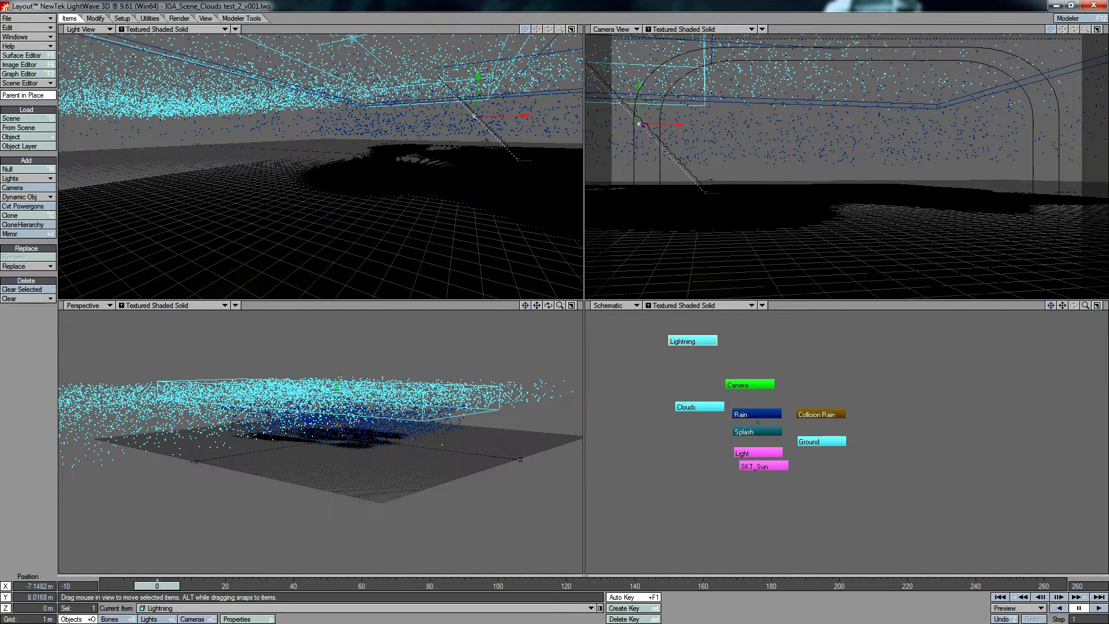
Start a test render of the lightning at frame 55, abort it, and render frame 29 instead.
left_click_drag(168, 591, 356, 590)
key("F9")
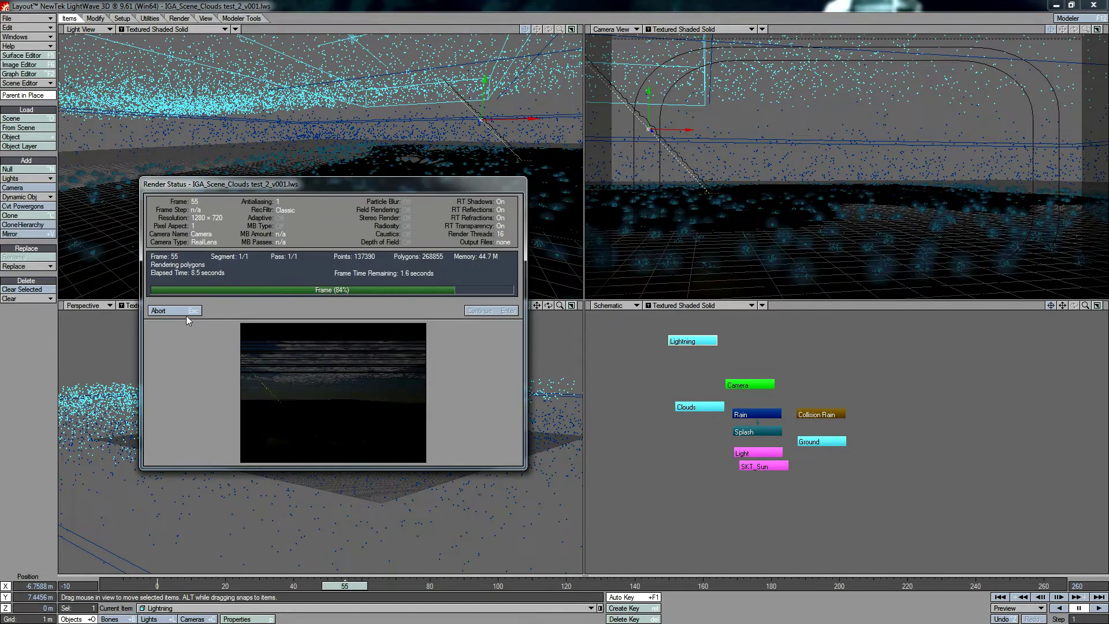
left_click(185, 313)
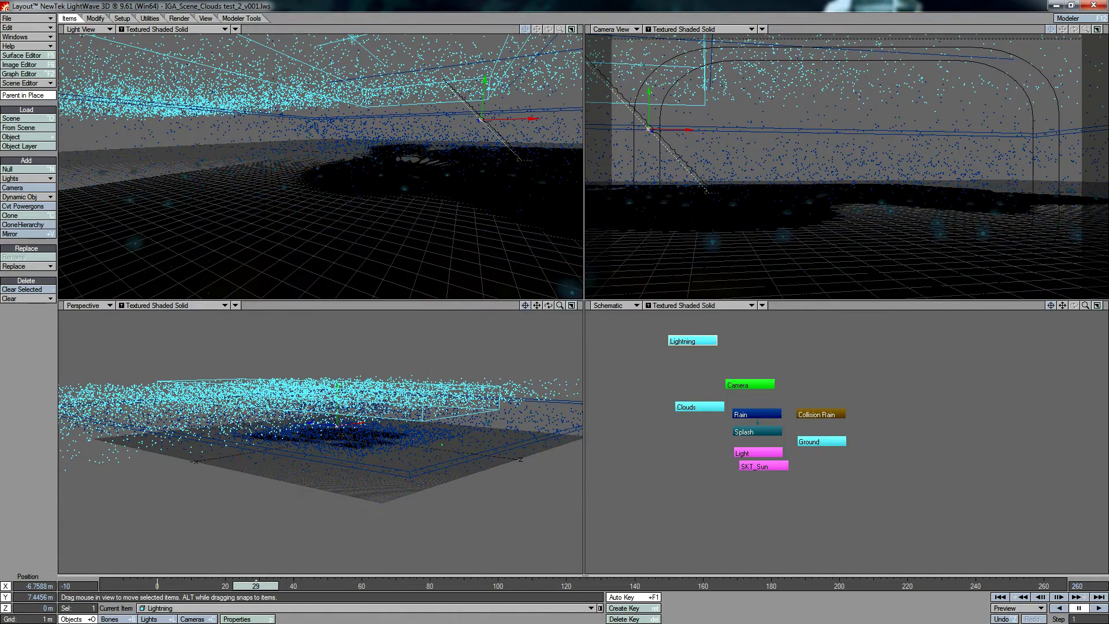
key("F9")
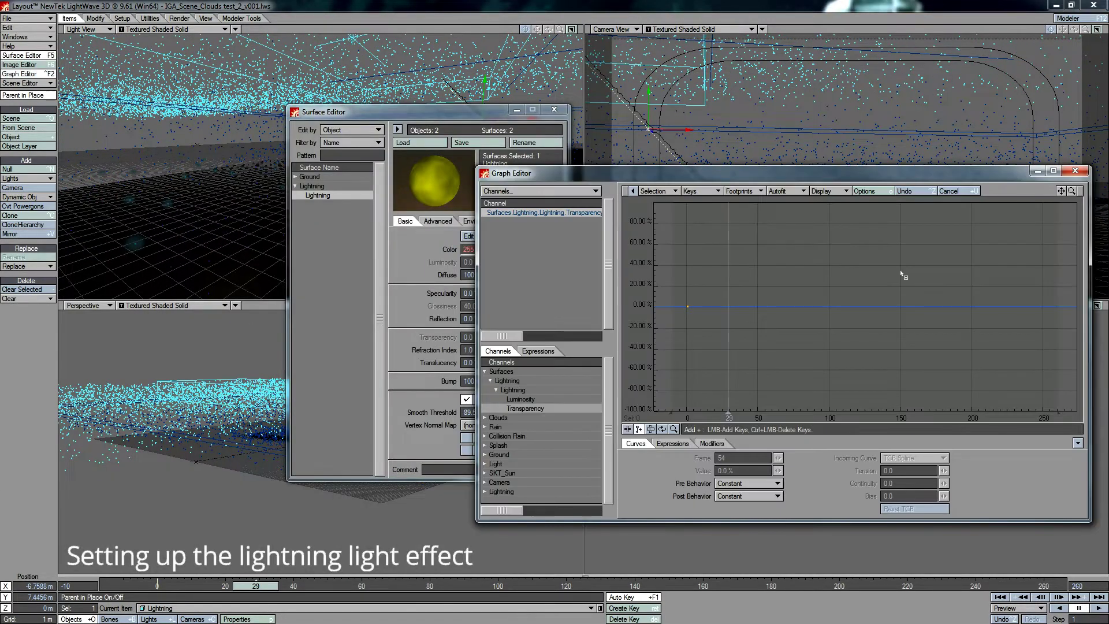
Shape a transparency envelope for the Lightning surface with a changed incoming curve type, and close the frame 29 test render.
left_click(918, 458)
left_click(912, 495)
right_click_drag(833, 372, 688, 292)
left_click_drag(823, 368, 823, 273)
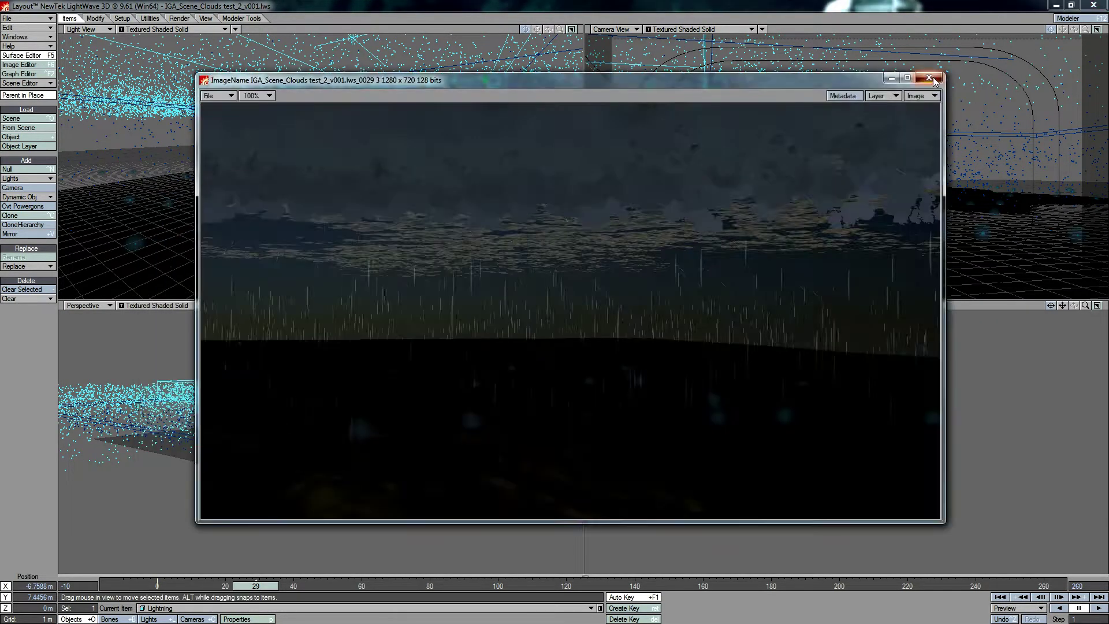
left_click(928, 78)
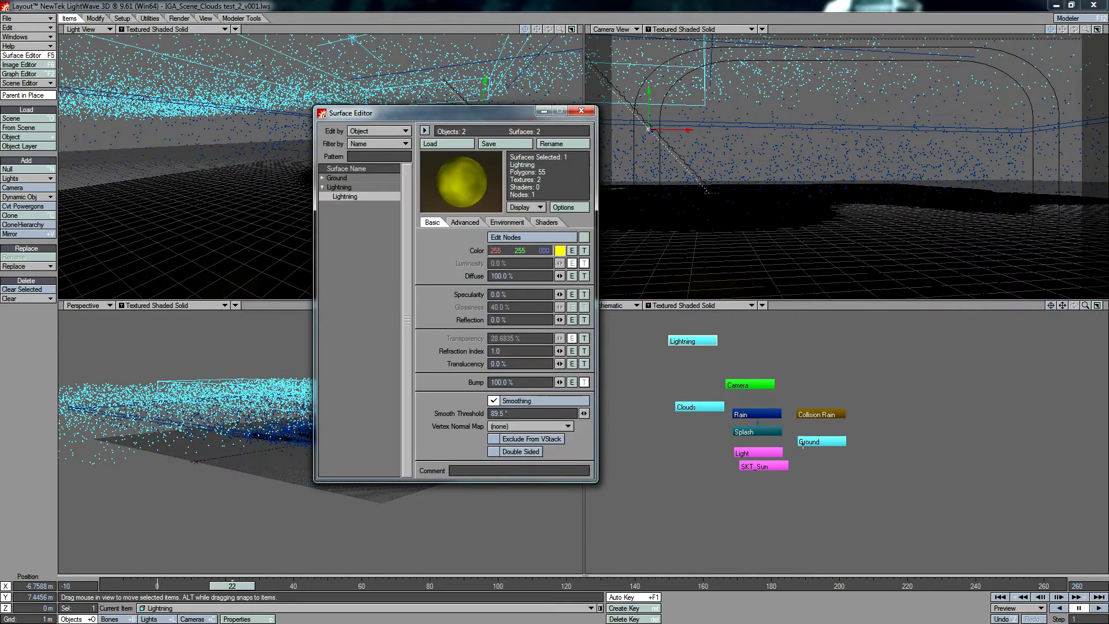
Add a dip to about 0% near frame 56 in the Lightning surface's transparency envelope, and test-render frame 60.
key("y")
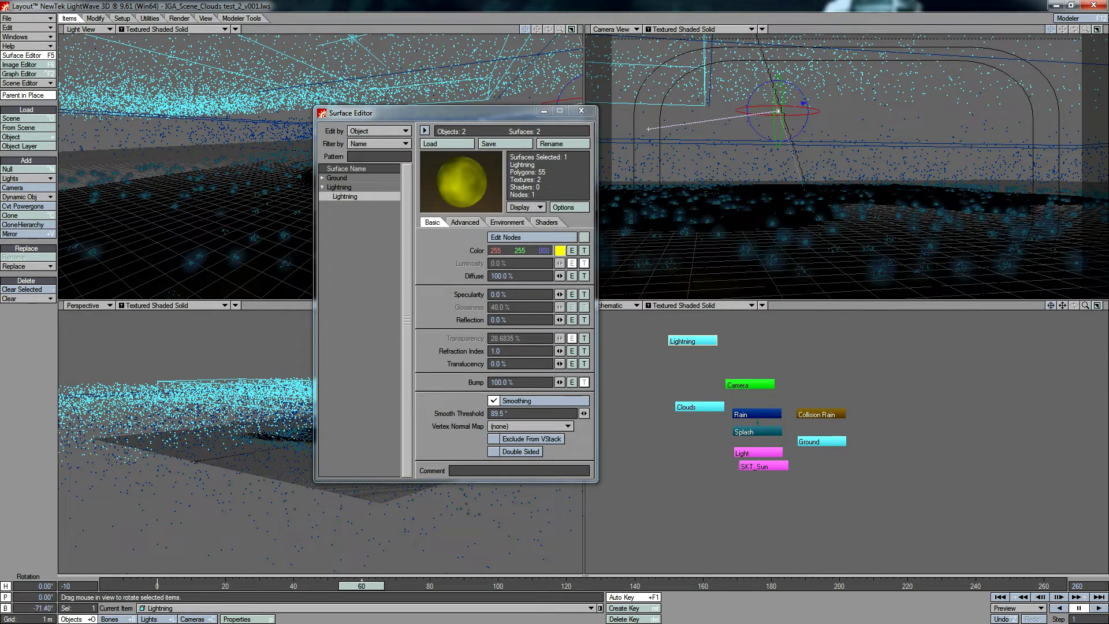
left_click(572, 338)
left_click(764, 293)
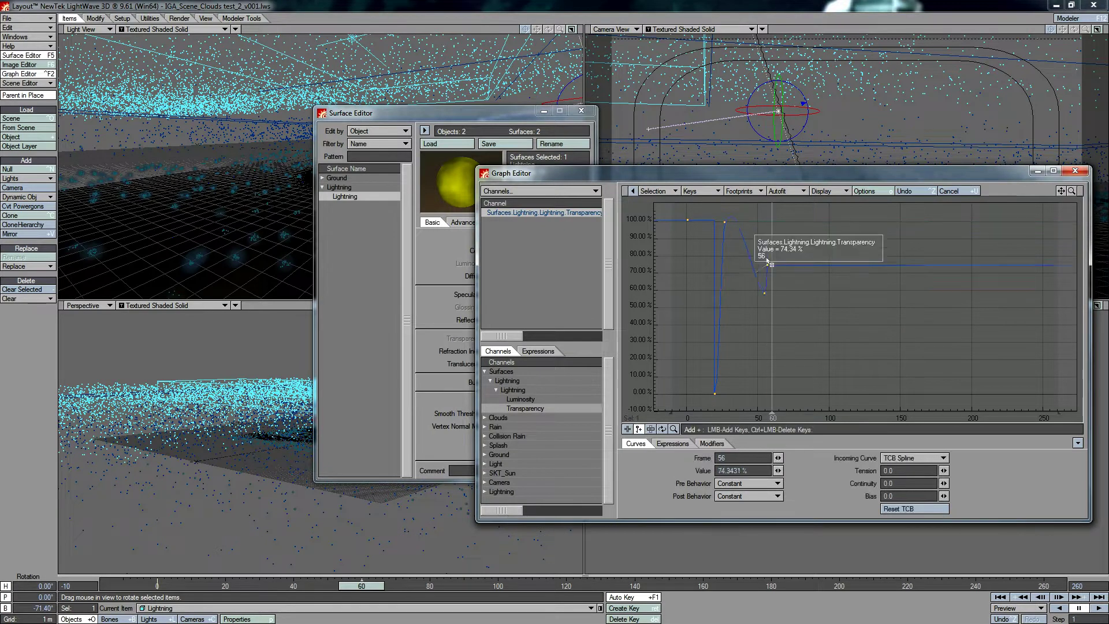
left_click(767, 394)
left_click(782, 221)
left_click(628, 429)
left_click(764, 293)
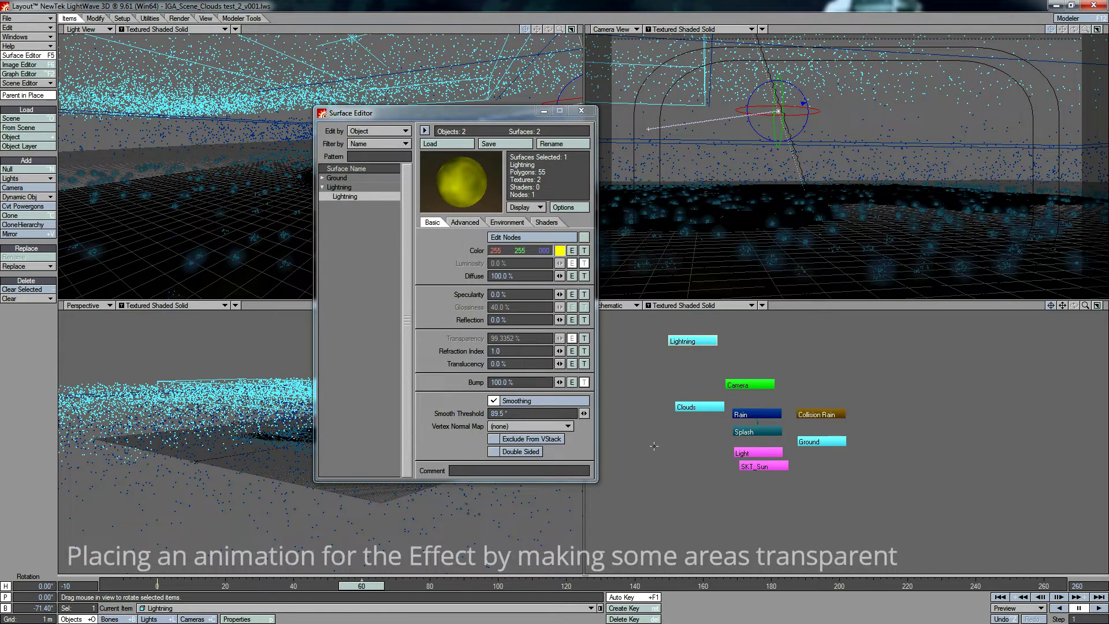
key("F9")
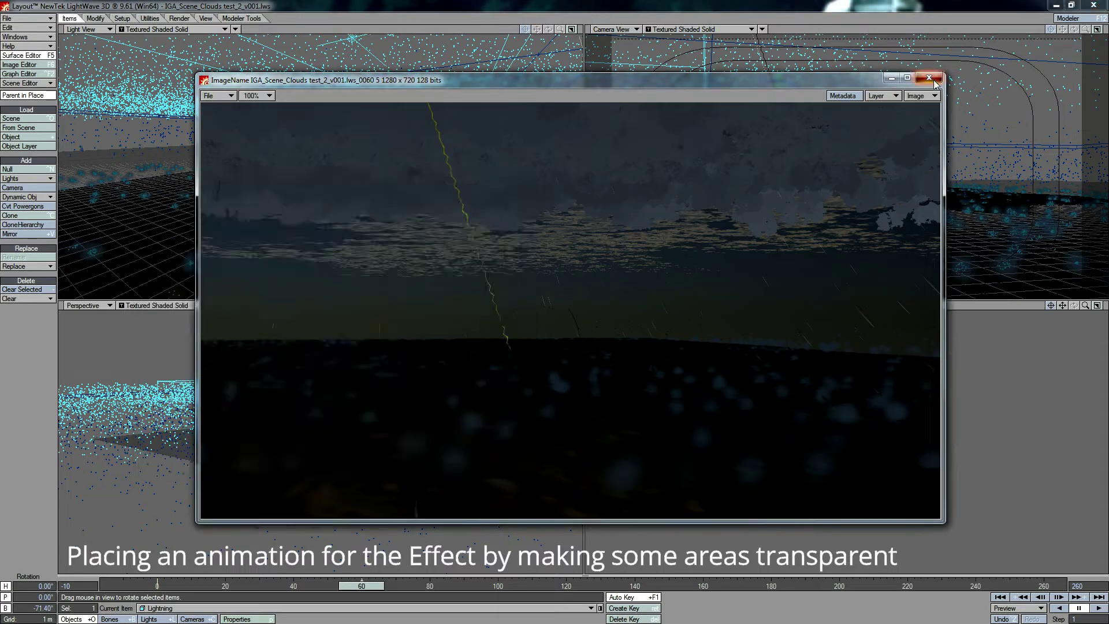
left_click(928, 78)
Move the lightning to X 20.4086 m at frame 113 and drop its transparency envelope to about 0% at frame 114.
left_click_drag(529, 586, 543, 585)
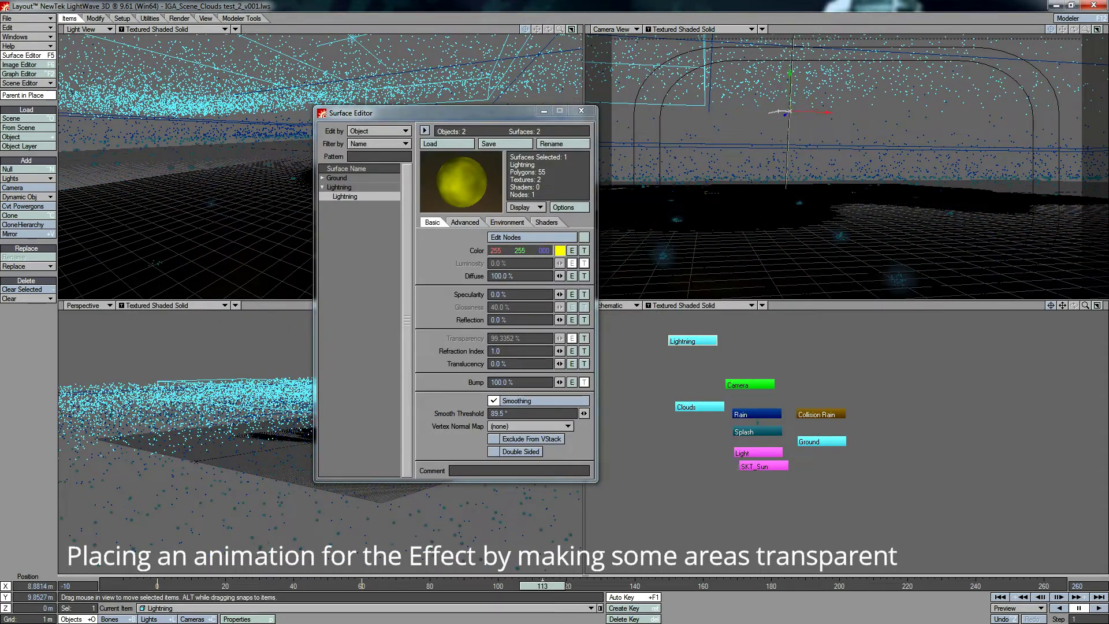
left_click(571, 338)
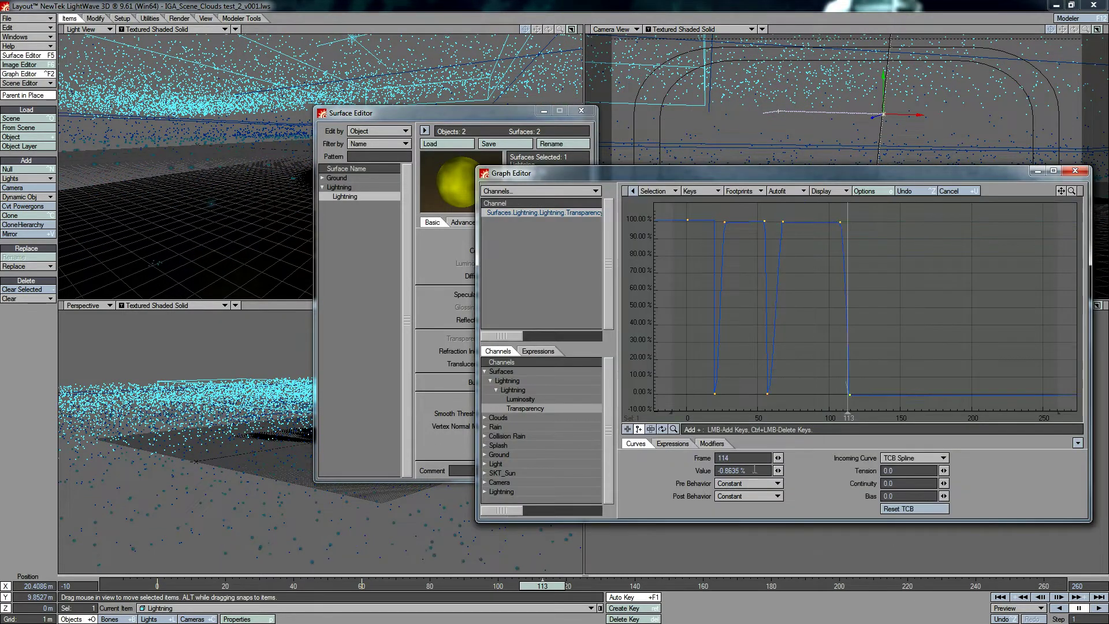
left_click(1075, 170)
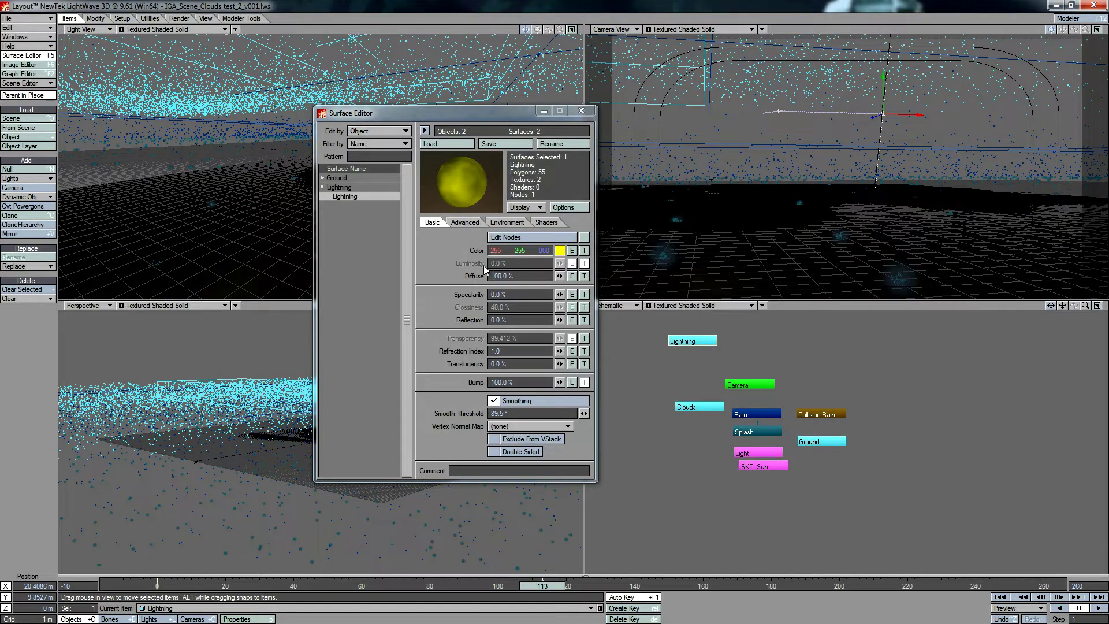
Set a key in the Lightning surface's luminosity envelope near frame 43 to 200%, and test-render frame 113.
left_click(572, 263)
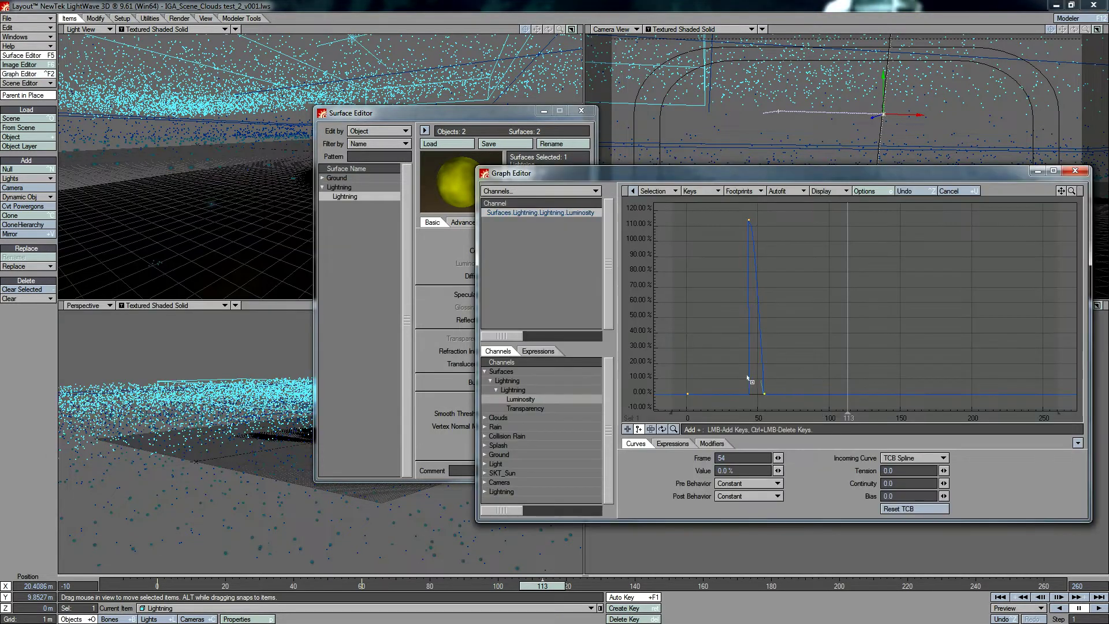
left_click_drag(749, 380, 748, 242)
type("200")
key("Return")
left_click(1075, 171)
key("F9")
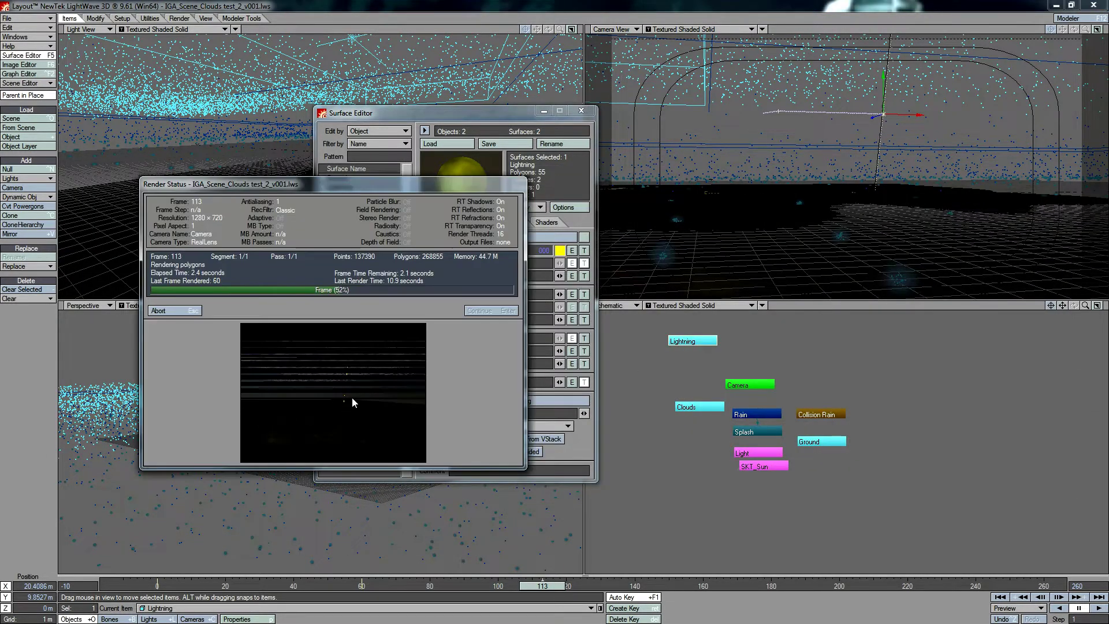
left_click(928, 78)
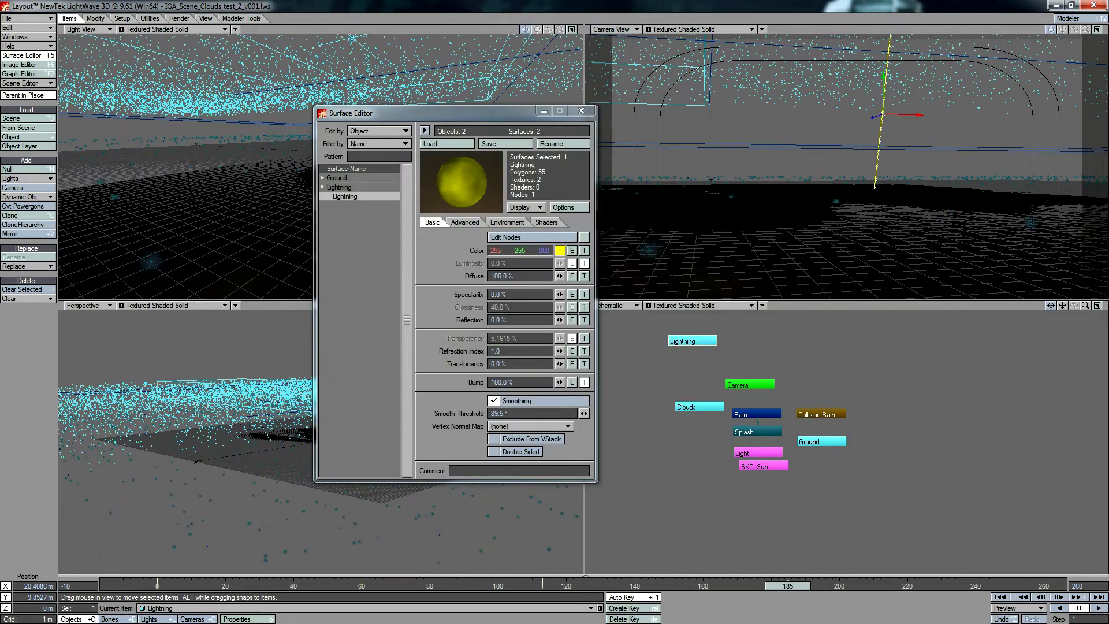
Add a narrow transparency dip to 0% just before frame 189, returning to 100% there, and close the surface settings.
left_click(572, 338)
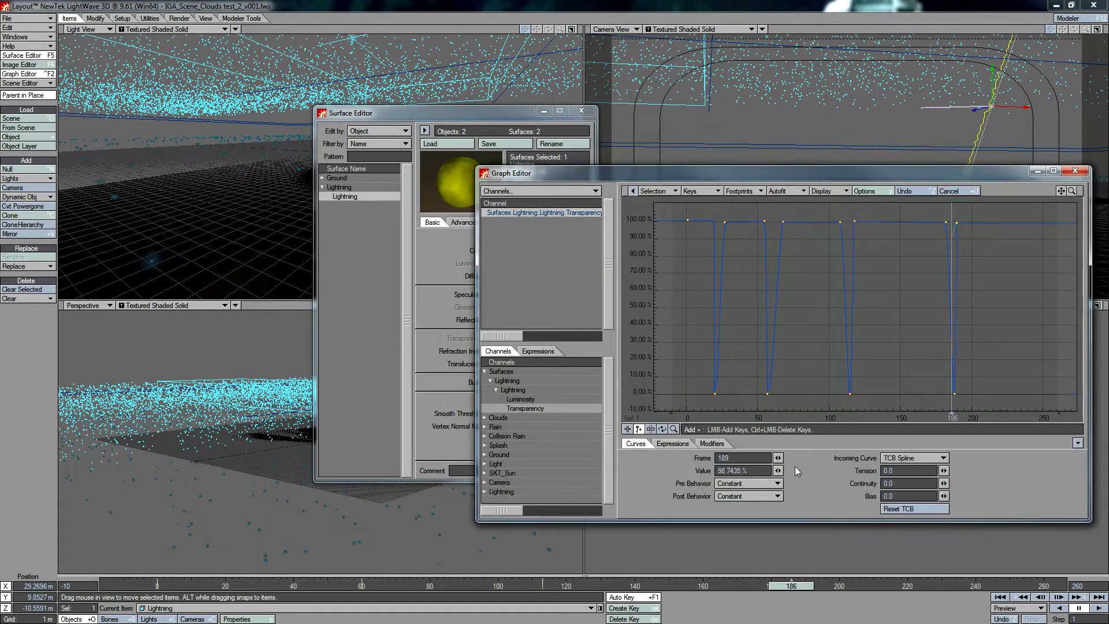
left_click(1074, 171)
left_click(580, 110)
Reposition the lightning at frame 241 to about X 6.4, Y 8.7, Z -43.6 m and add a transparency key near 0%.
left_click_drag(791, 586, 978, 585)
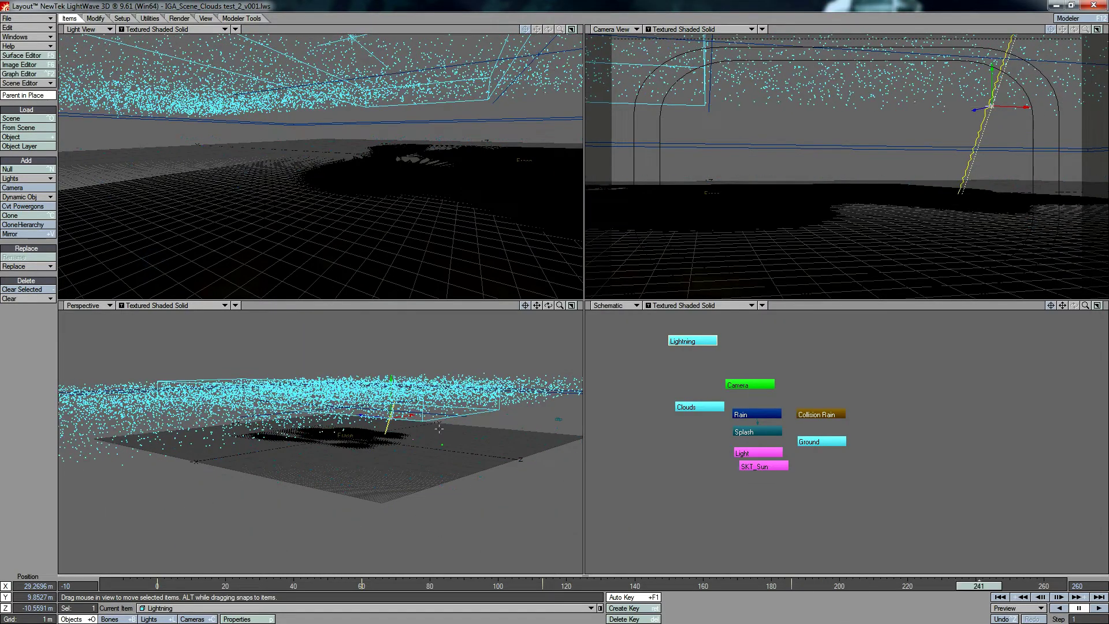
key("y")
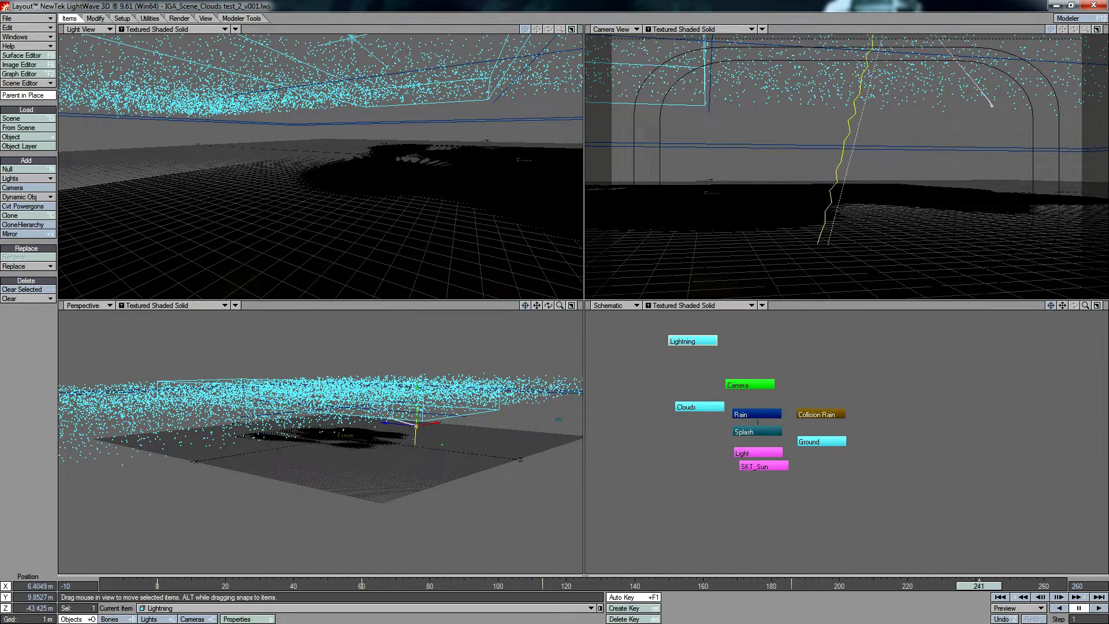
key("p")
key("F5")
key("ctrl+F2")
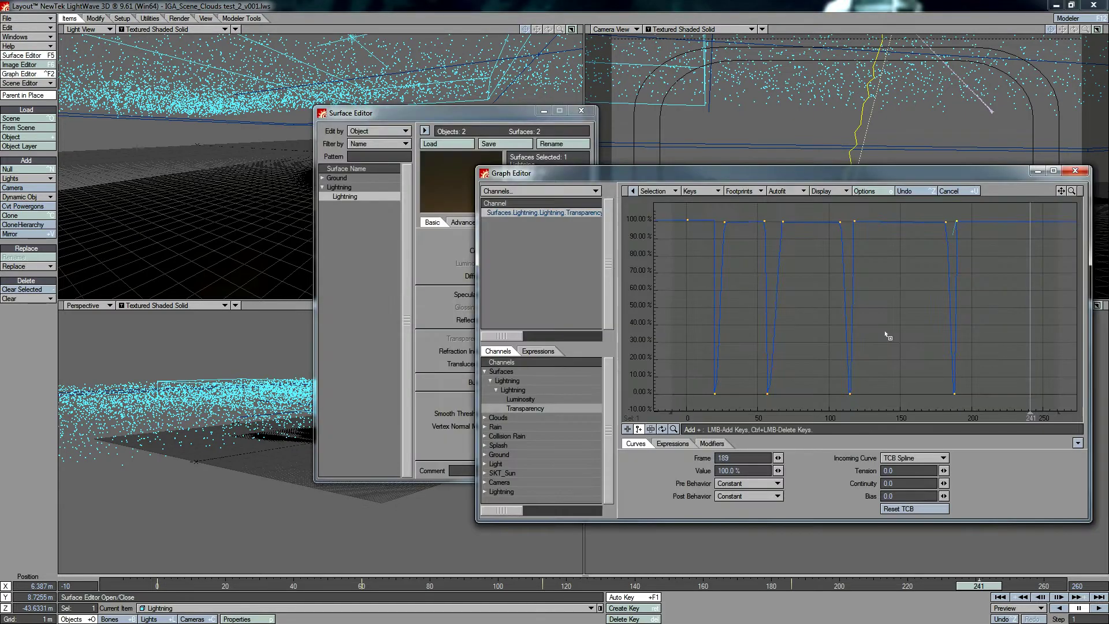
left_click(1031, 393)
left_click(1075, 171)
left_click(581, 111)
Shrink the lightning bolt at frame 0 toward its pivot in the cloud layer.
left_click(157, 586)
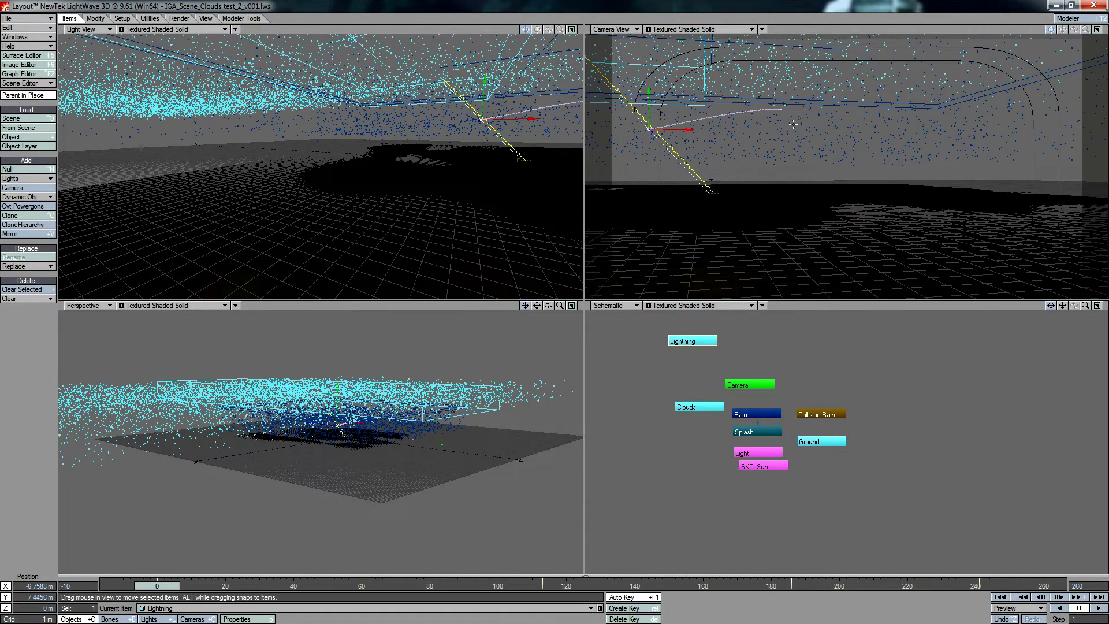
key("h")
left_click_drag(620, 99, 653, 130)
key("t")
key("Left")
key("Left")
key("Right")
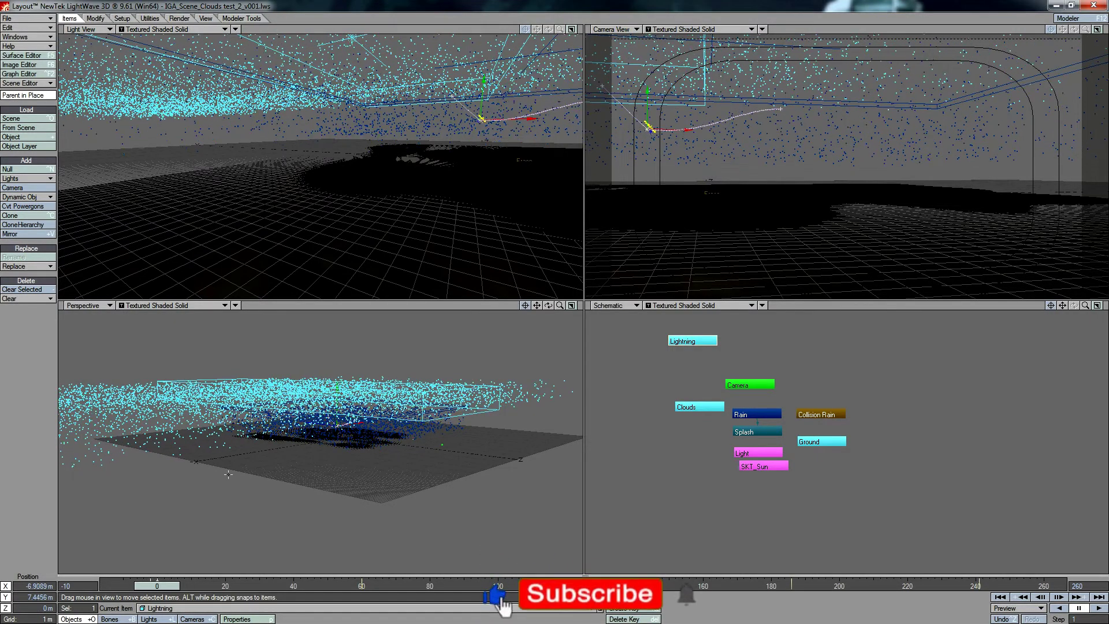
key("Right")
Stretch the lightning back to full length and key its size changes over the opening frames up to frame 4.
key("h")
left_click_drag(646, 126, 620, 99)
mouse_move(156, 586)
left_mouse_down()
mouse_move(147, 585)
mouse_move(362, 586)
mouse_move(174, 588)
left_mouse_up()
key("t")
key("h")
key("Return")
key("Return")
key("Return")
key("Return")
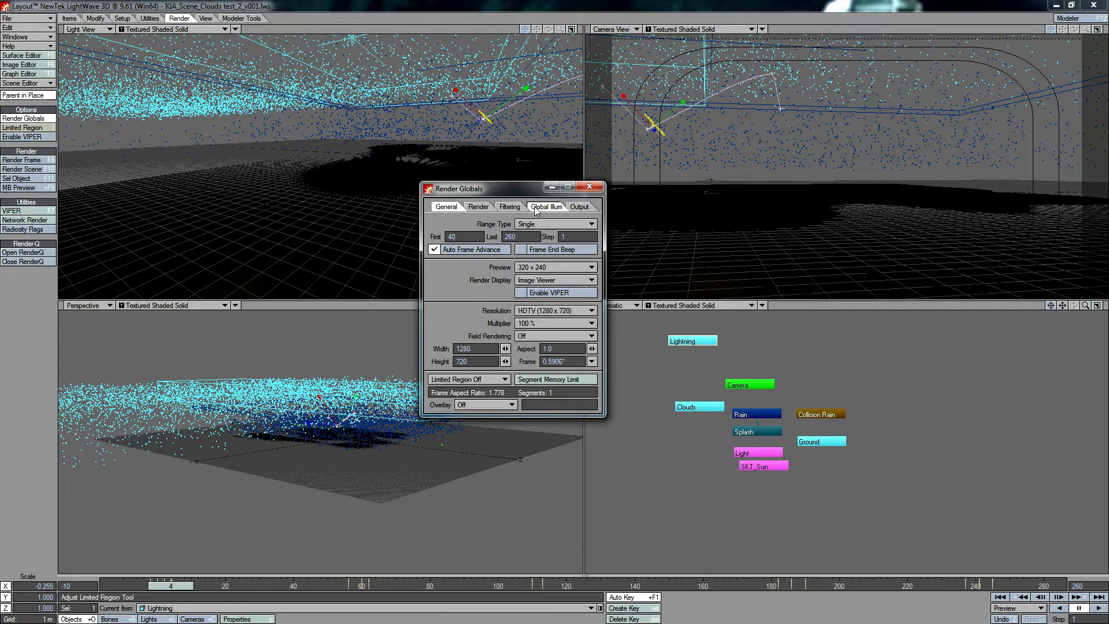
Review the render range, filtering and output settings, and start a scene render with the render display turned off.
left_click(462, 237)
left_click(509, 206)
left_click(579, 207)
left_click(589, 187)
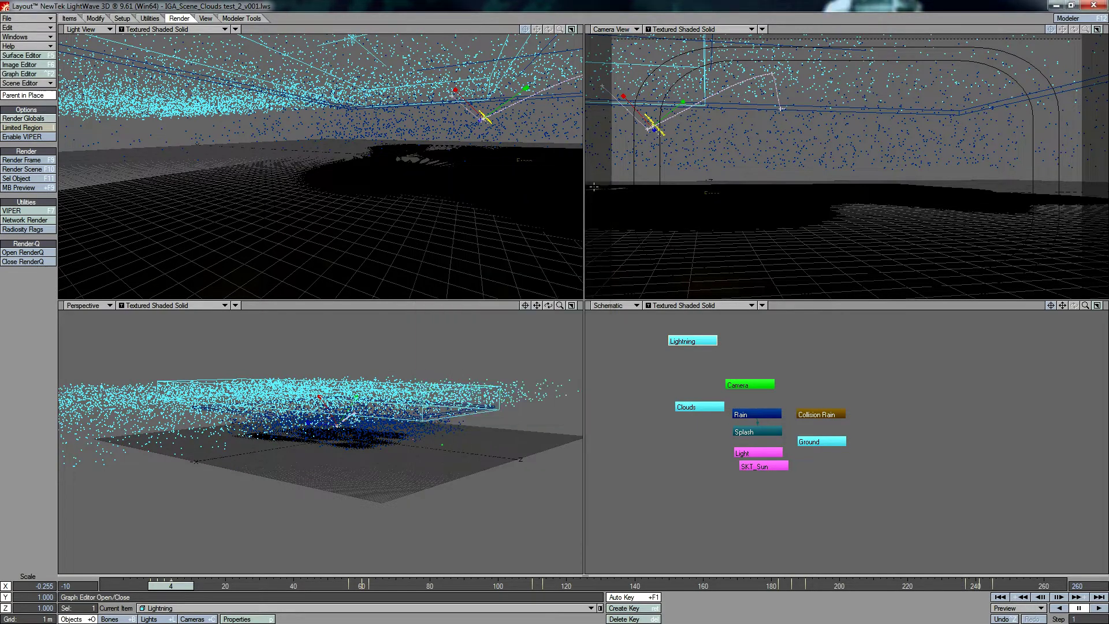
left_click(23, 169)
left_click(320, 205)
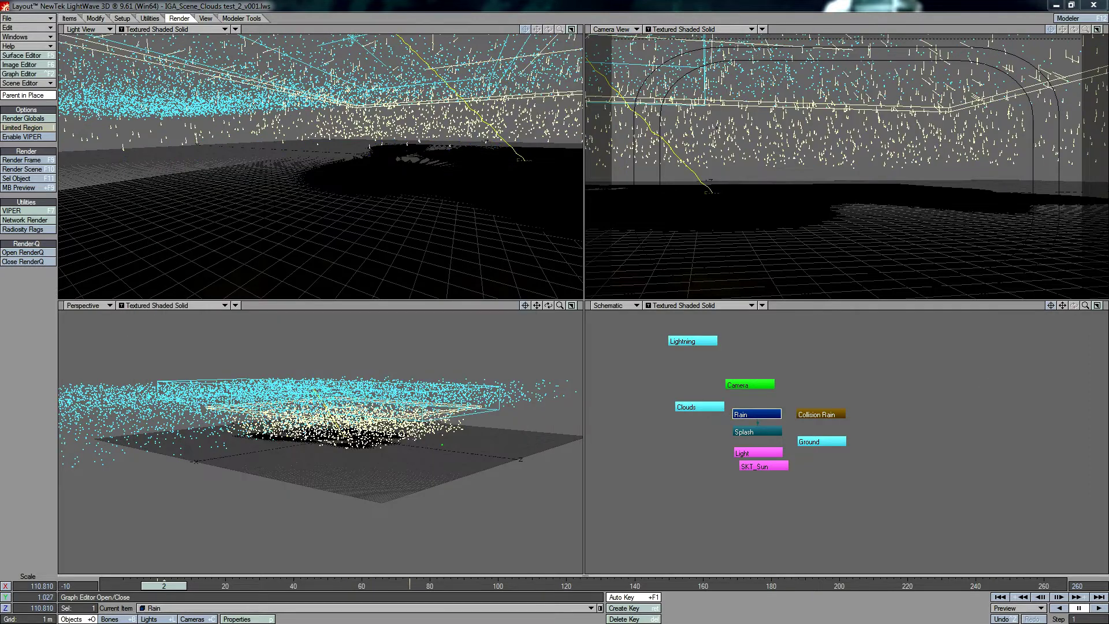
Enable the scene's glow effect, set its intensity to 61%, and test-render frame 2.
key("F9")
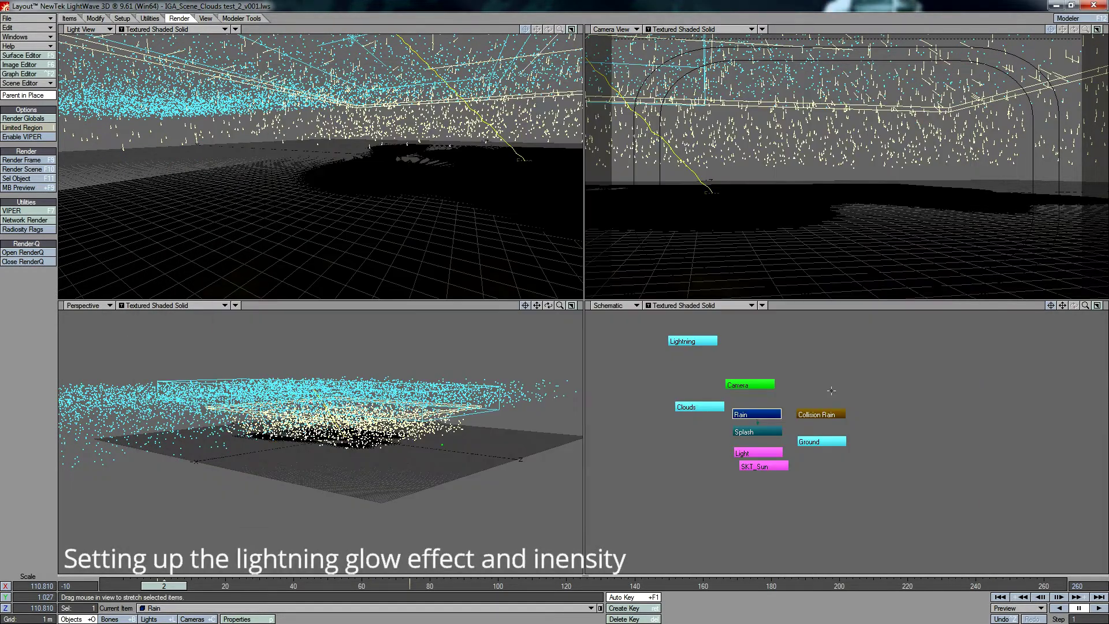
left_click(34, 37)
left_click(34, 46)
left_click(722, 214)
left_click(590, 326)
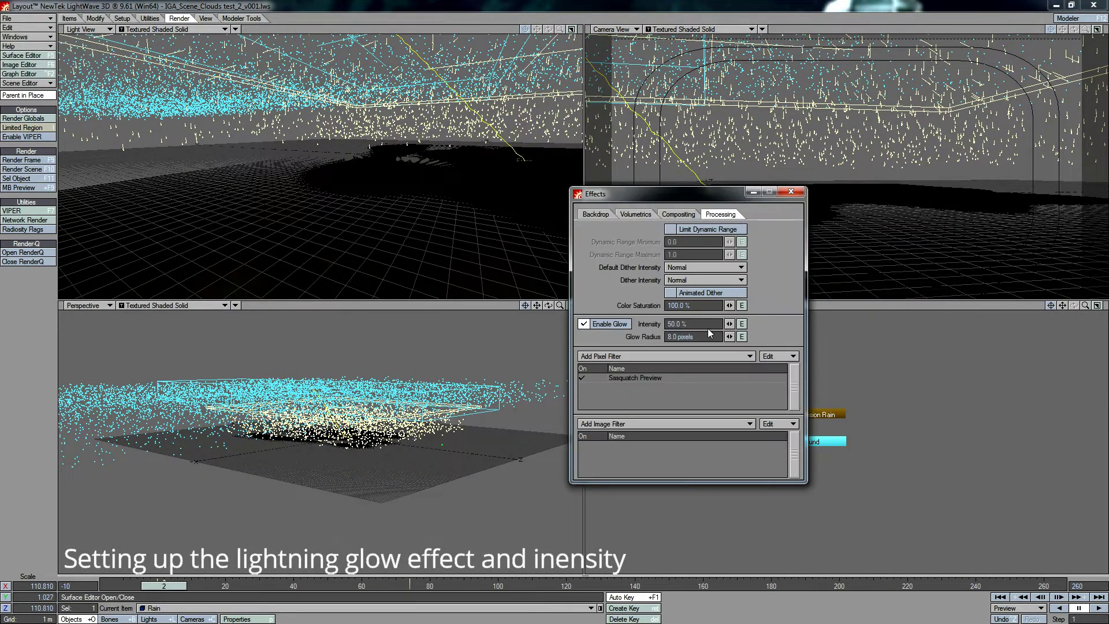
key("F9")
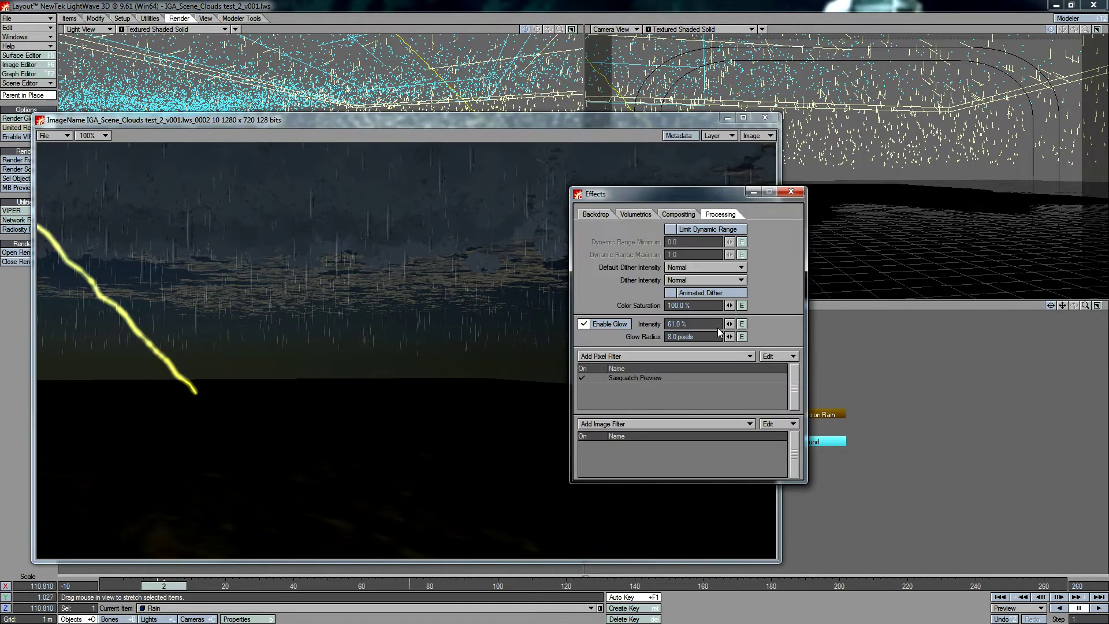
key("F9")
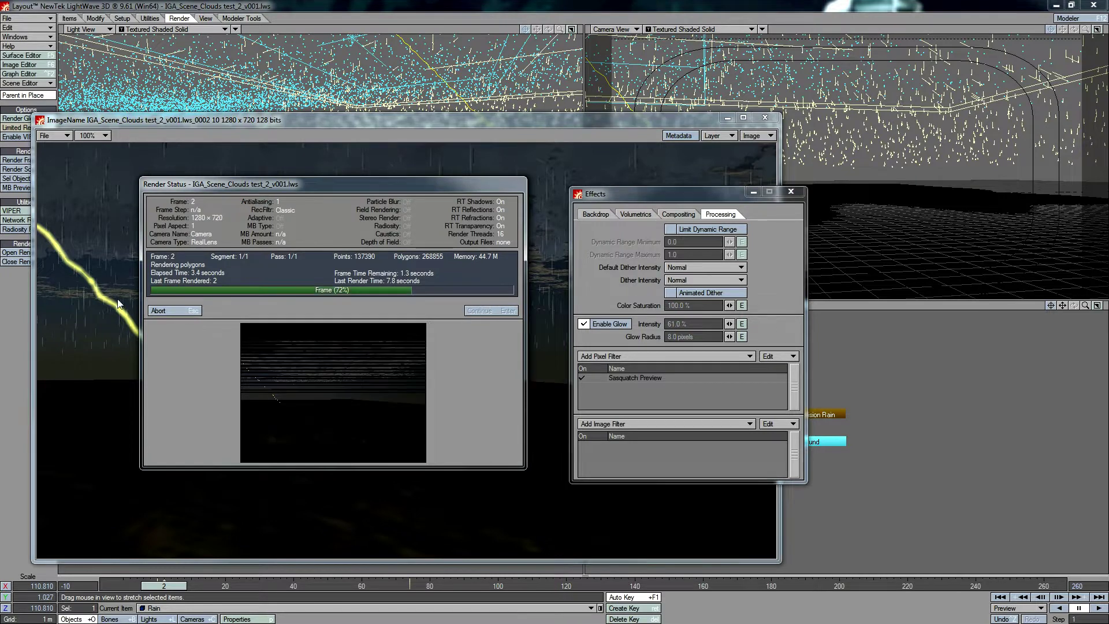
left_click(179, 312)
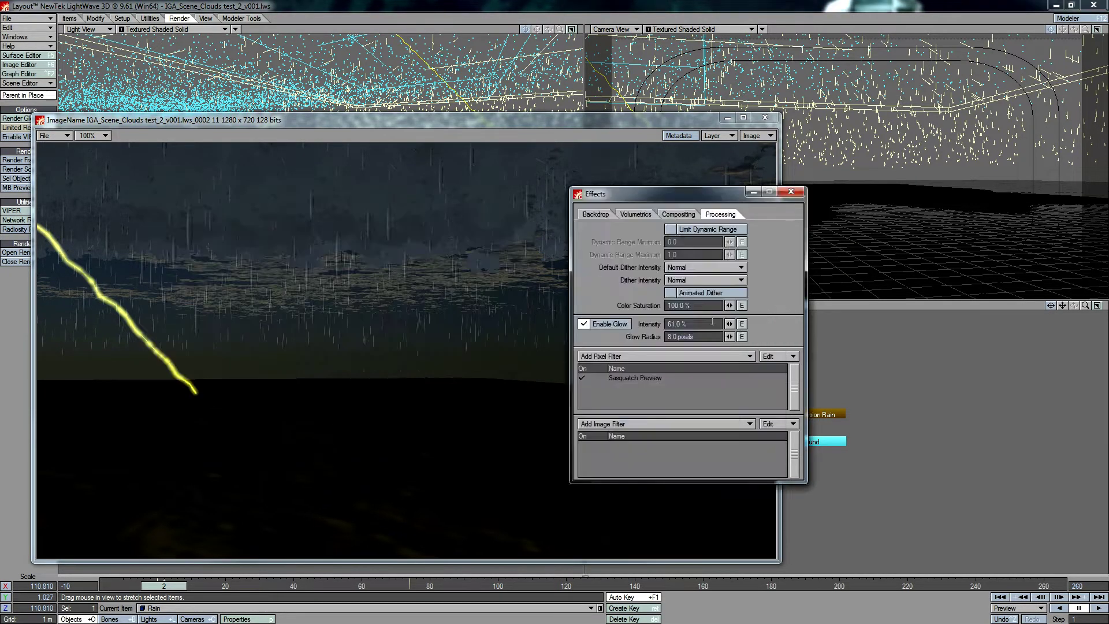
Discard a trial glow radius envelope, close the test render, and render the full scene without the render display.
left_click(741, 336)
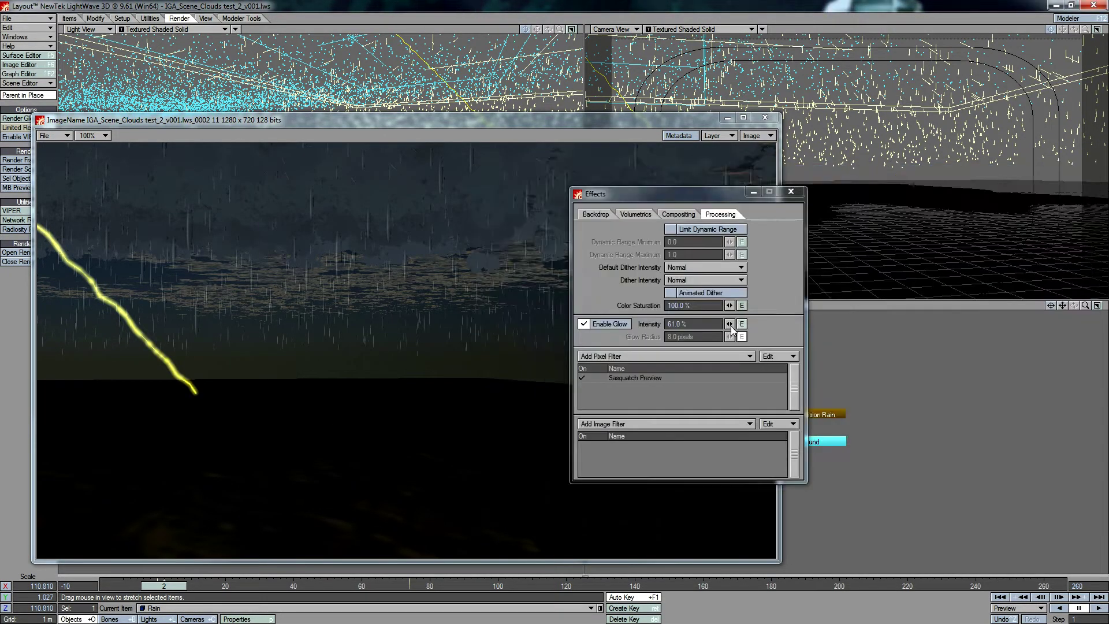
left_click(742, 337, "shift")
left_click(793, 193)
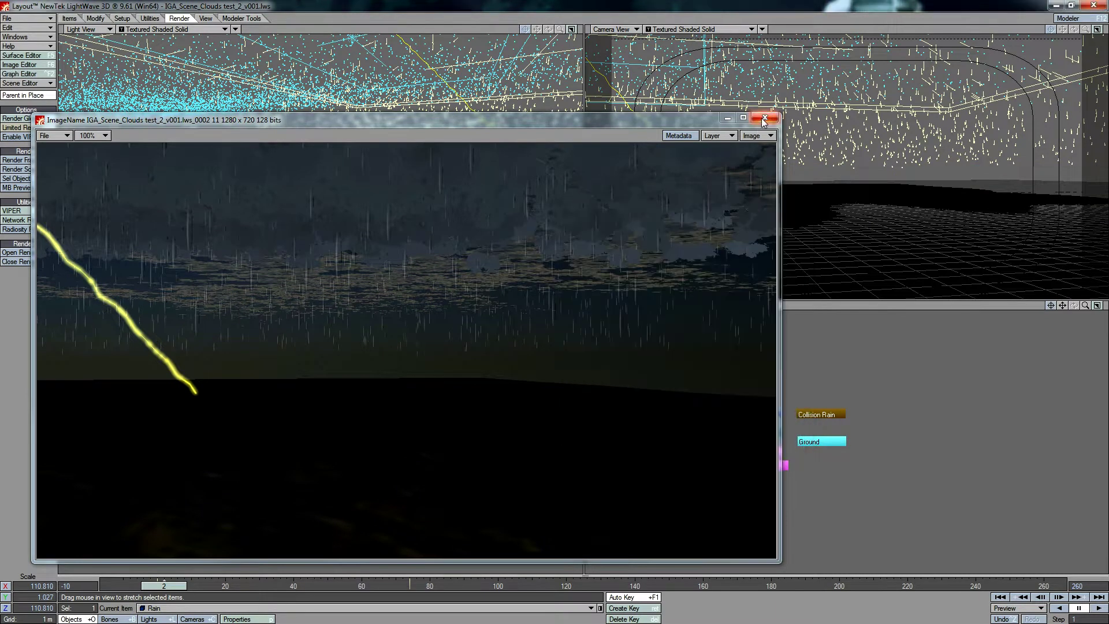
left_click(764, 118)
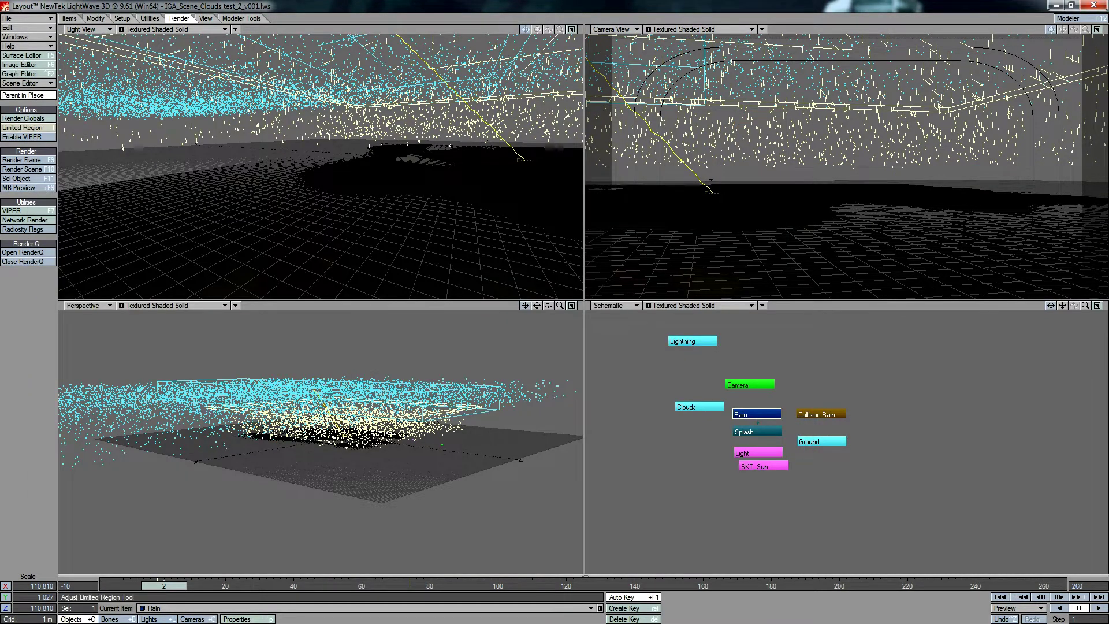
key("F10")
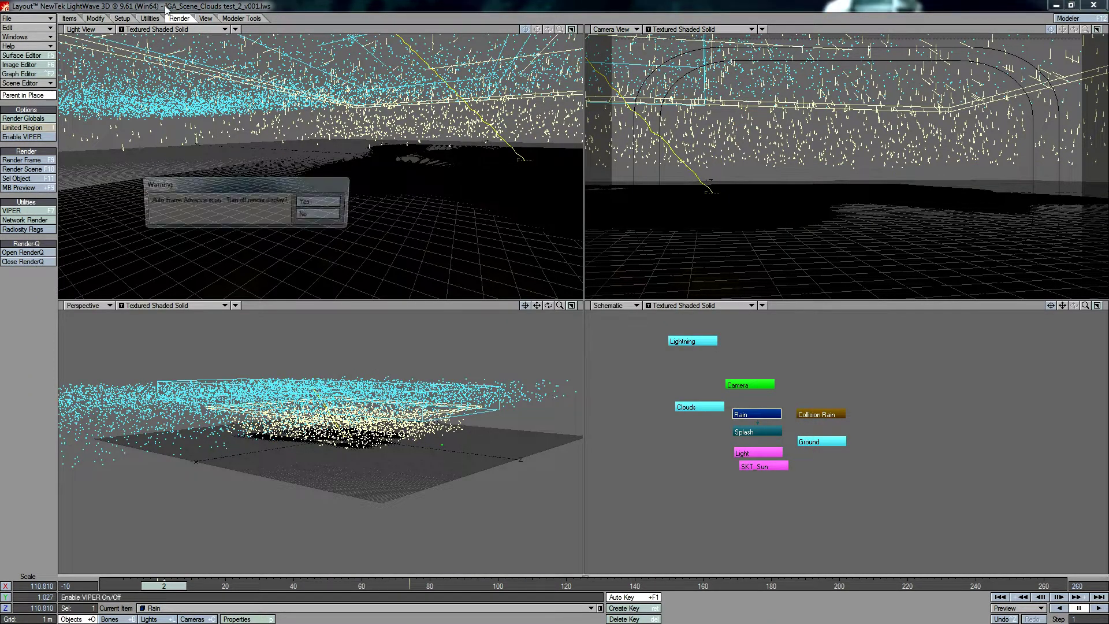
key("Return")
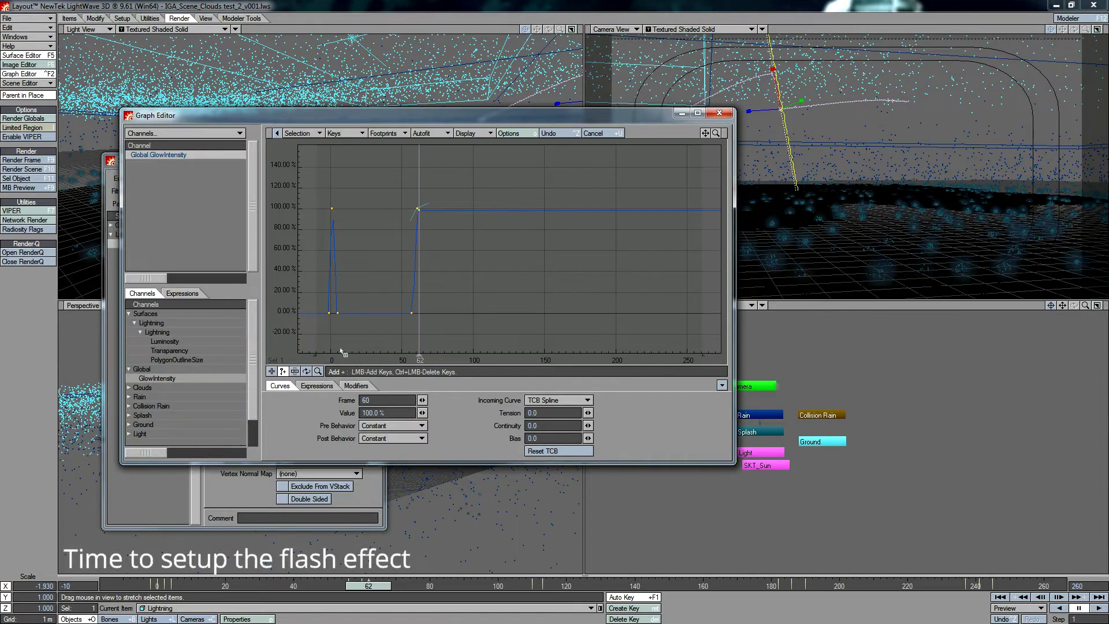
End the second glow intensity flash with a 0% key at frame 62.
left_click(272, 372)
left_click_drag(419, 210, 419, 314)
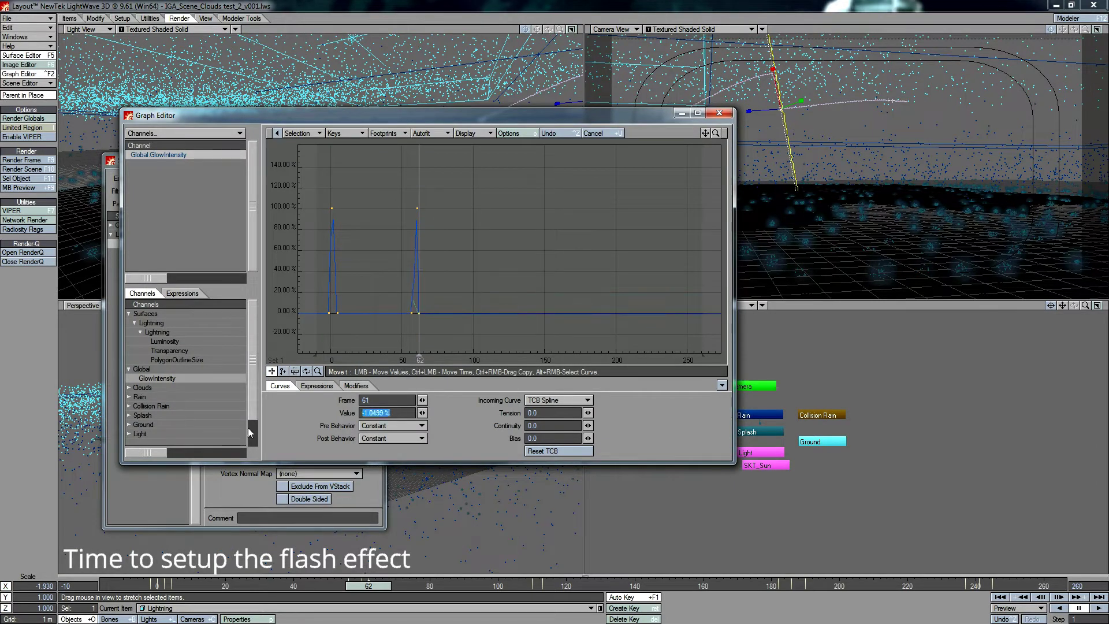
type("0")
key("Return")
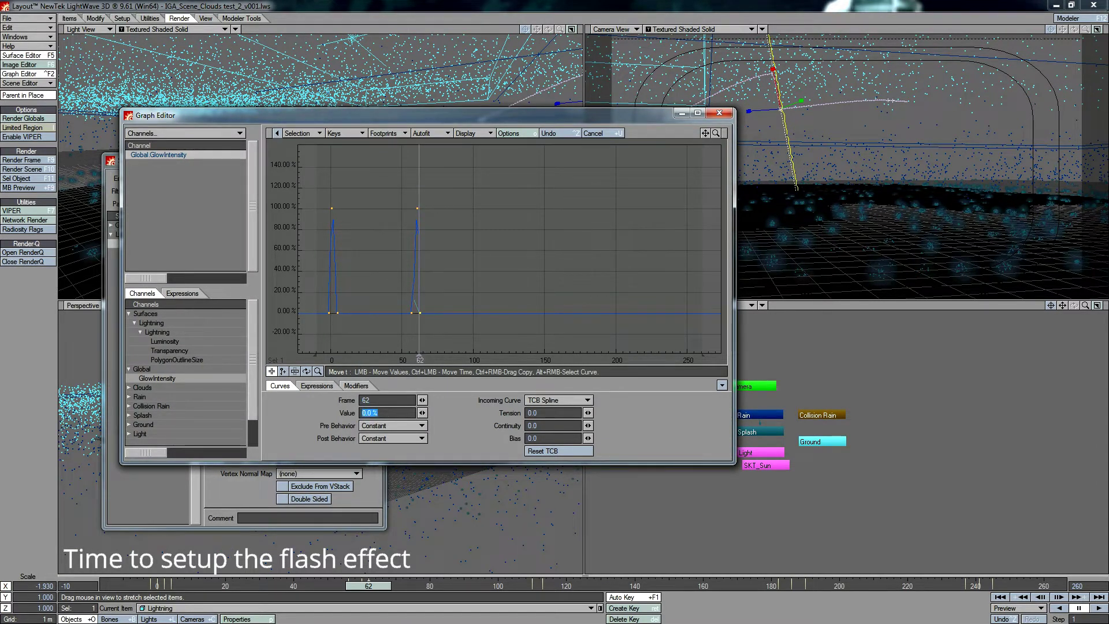
Add a 0% glow intensity key at frame 110 with a Linear incoming curve.
left_click(282, 371)
left_click(488, 315)
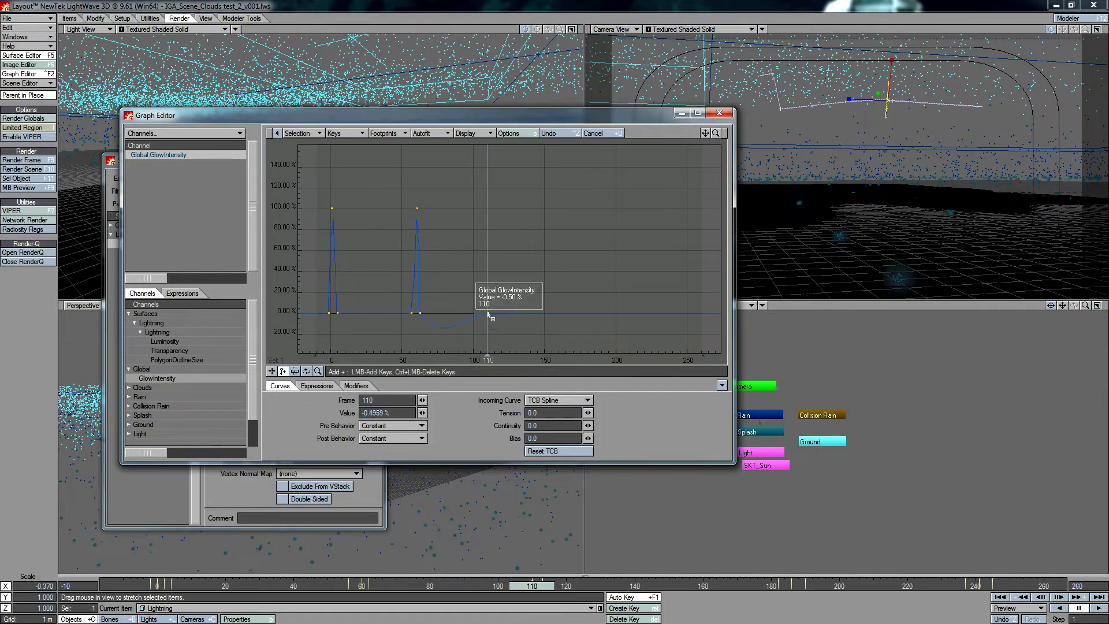
left_click(558, 399)
left_click(565, 404)
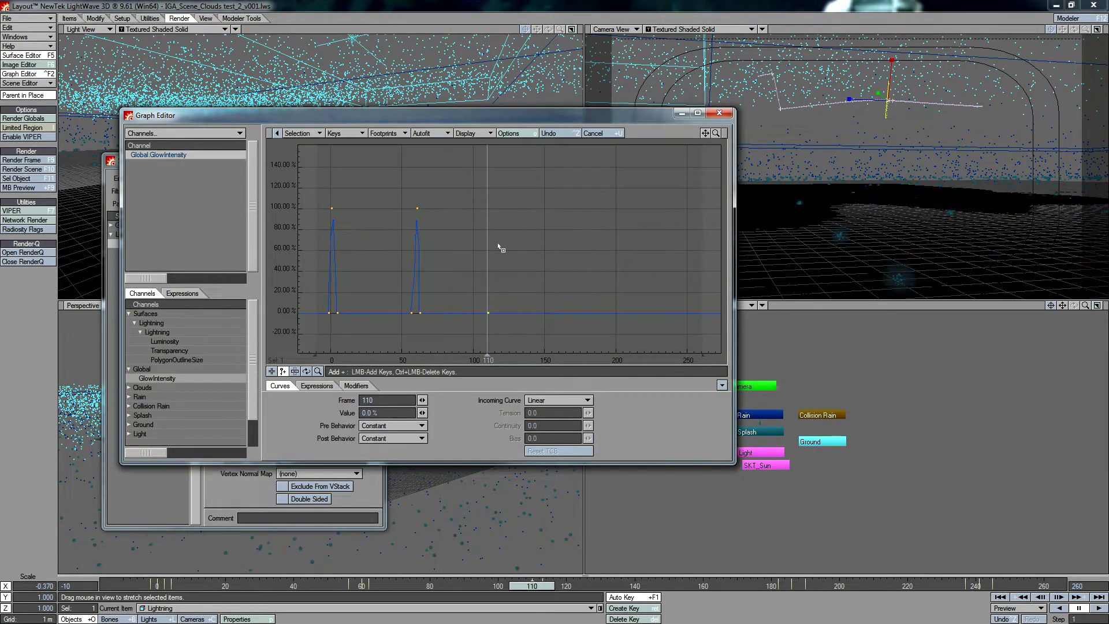
Add the third glow intensity flash with a 100% key at frame 113 and a 0% key at frame 116.
left_click_drag(533, 586, 543, 587)
left_click(494, 210)
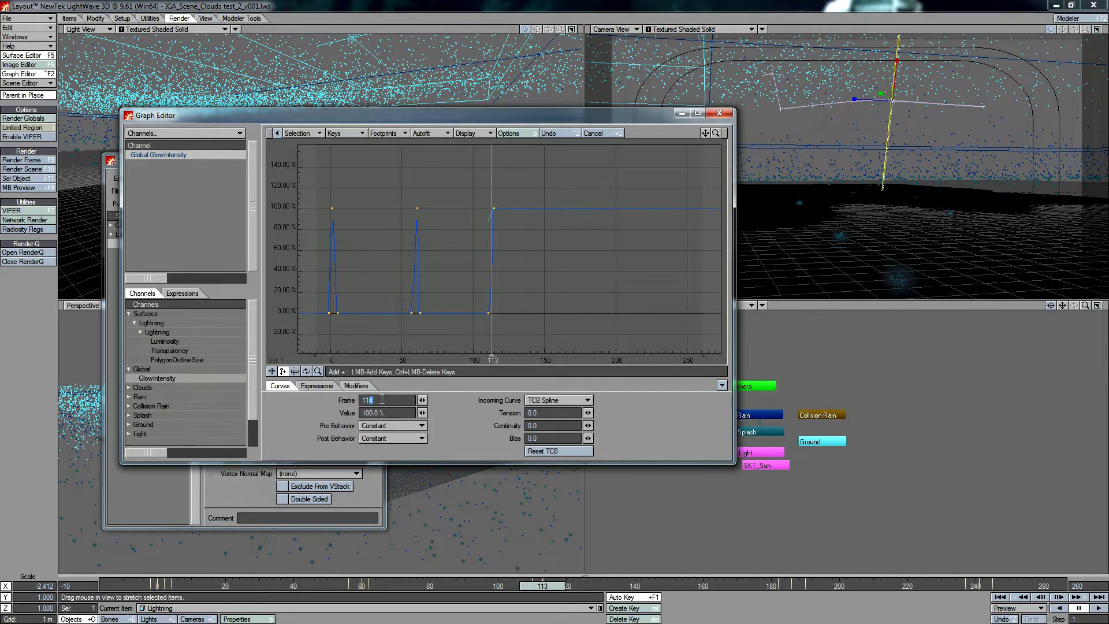
left_click_drag(547, 588, 550, 587)
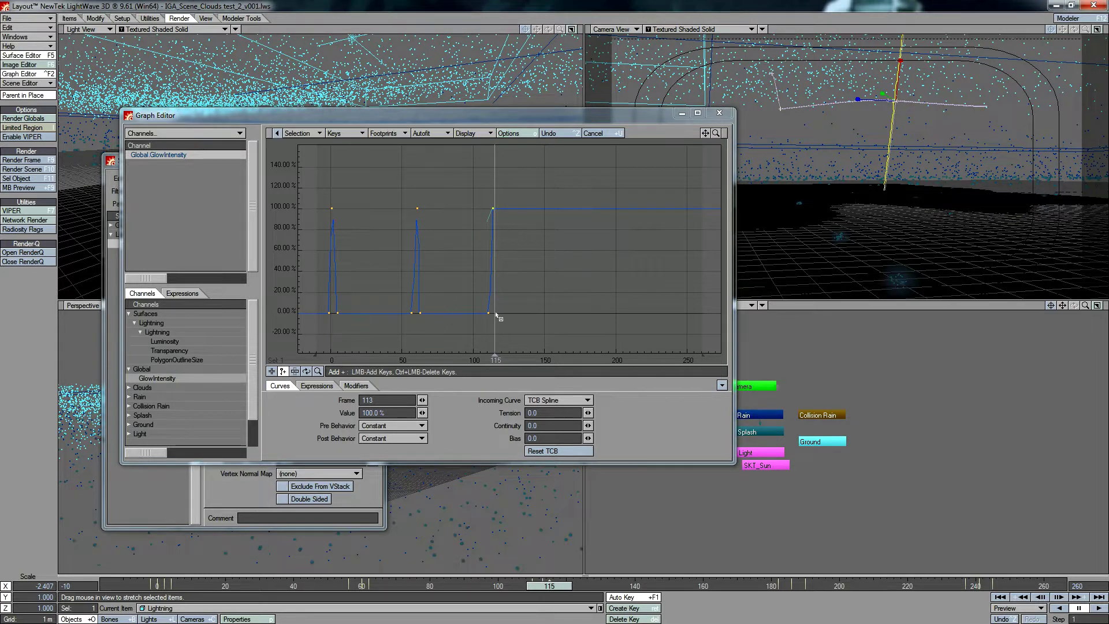
left_click(496, 314)
left_click(551, 588)
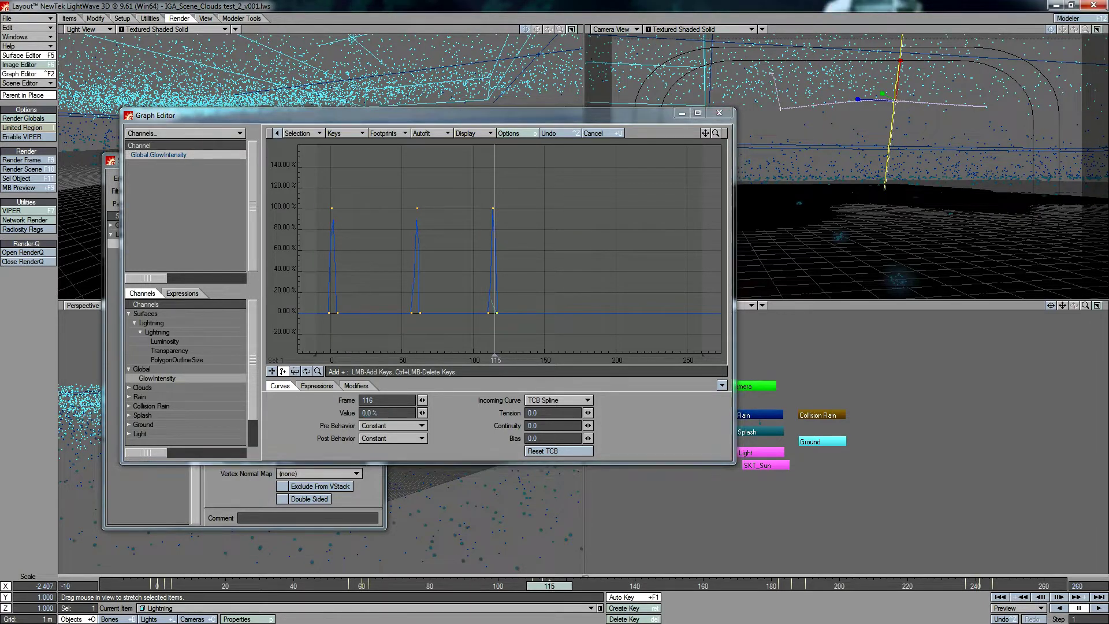
key("Return")
key("Return")
Build the fourth glow intensity flash: 0% Linear key at frame 182, 100% at frame 186, and 0% at about frame 190.
left_click_drag(552, 588, 781, 588)
left_click(591, 313)
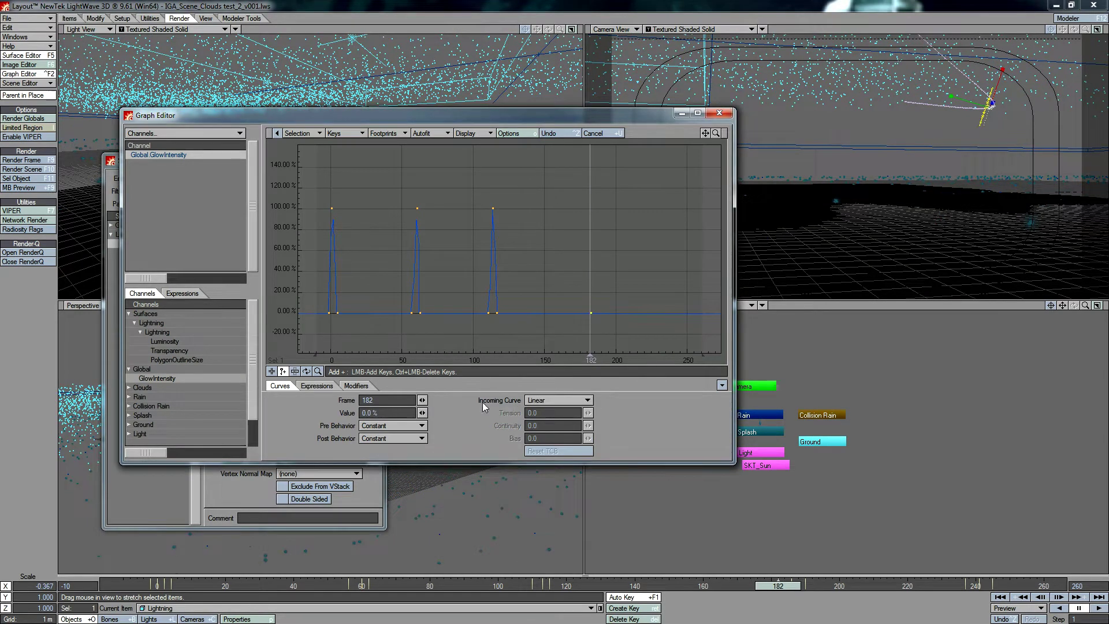
left_click(596, 210)
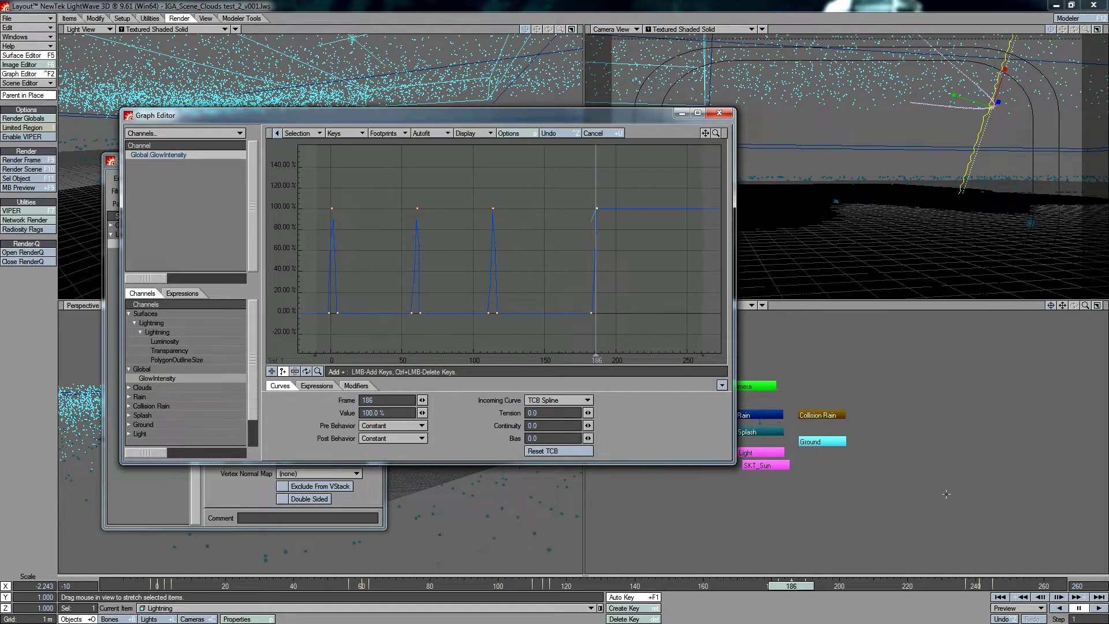
left_click(603, 313)
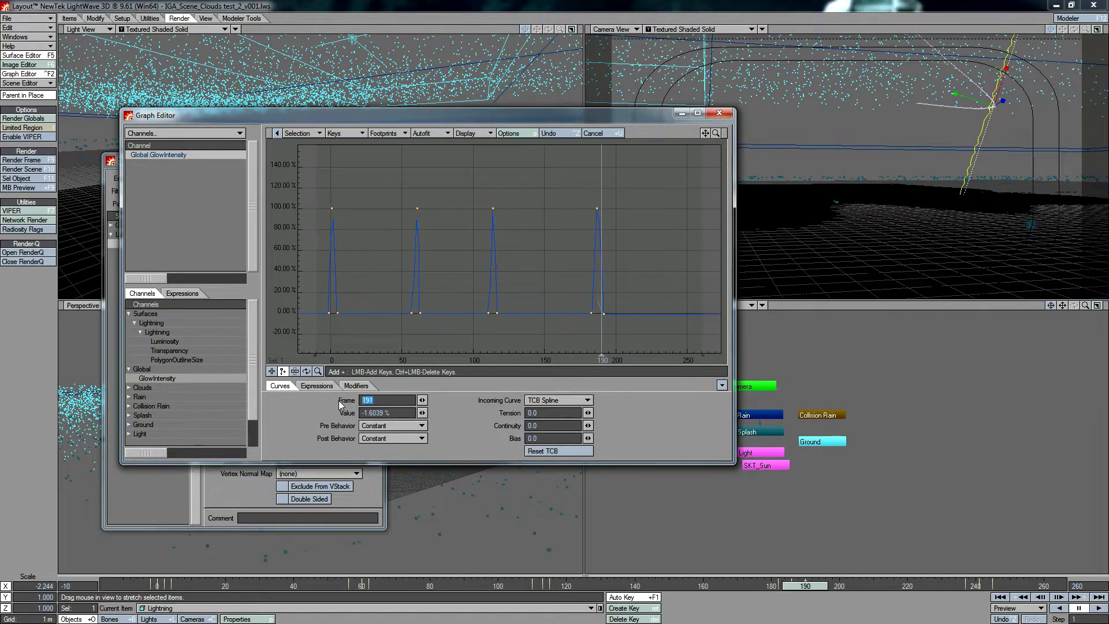
type("0")
key("Return")
Build the fifth glow intensity flash: 0% Linear key at frame 237, 100% at frame 241, and 0% at frame 245.
left_click_drag(822, 591, 982, 590)
left_click(669, 314)
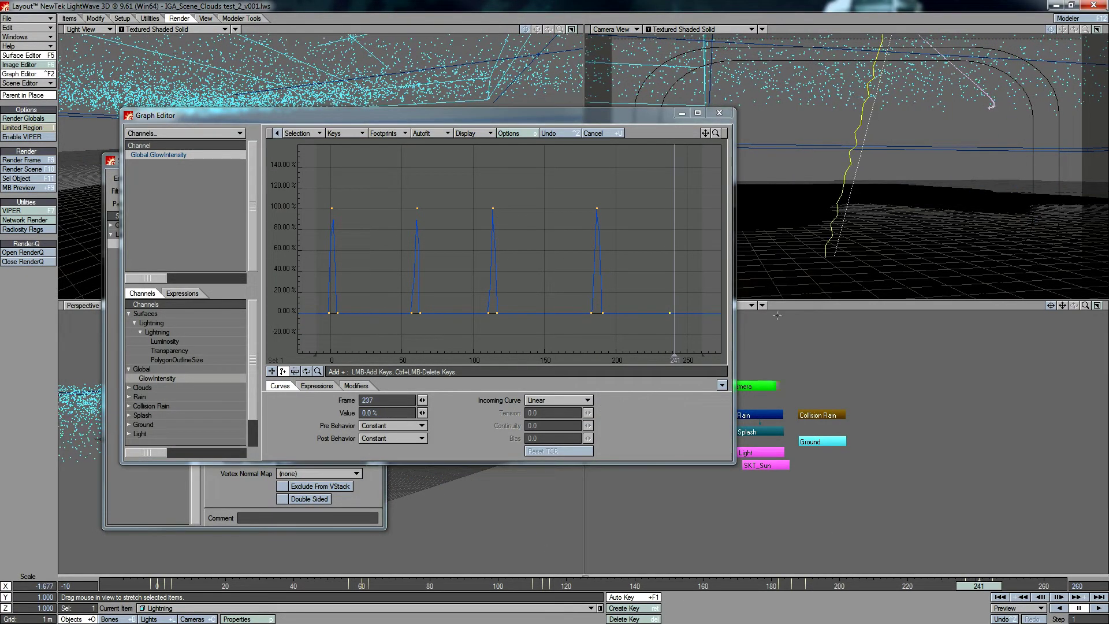
left_click(676, 211)
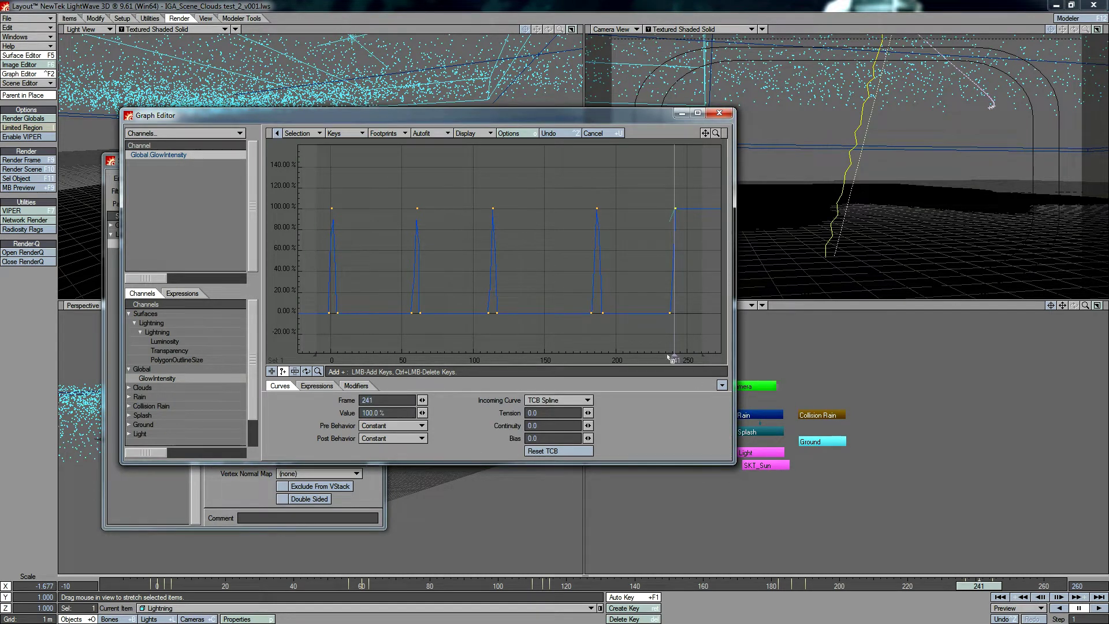
left_click(994, 585)
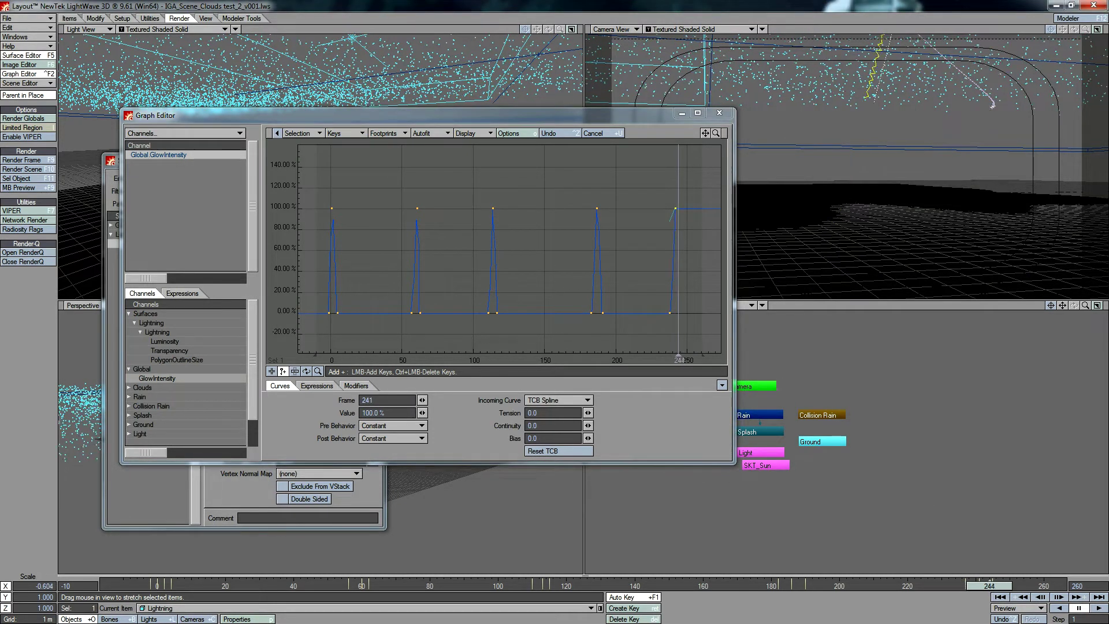
left_click(682, 320)
left_click(385, 412)
type("0")
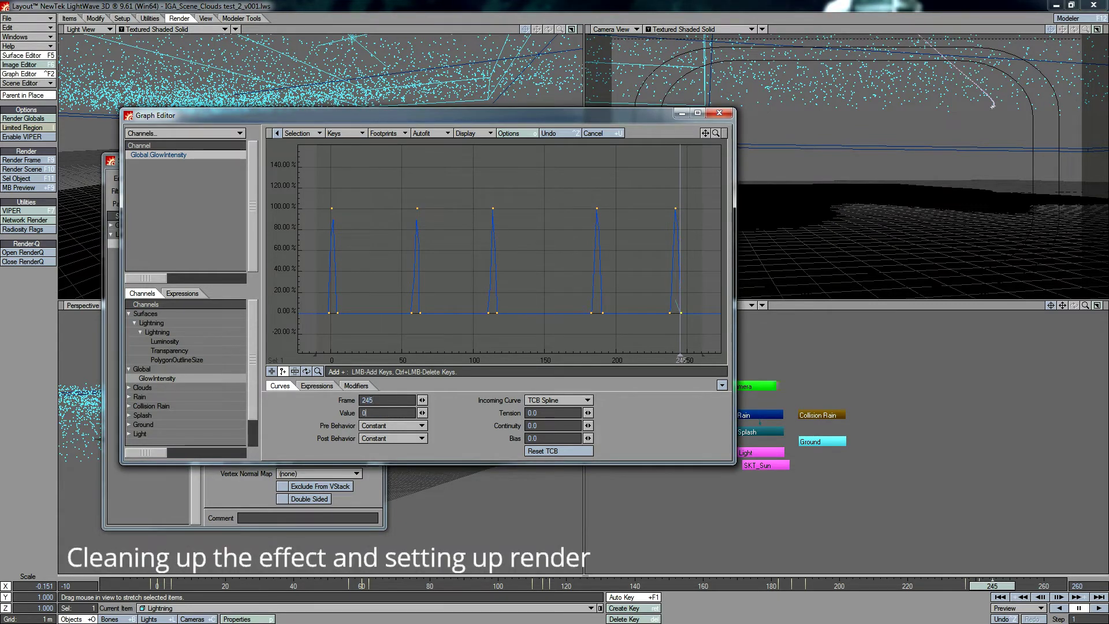
Close the Graph Editor and Surface Editor and test-render frame 10.
left_click_drag(1004, 589, 192, 586)
left_click(719, 113)
left_click(370, 159)
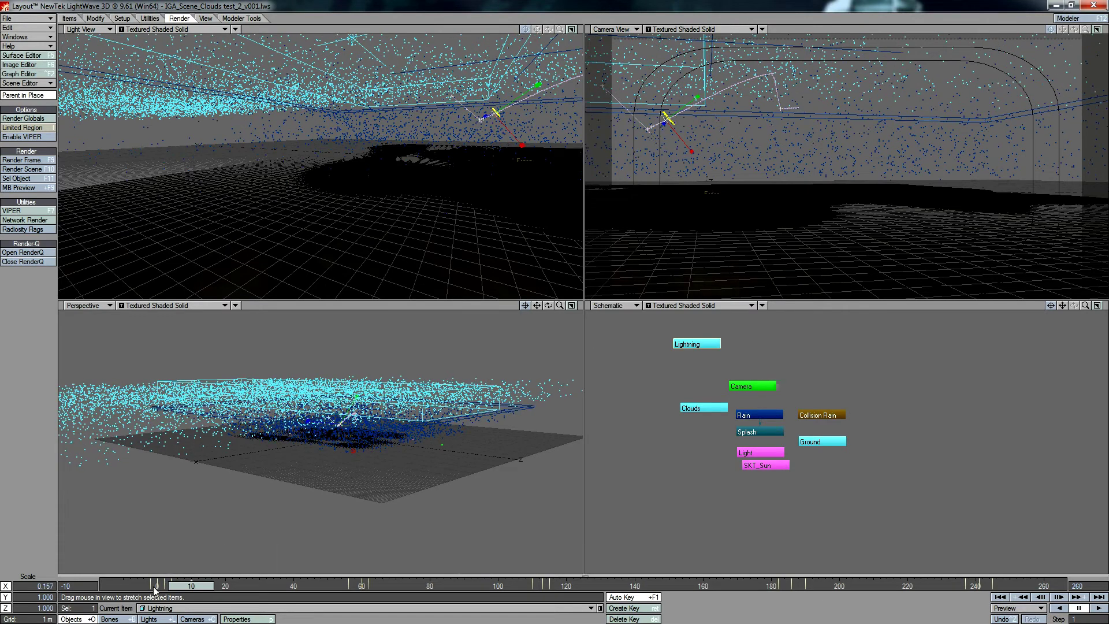
key("F9")
left_click(330, 224)
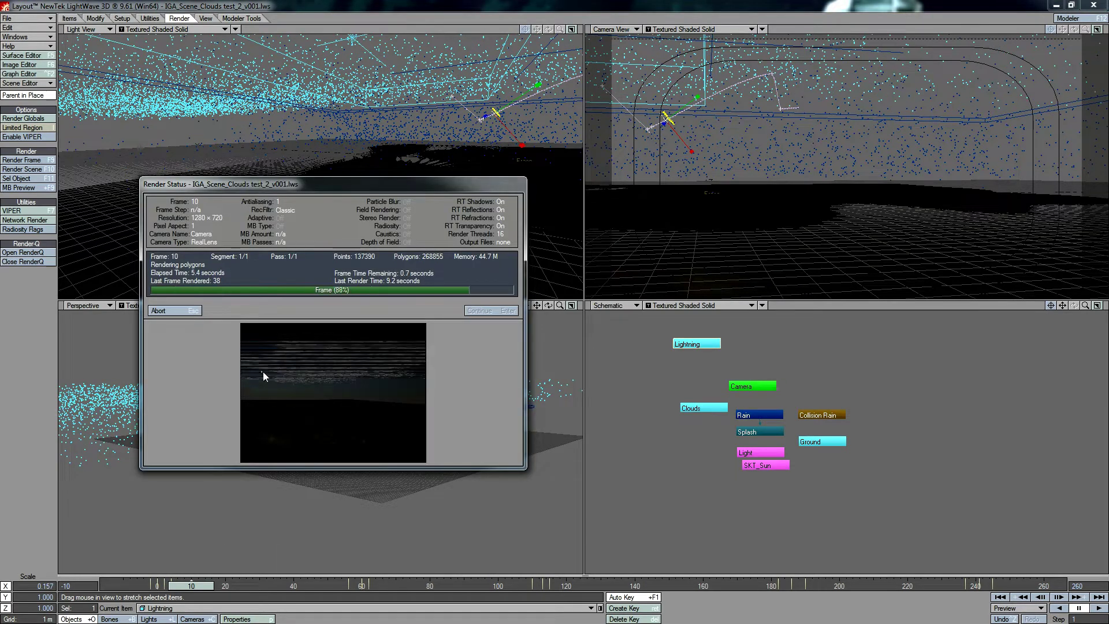
key("Return")
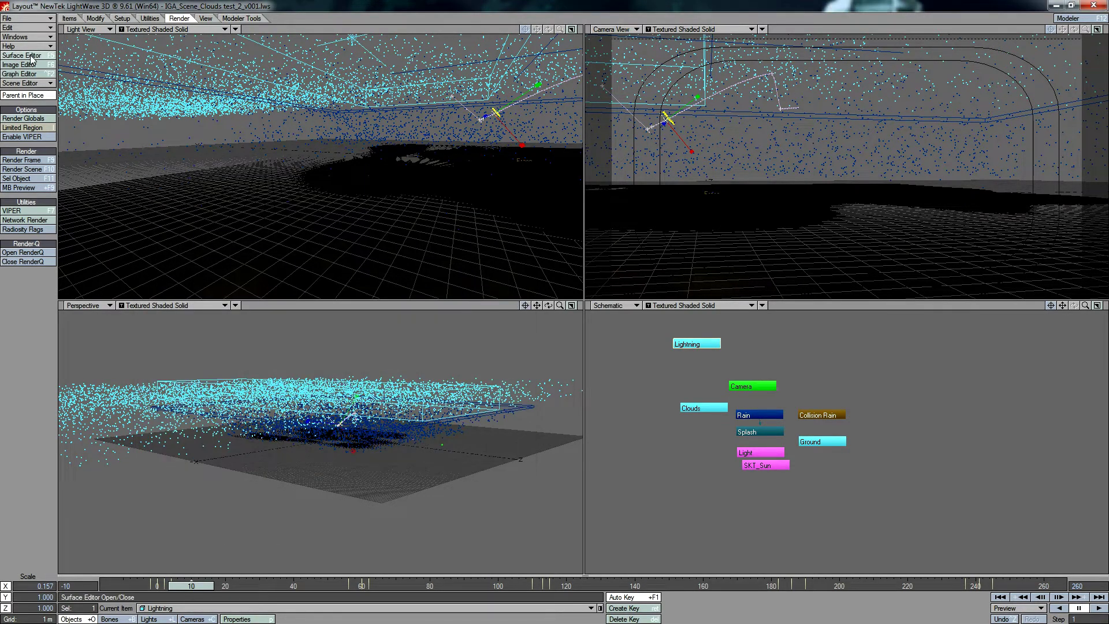
Set all the upper keys of the Lightning surface's transparency envelope to 100%.
key("F5")
left_click(362, 386)
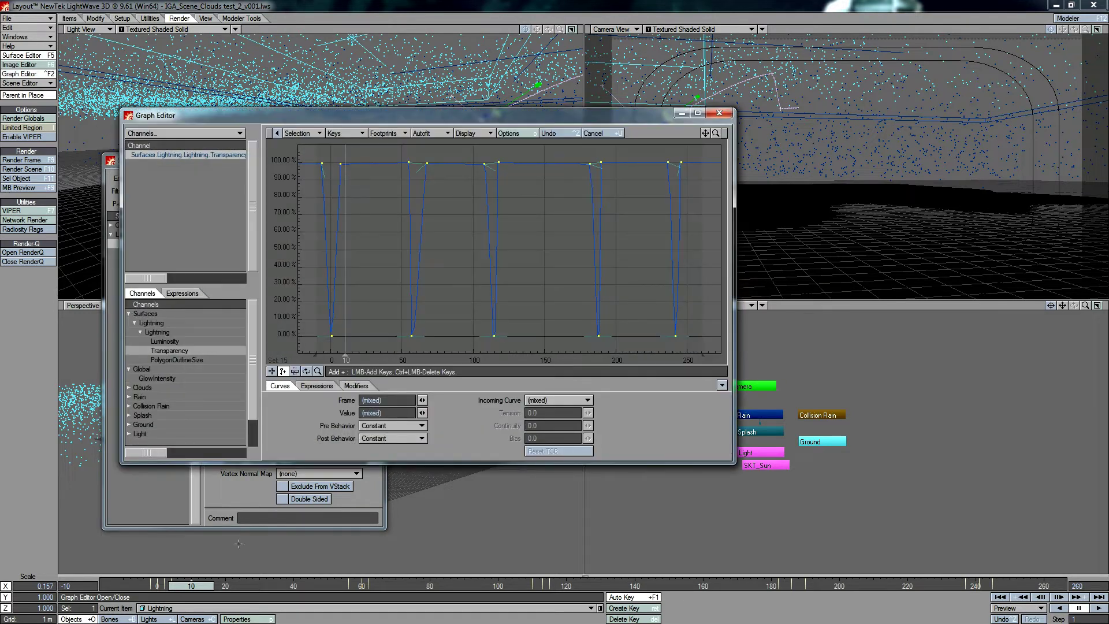
left_click(271, 371)
right_click_drag(308, 149, 693, 183)
left_click(375, 400)
type("100")
key("Return")
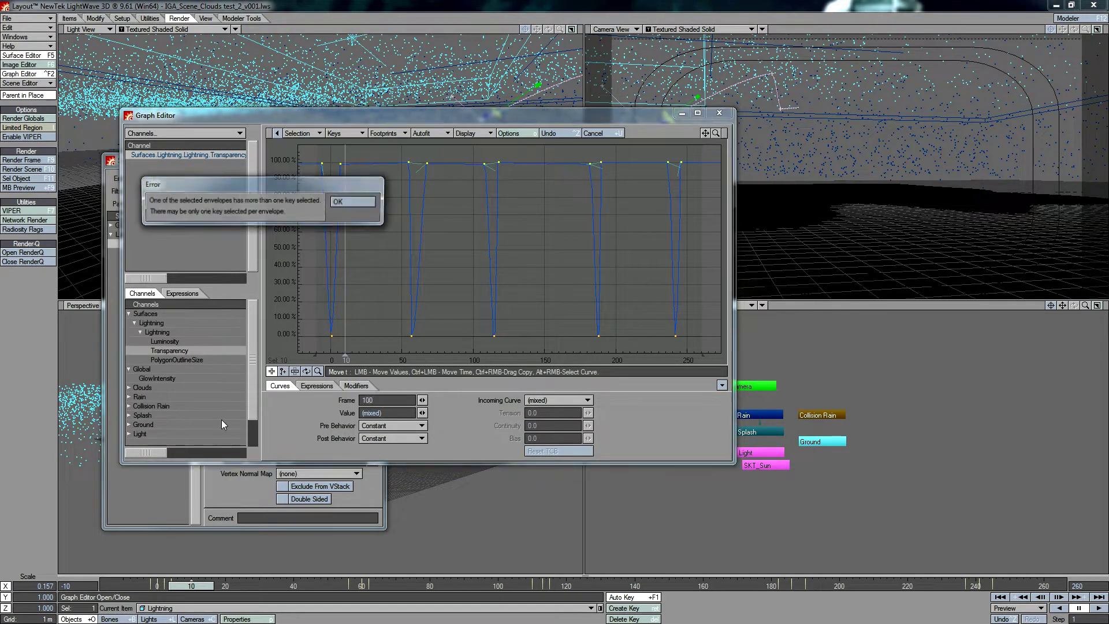
left_click(368, 201)
right_click_drag(330, 152, 355, 182)
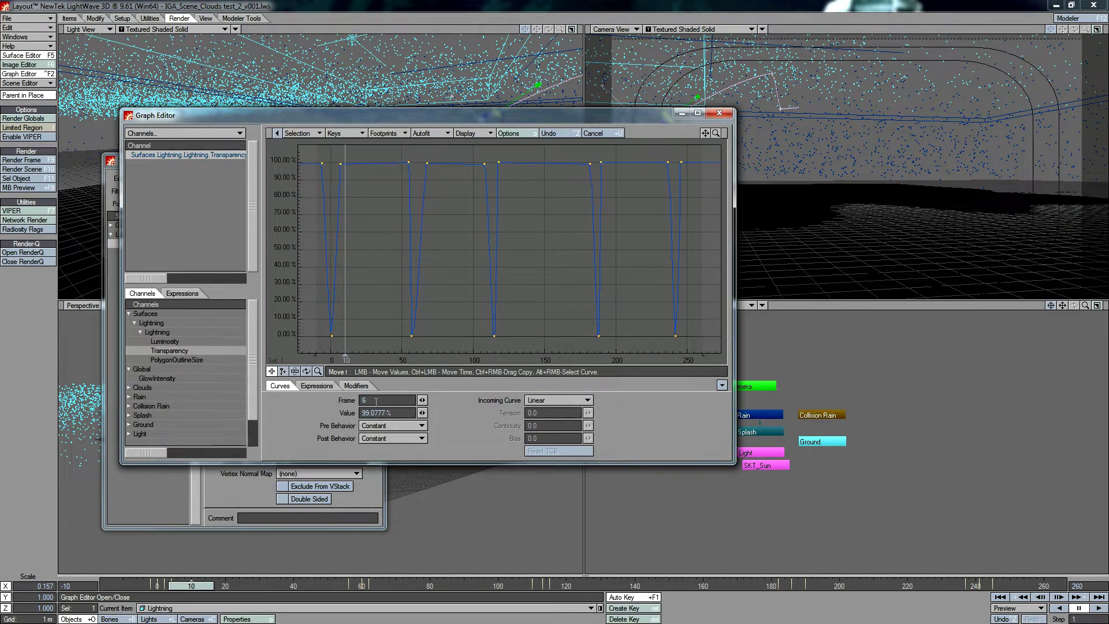
key("ctrl+a")
left_click(720, 114)
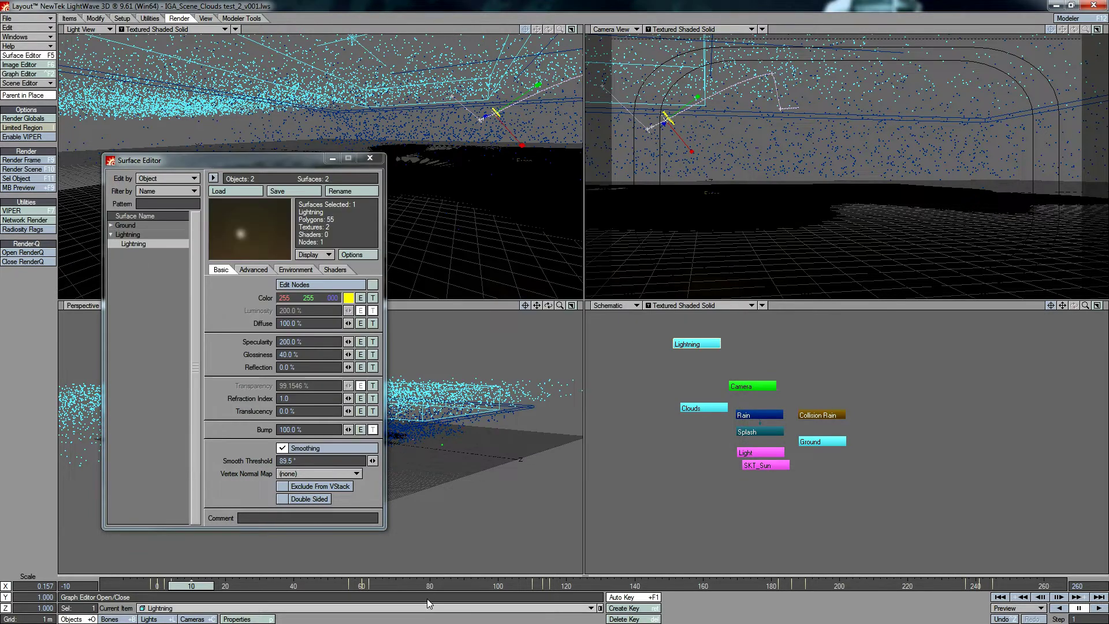
Test-render frame 10 with the adjusted lightning transparency and close the rendered image.
key("F9")
left_click(314, 203)
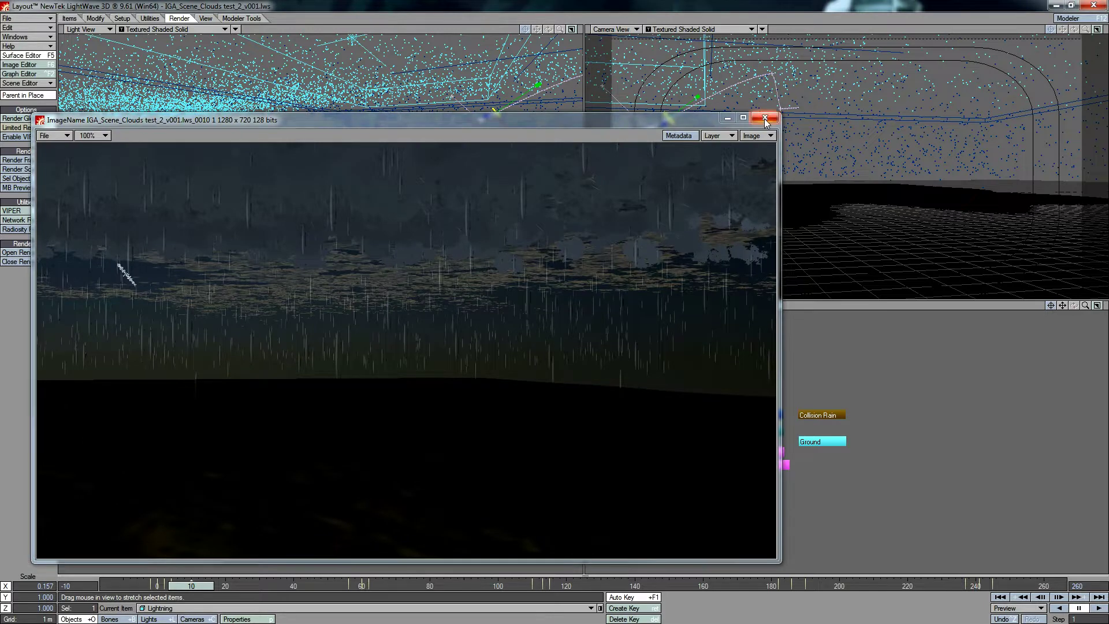
left_click(765, 119)
Raise the upper keys of the lightning transparency envelope to 105.651% and render frame 10 again.
left_click(361, 386)
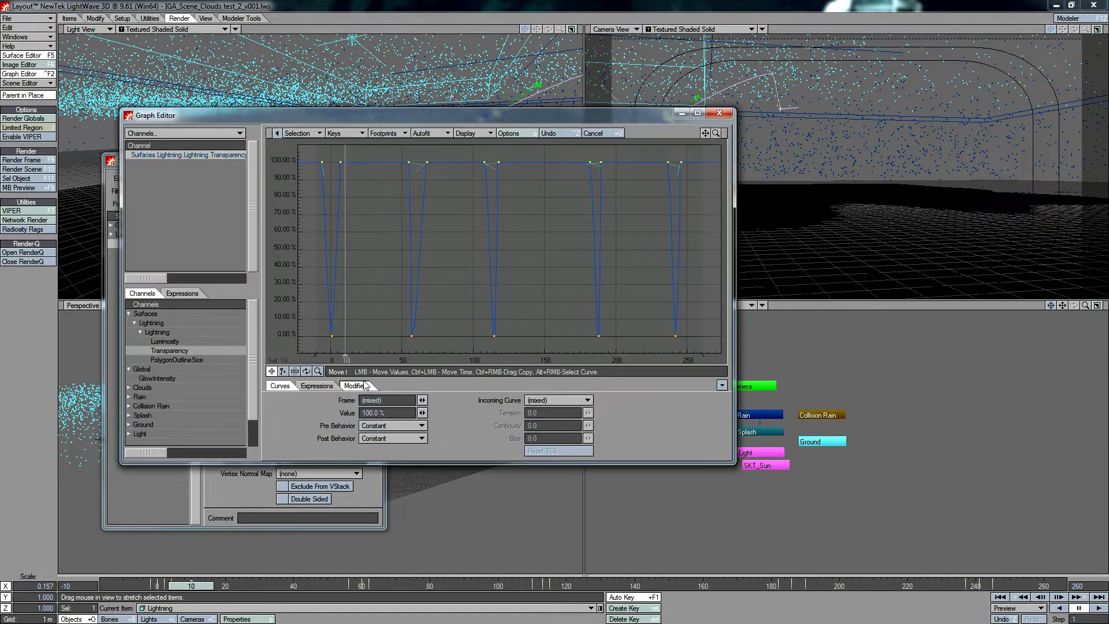
key("F9")
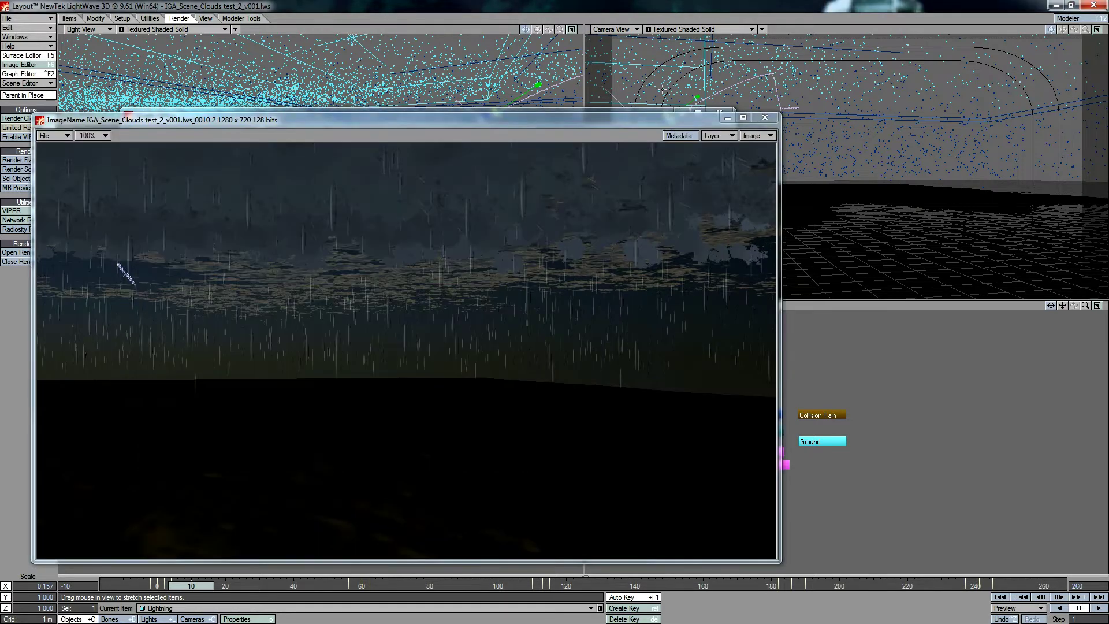
left_click(764, 117)
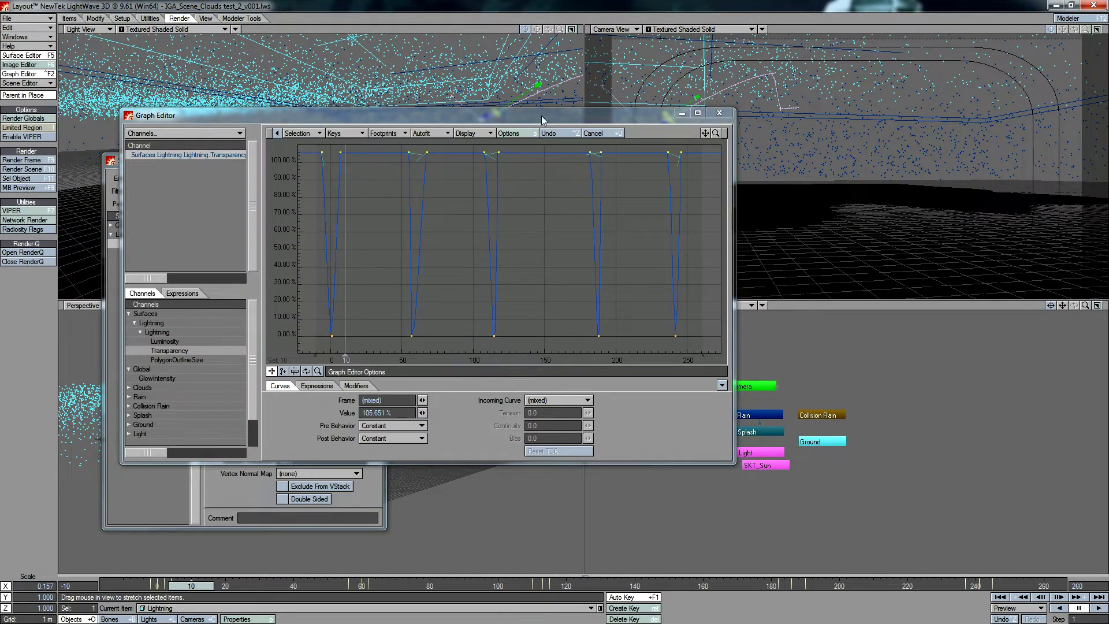
Check the Lightning surface's luminosity envelope and texture, and close the Graph Editor.
left_click_drag(542, 116, 763, 132)
left_click(212, 375)
left_click(361, 312)
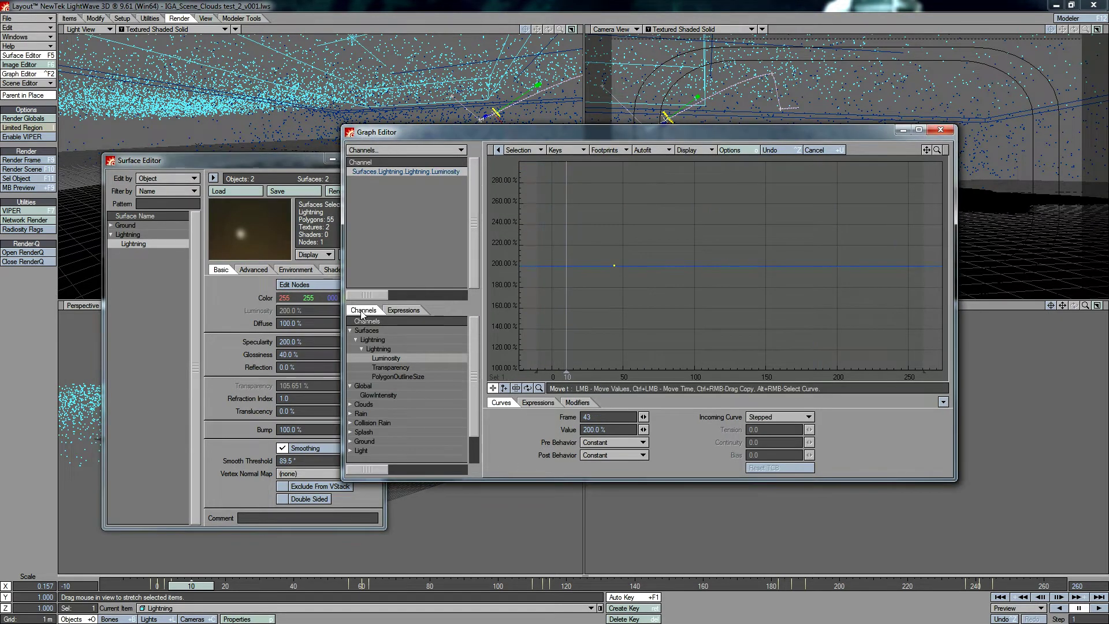
left_click(330, 333)
left_click(373, 311)
left_click(342, 186)
left_click(940, 130)
Key the Lightning object's scale to 0 on all axes at frame 56.
left_click_drag(193, 587, 348, 587)
key("t")
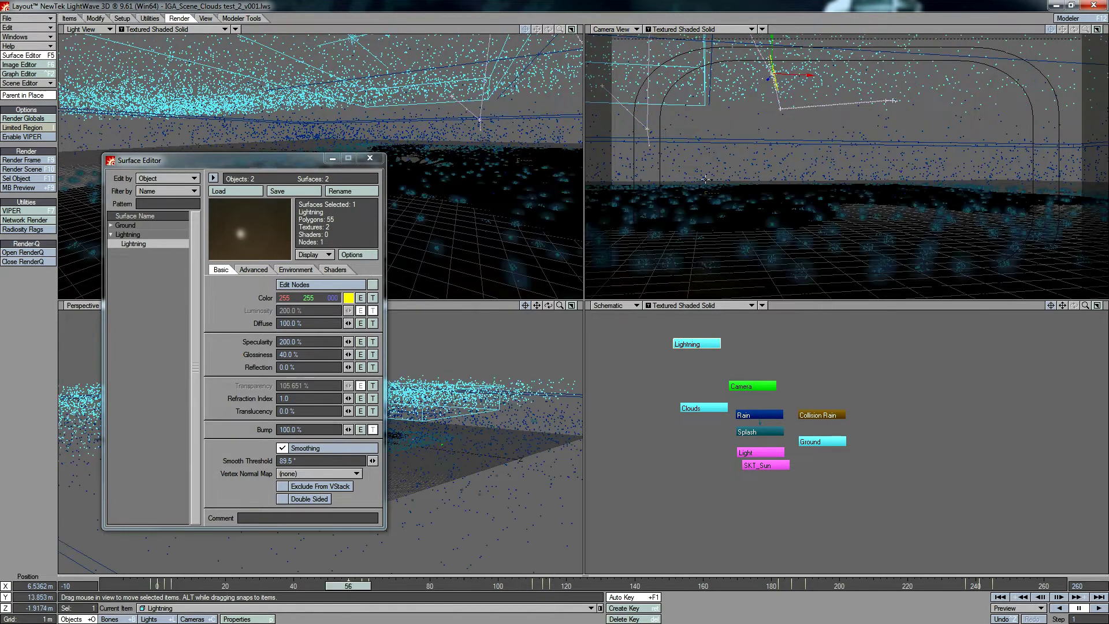
key("h")
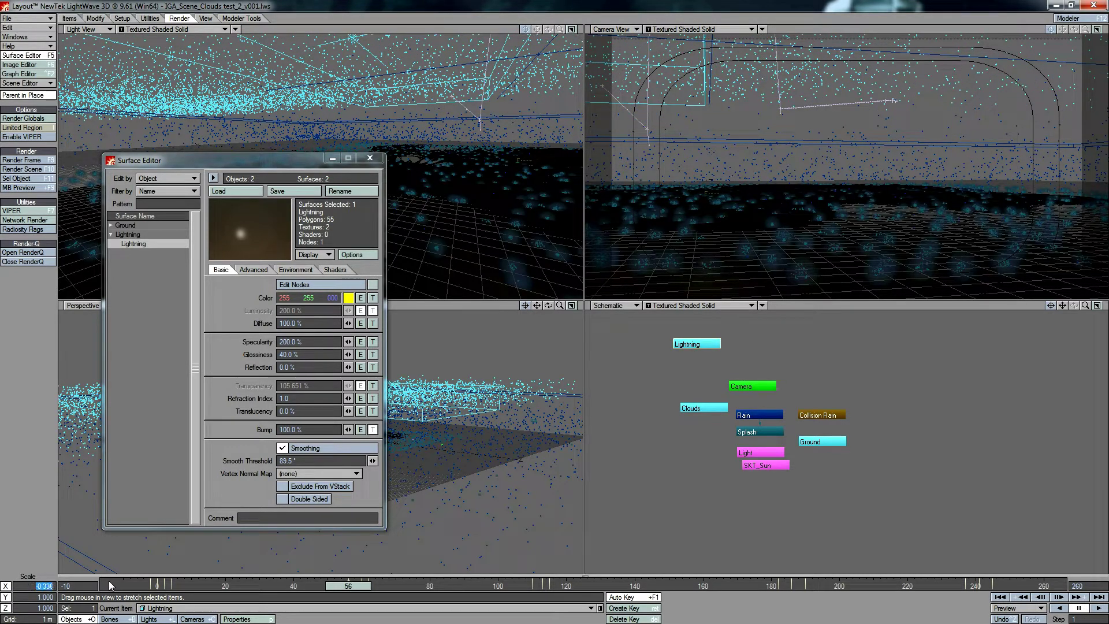
key("Return")
key("Return")
key("Return")
Key the Lightning object's X, Y and Z scale to 0 at frame 4.
left_click(171, 585)
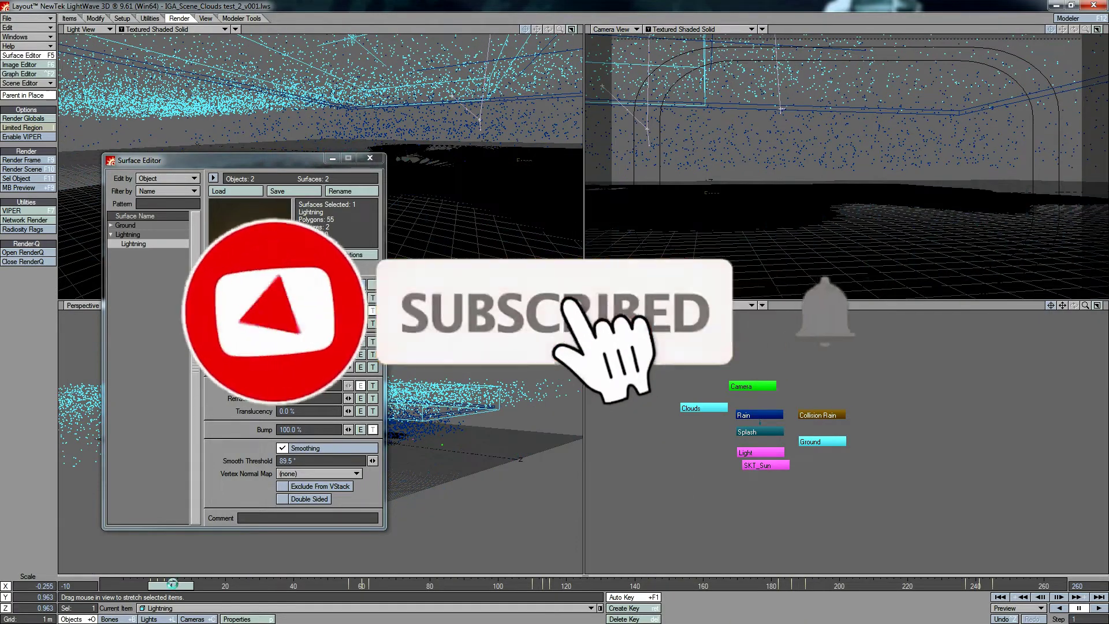
key("Return")
key("Return")
type("n0")
key("Return")
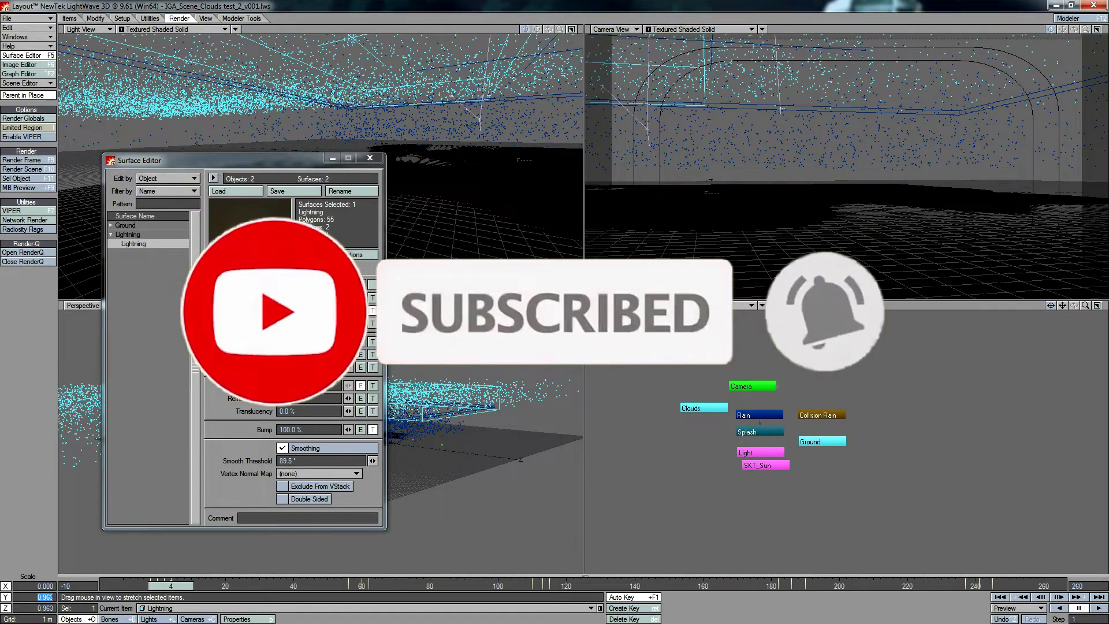
type("0")
key("Return")
type("0")
key("Return")
mouse_move(172, 586)
left_mouse_down()
mouse_move(245, 585)
mouse_move(171, 586)
left_mouse_up()
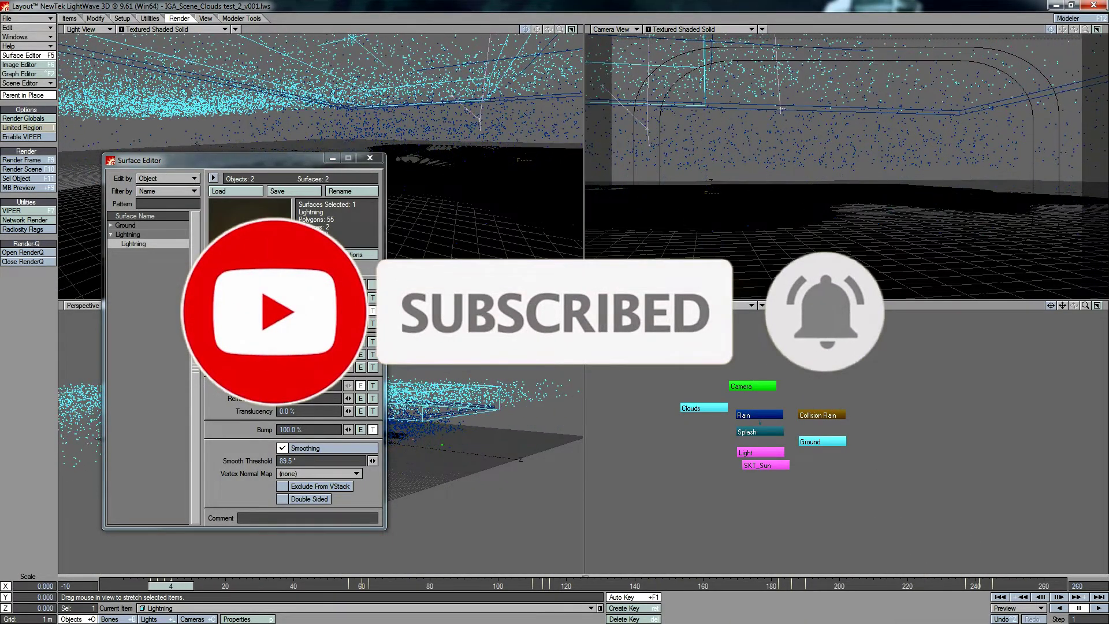
Inspect the lightning scaling in the Light and Camera views and move the Surface Editor aside.
left_click(571, 30)
left_click(1097, 29)
left_click_drag(299, 163, 656, 145)
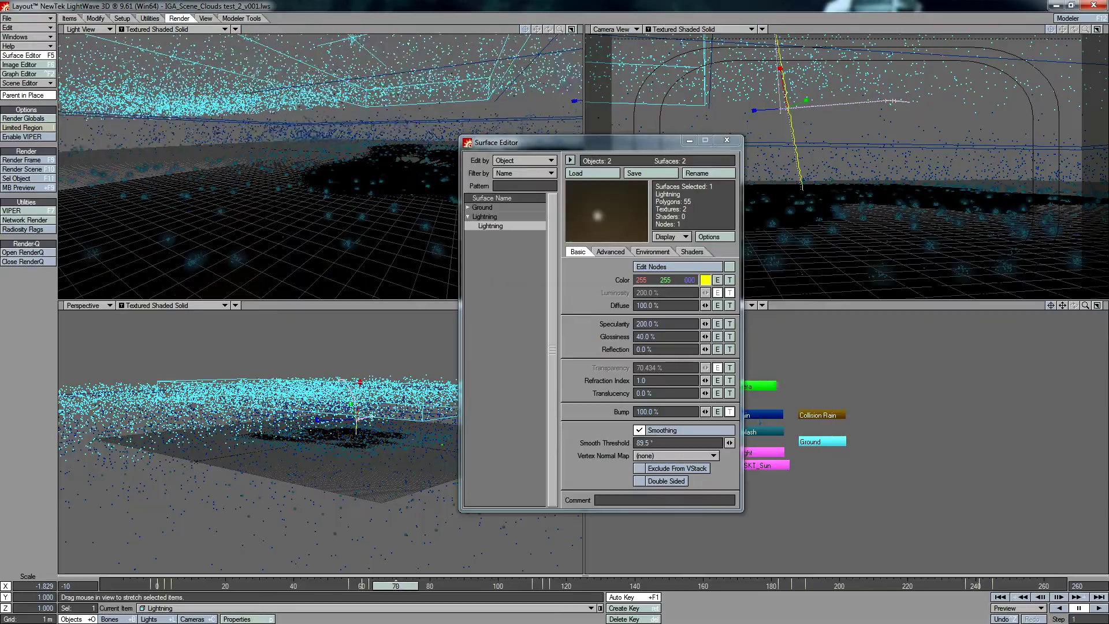
left_click(173, 585)
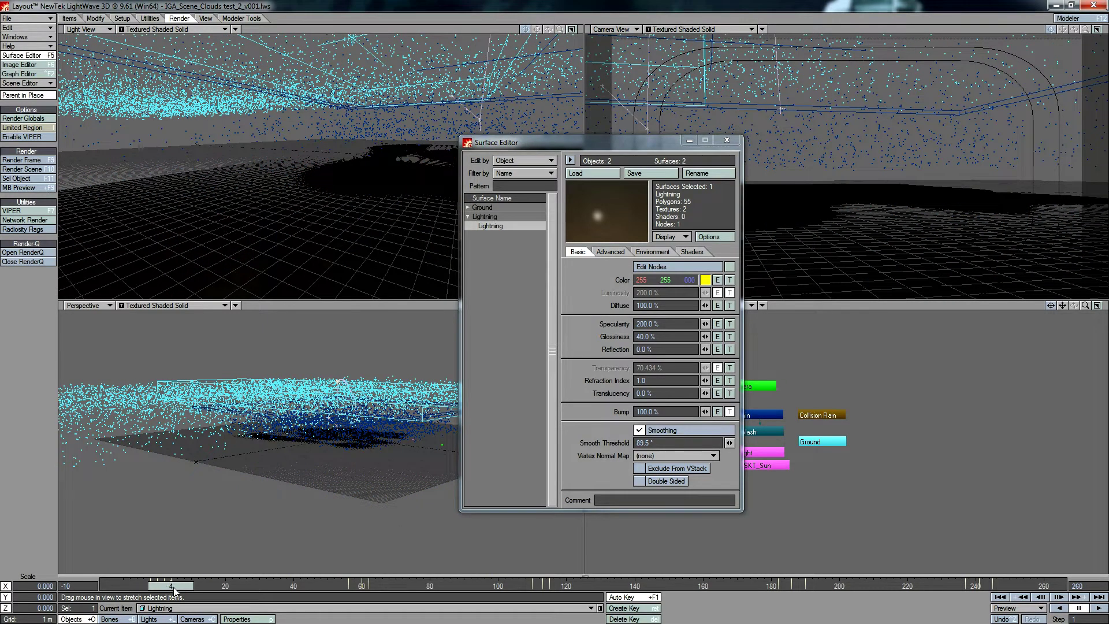
Key the Lightning object's scale to 0 at frame 62.
left_click_drag(172, 585, 369, 585)
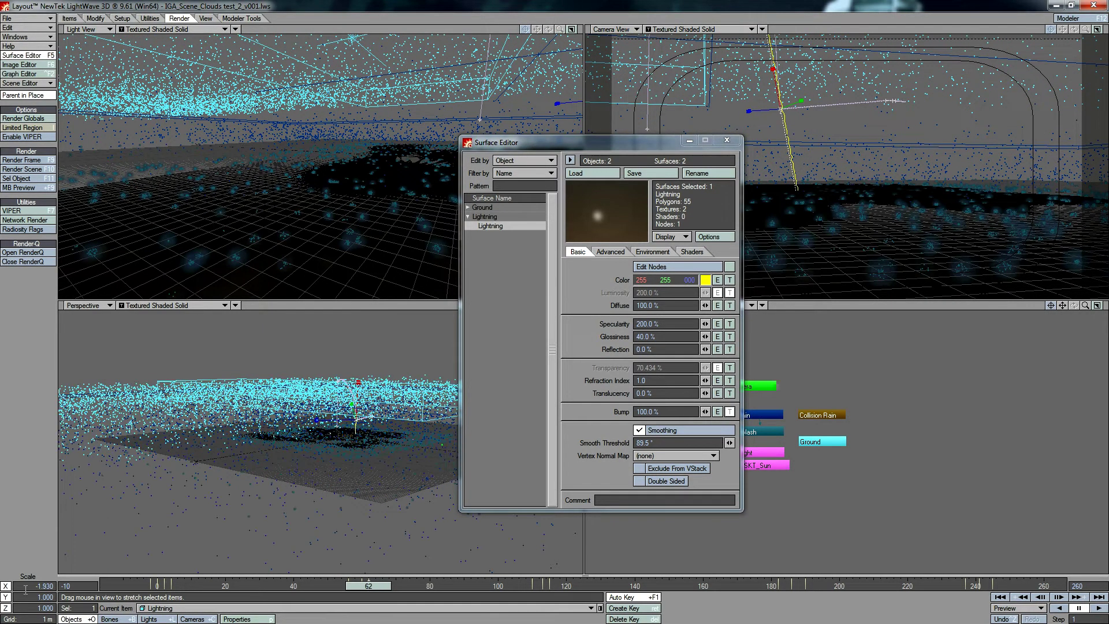
type("0")
key("Return")
Key the Lightning object's scale to 0 on all axes at frames 110 and 115.
left_click(532, 585)
left_click_drag(36, 586, 74, 588)
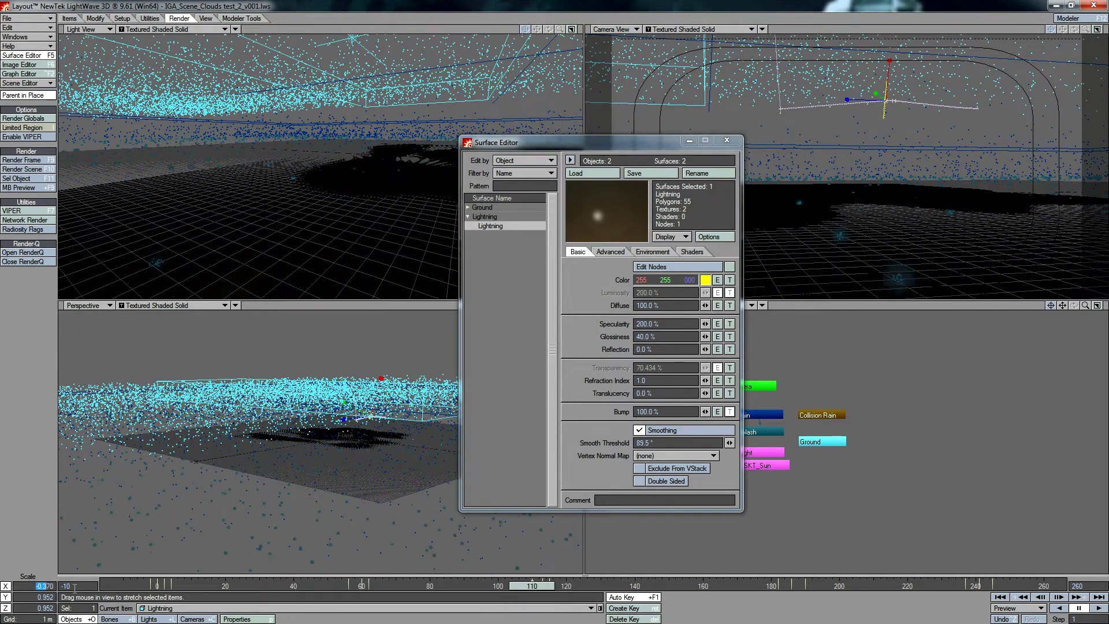
left_click_drag(532, 586, 549, 585)
key("Return")
type("0")
key("Escape")
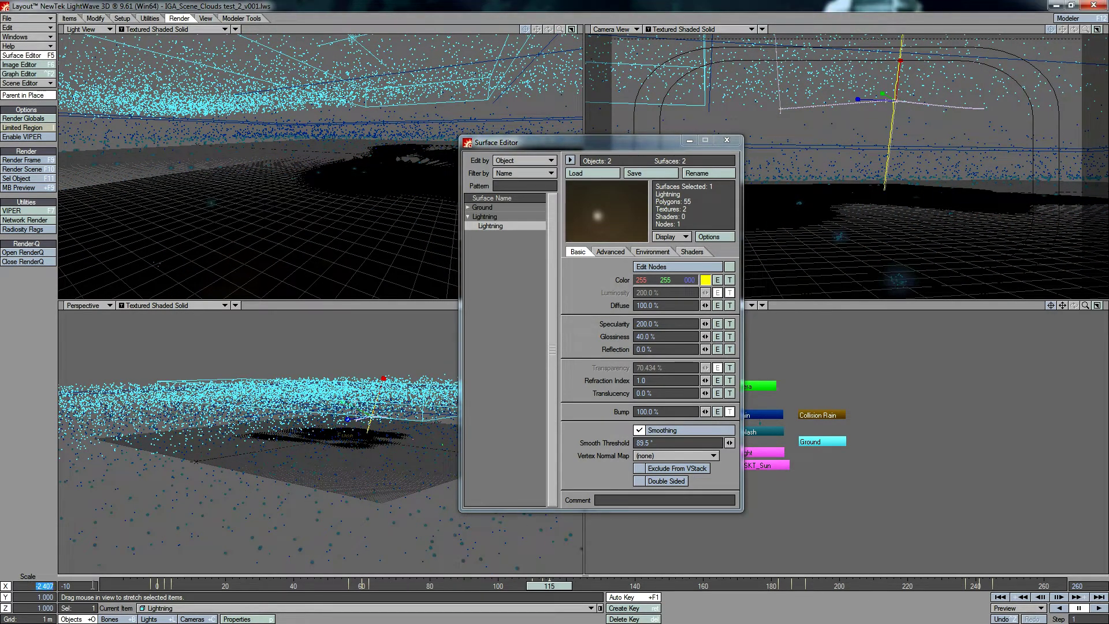
type("0")
key("Tab")
type("0")
key("Tab")
Key the Lightning object's X, Y and Z scale to 0 at frames 182, 237 and 245.
left_click_drag(549, 586, 778, 586)
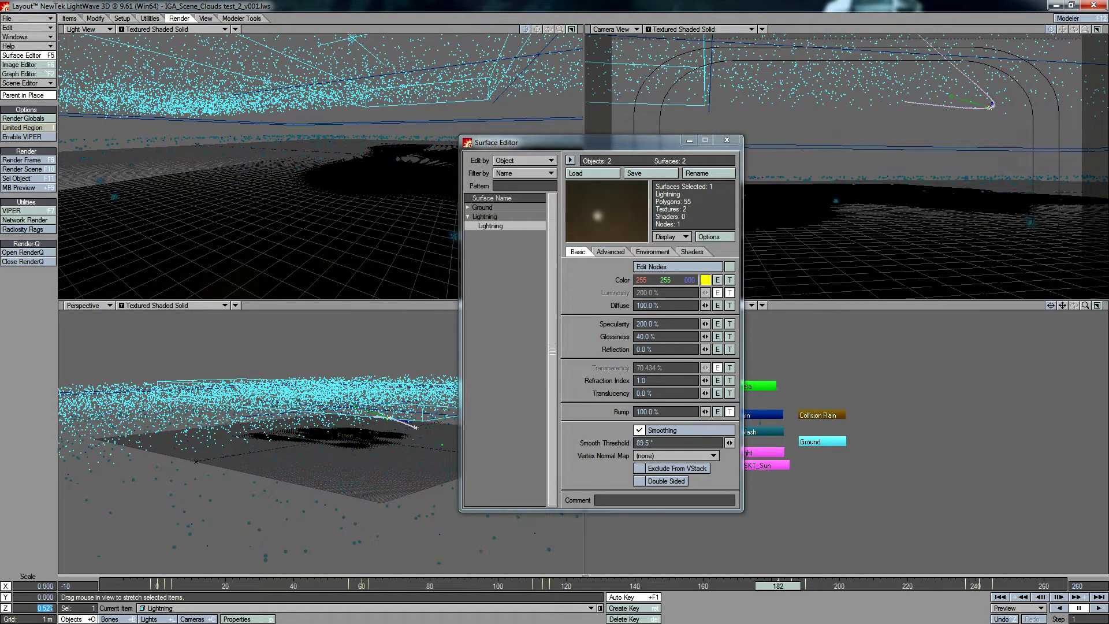
left_click(961, 588)
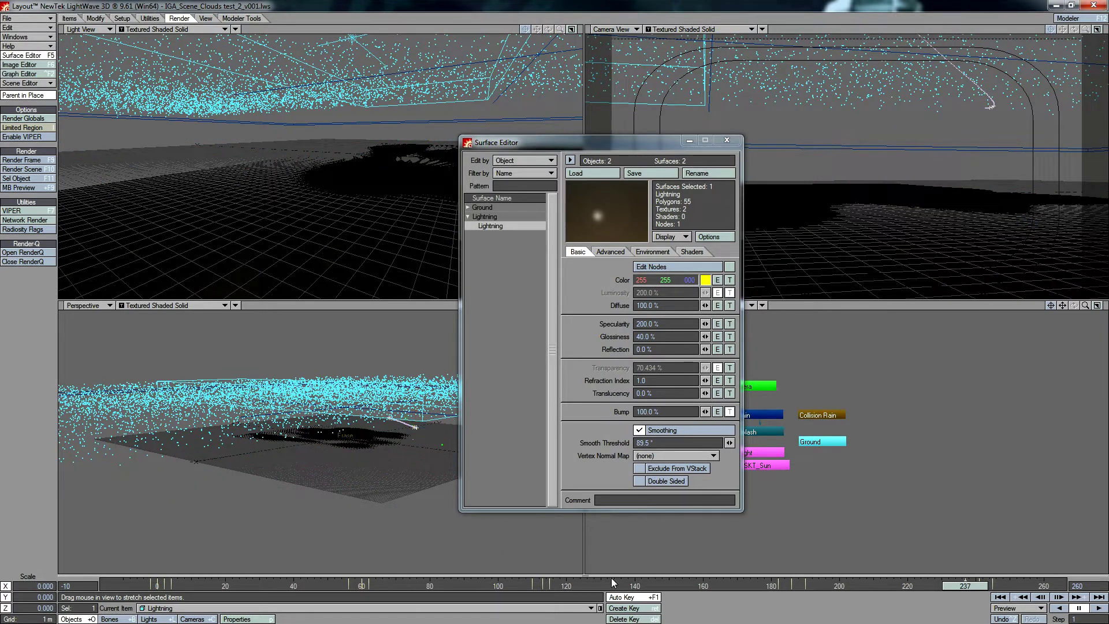
left_click(994, 586)
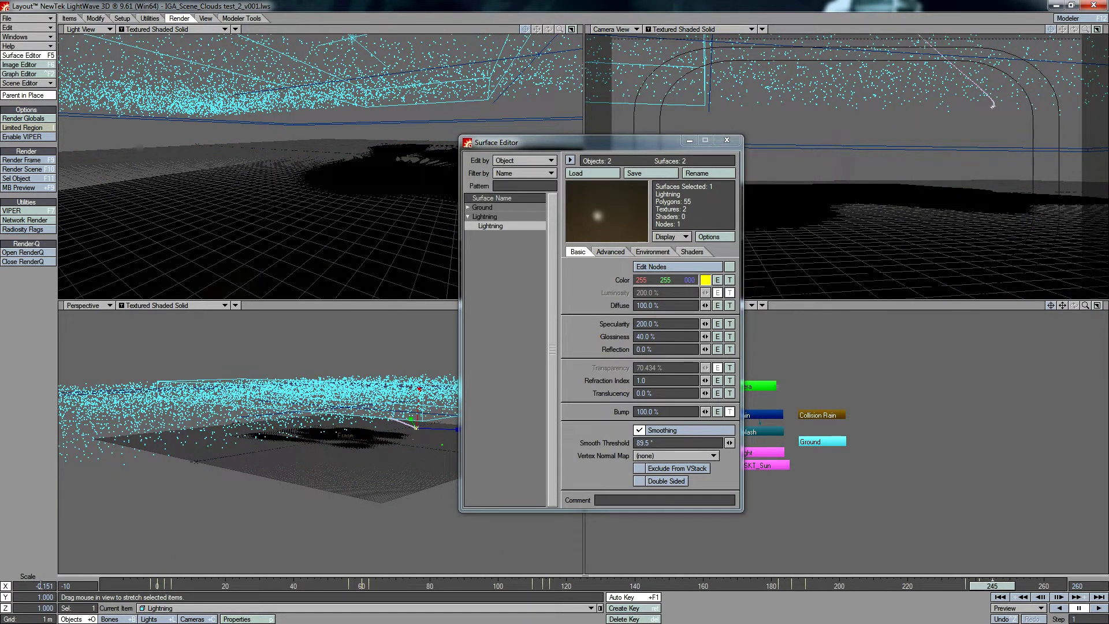
Key the Lightning object's Y position to 32.0572 m at frames 62 and 110.
left_click(172, 588)
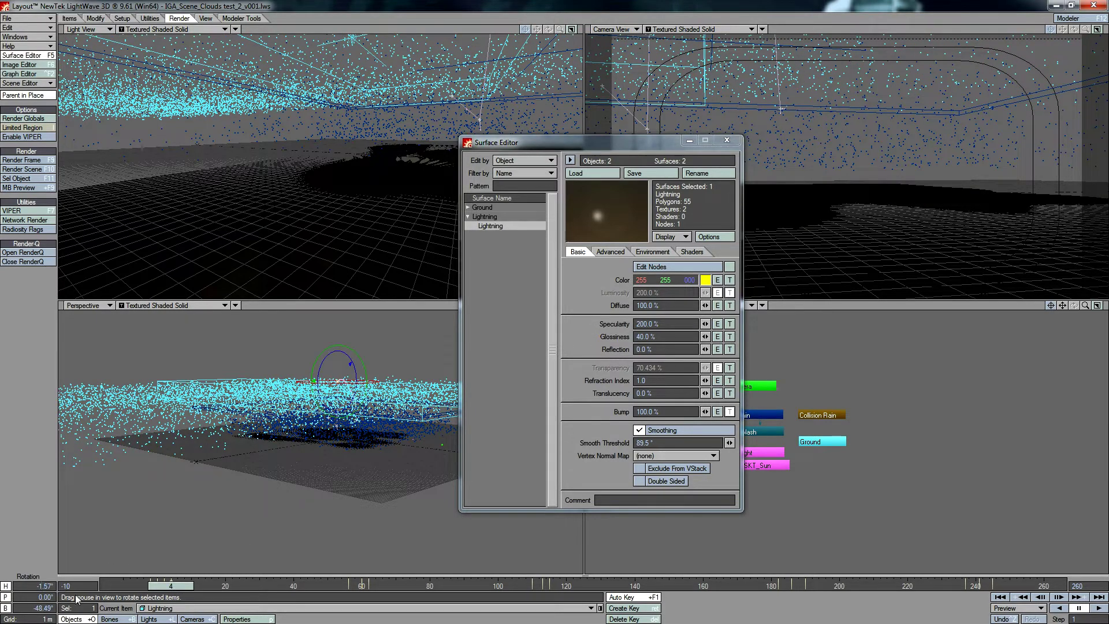
key("t")
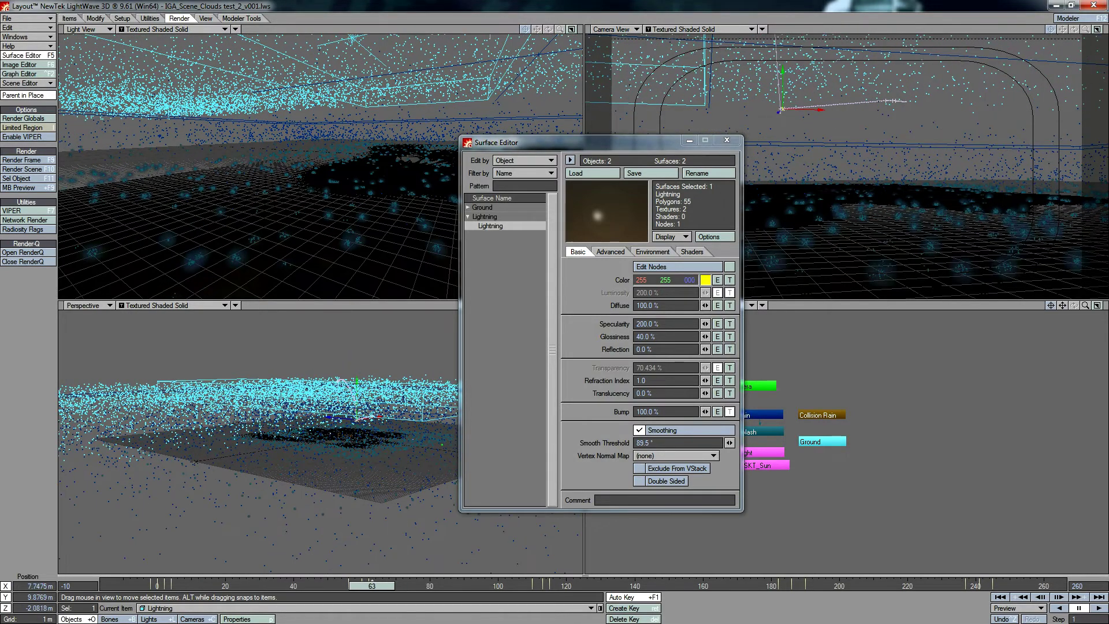
key("Tab")
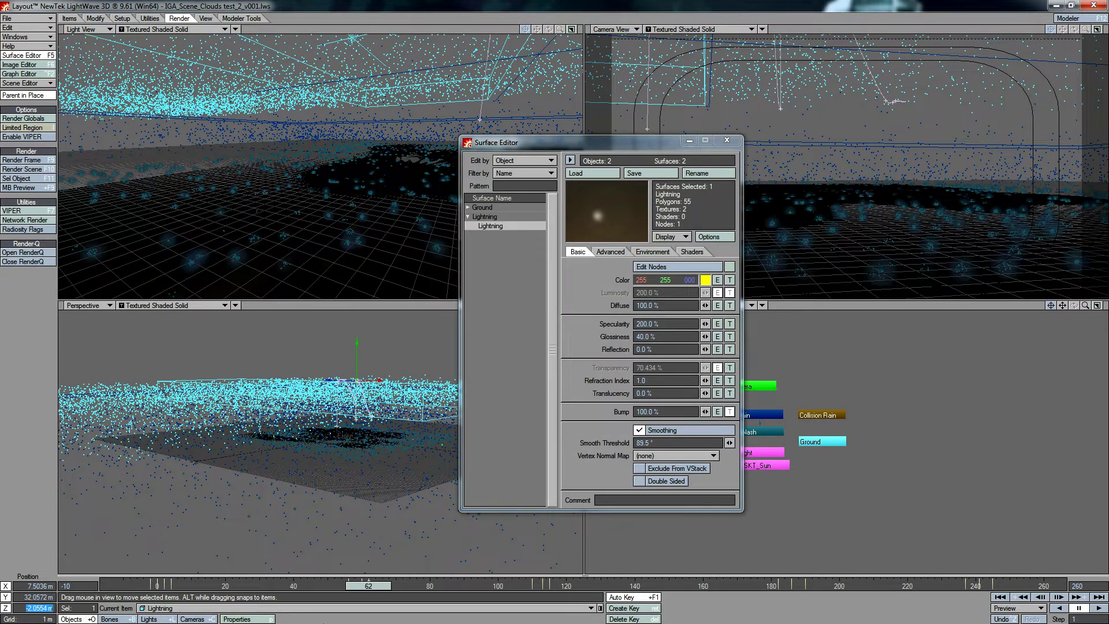
left_click(534, 589)
type("32.0572 m")
key("Tab")
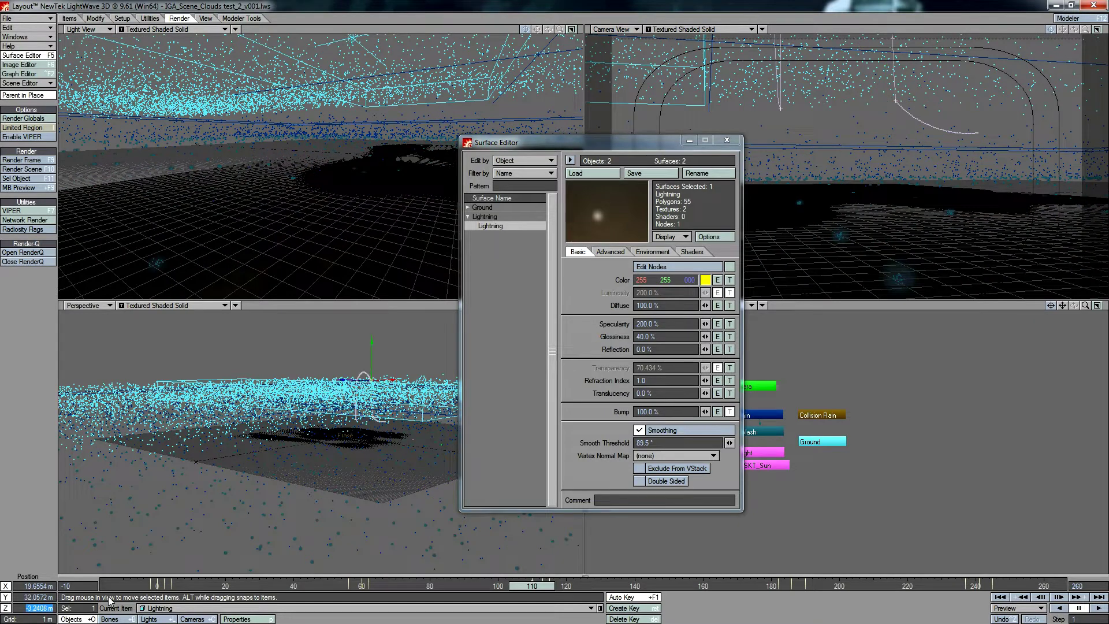
Key the Lightning object's Y position to 32.0572 m at frame 115 and lower it to about 11.9 m at frame 113.
left_click(551, 589)
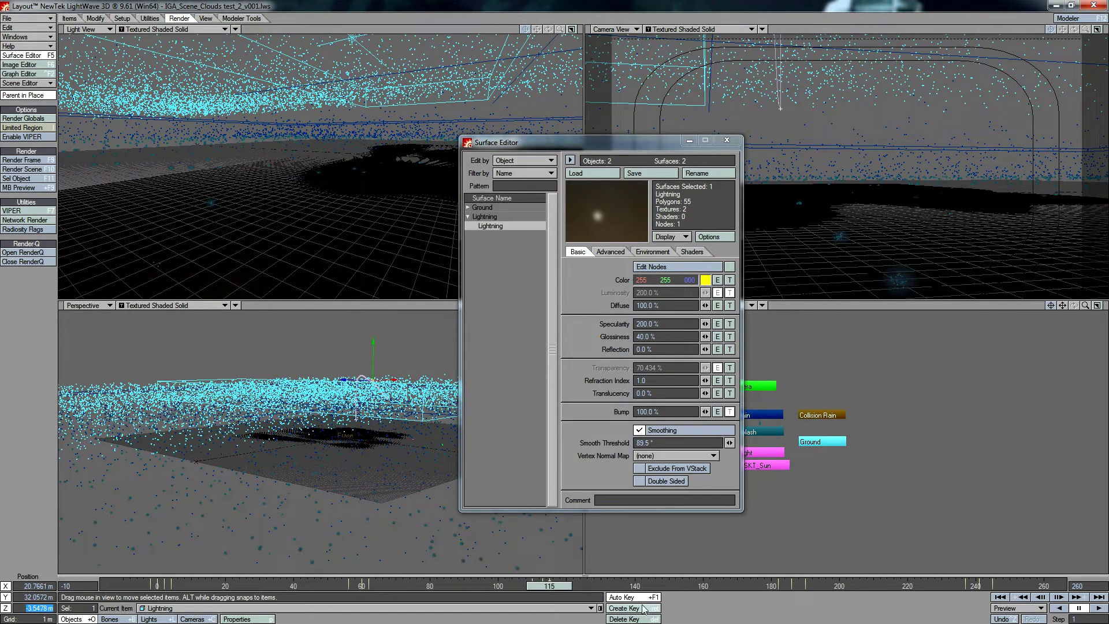
left_click_drag(548, 589, 543, 588)
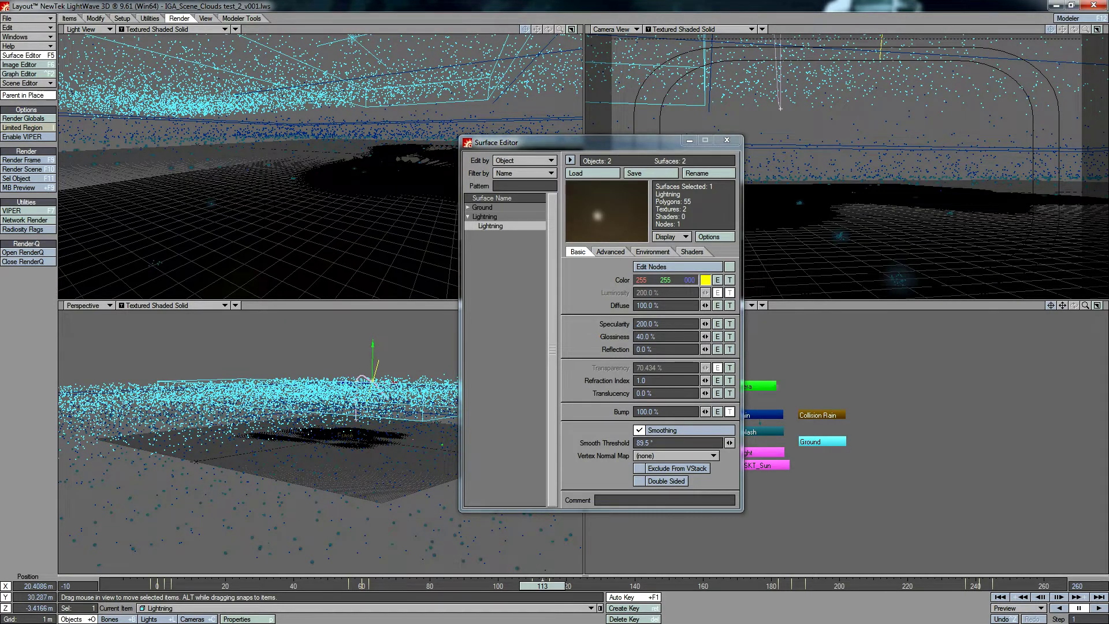
left_click_drag(372, 346, 373, 377)
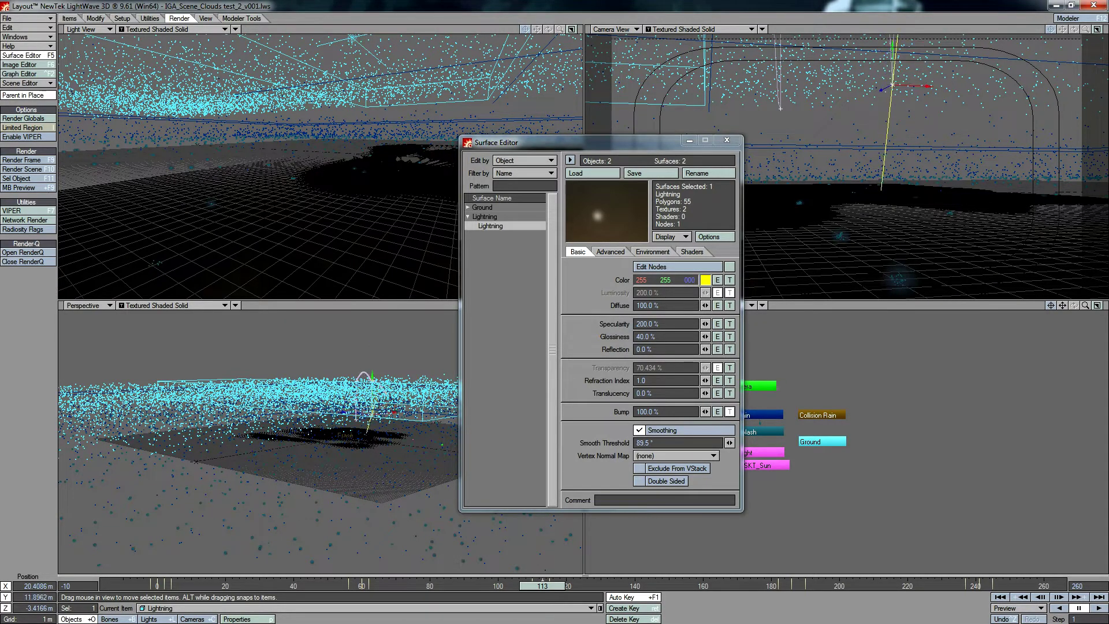
right_click_drag(369, 418, 374, 340)
Key the Lightning object's Y position at frame 182 and lower the bolt to about 11.76 m at frame 186.
left_click(779, 586)
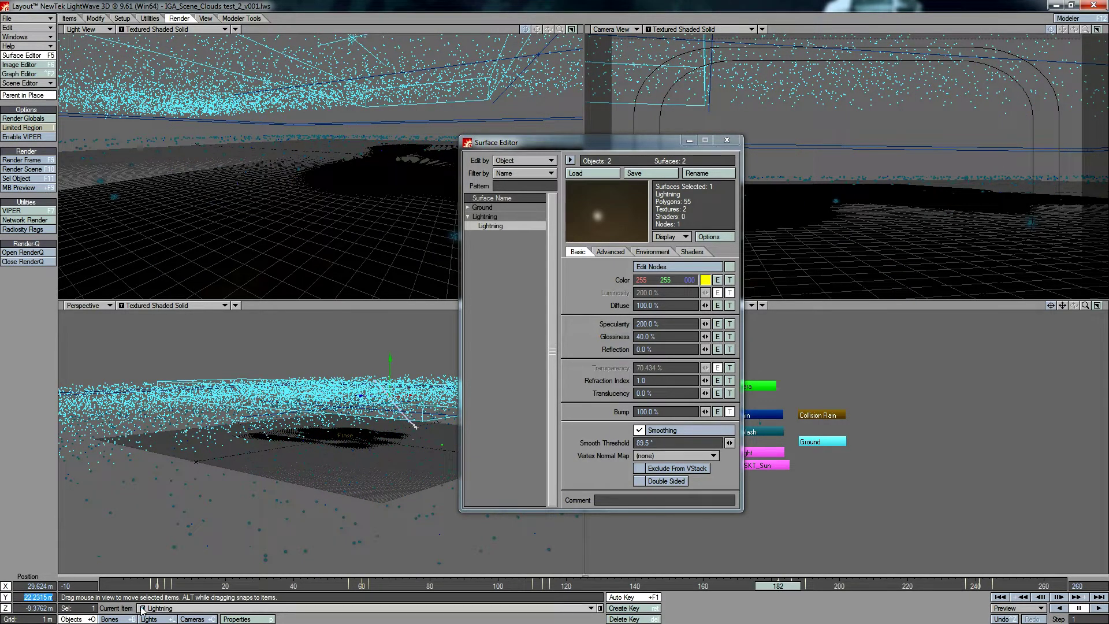
left_click_drag(772, 591, 786, 586)
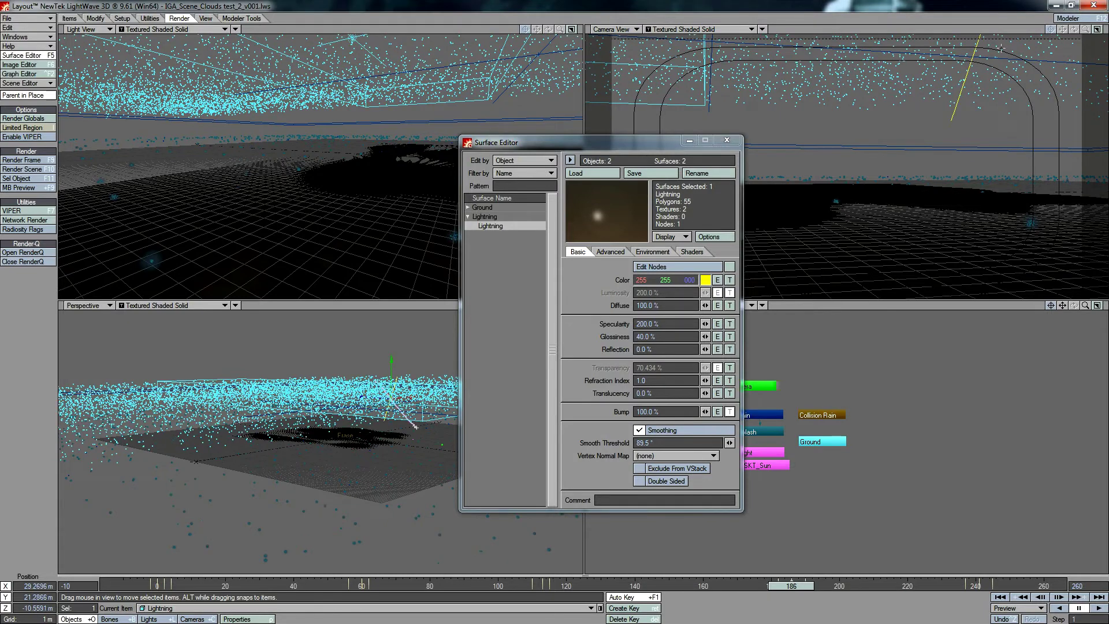
left_click_drag(391, 360, 391, 377)
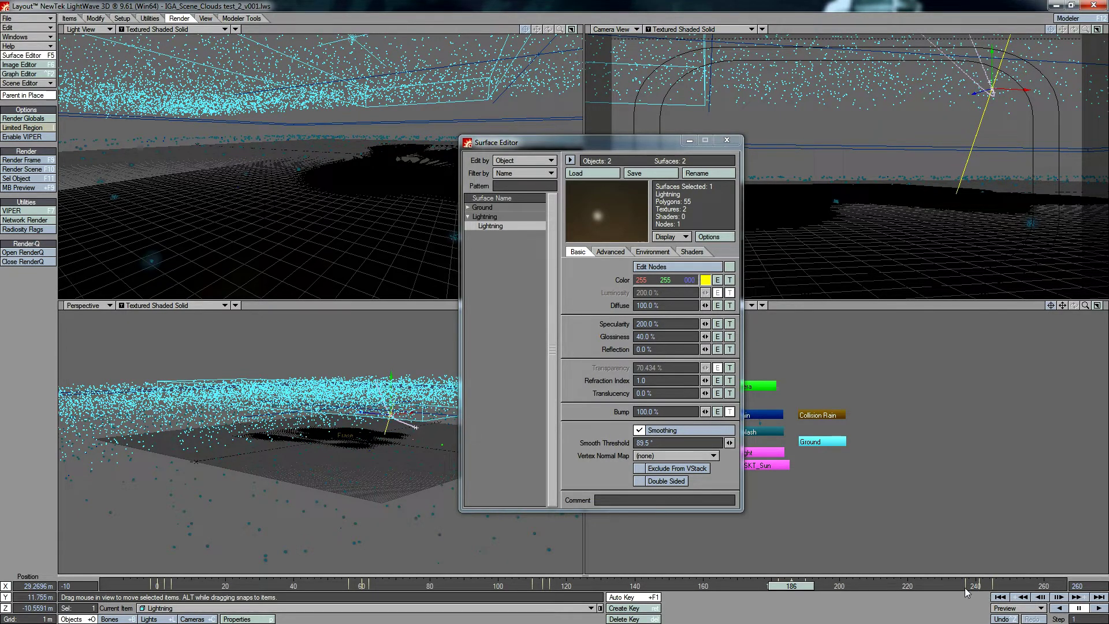
Key the Lightning object's Y position to 32.0572 m at frame 190.
left_click_drag(812, 588, 826, 587)
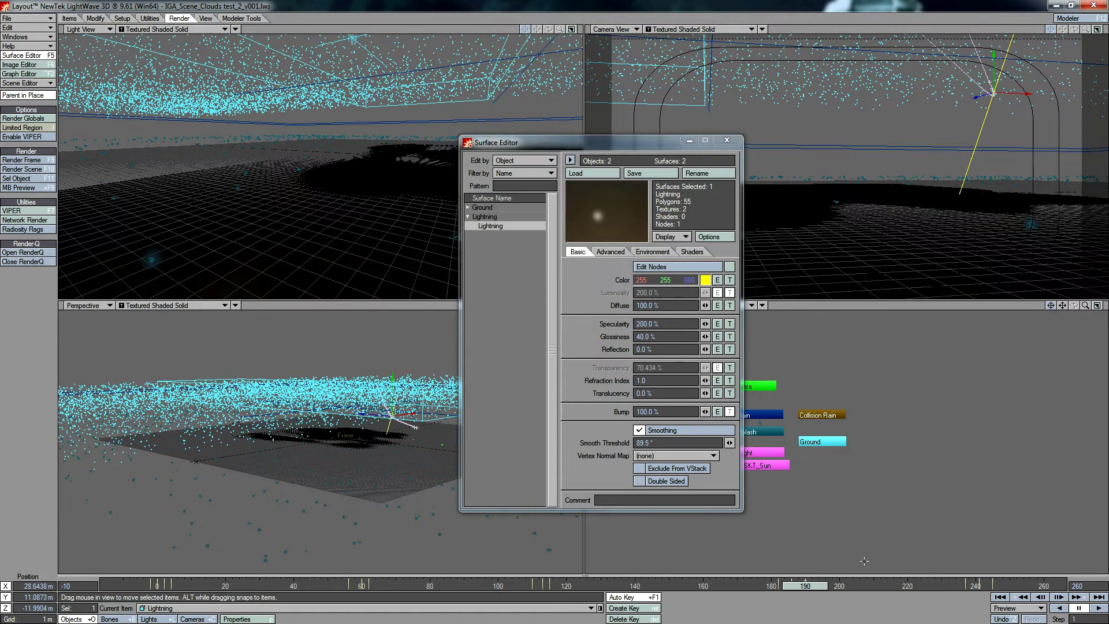
left_click_drag(22, 597, 107, 602)
type("32.0572 m")
key("Tab")
left_click(112, 539)
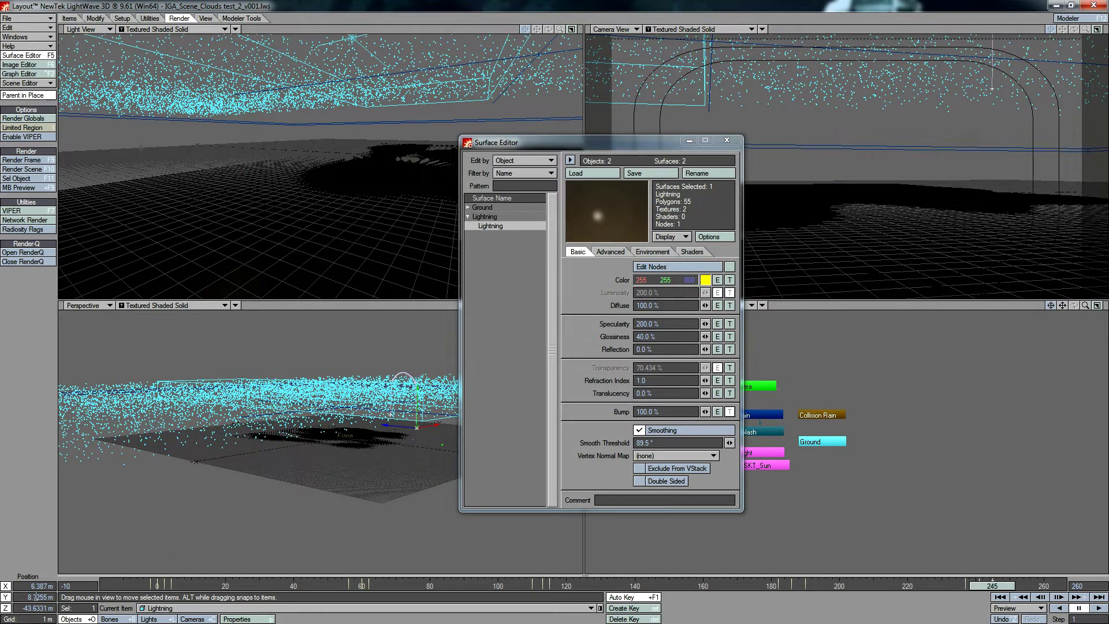
Review the Lightning object's rotation and scale around frames 113 to 115, at frame 186 and towards the end of the timeline.
key("y")
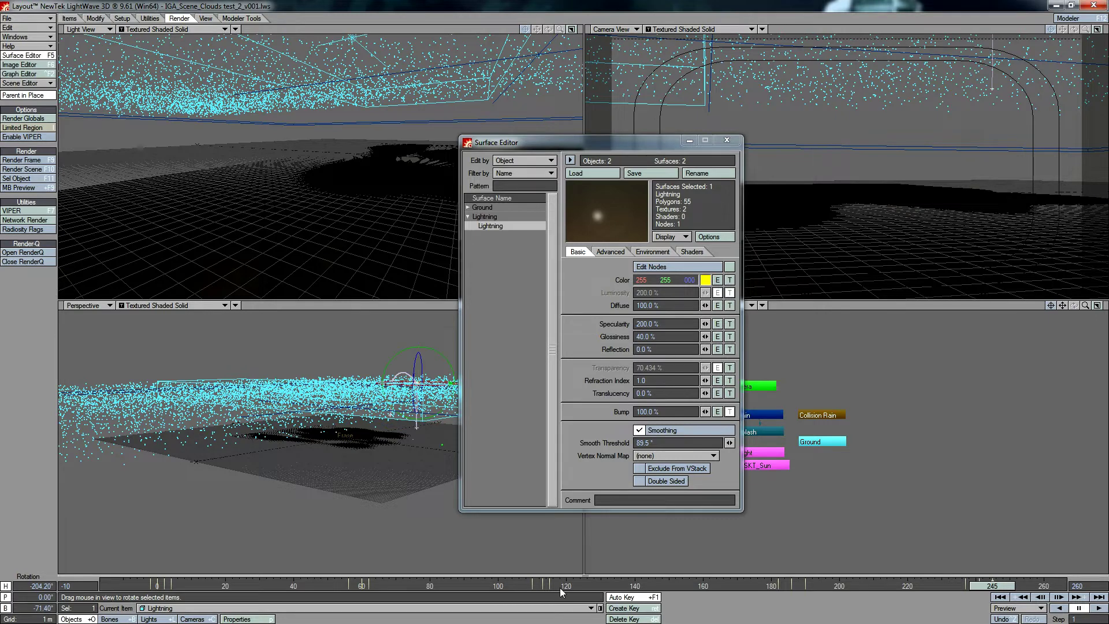
left_click_drag(546, 589, 556, 589)
key("h")
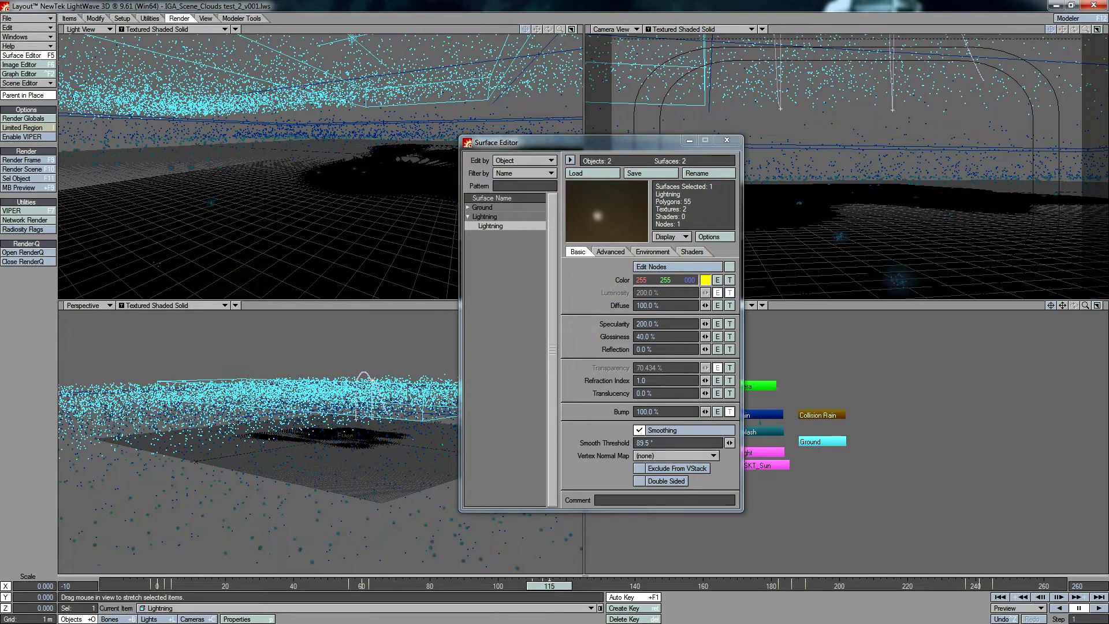
left_click_drag(564, 589, 562, 589)
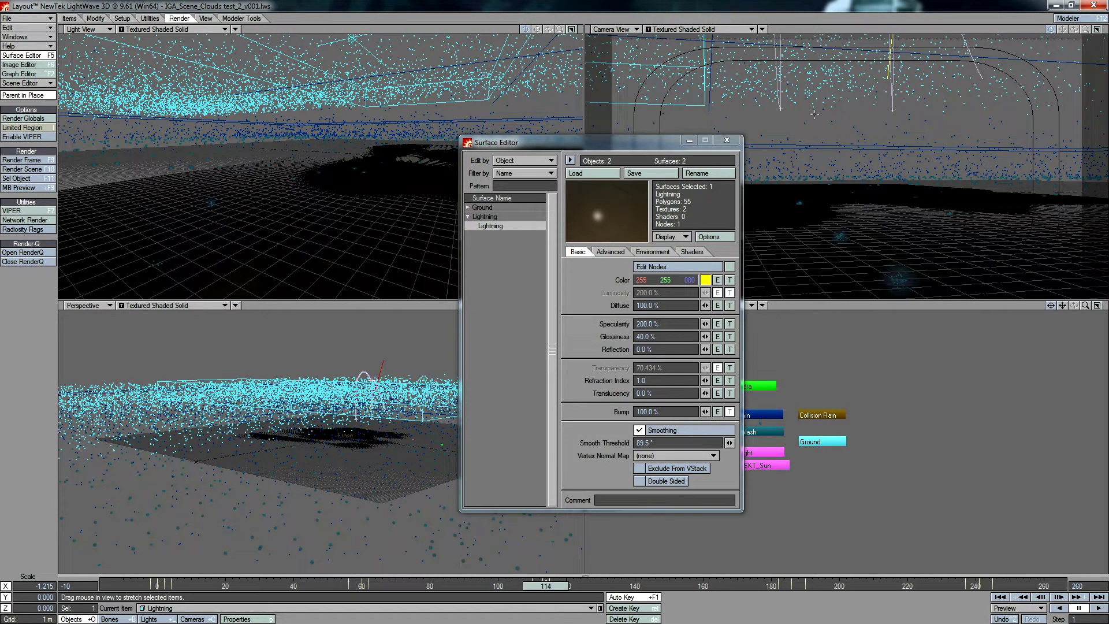
left_click_drag(541, 589, 537, 588)
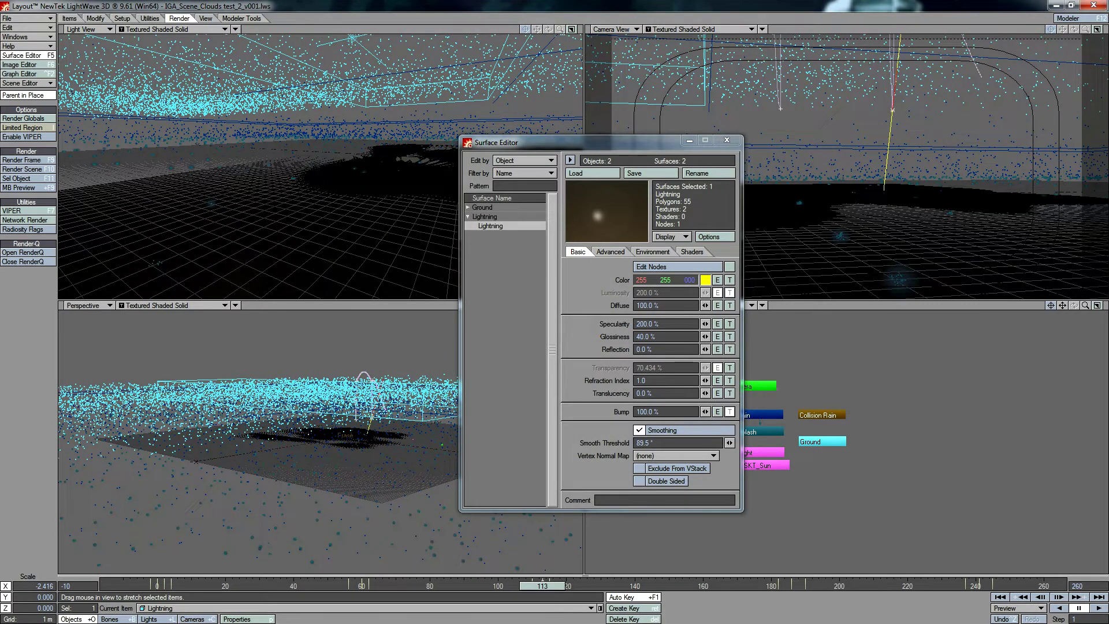
key("y")
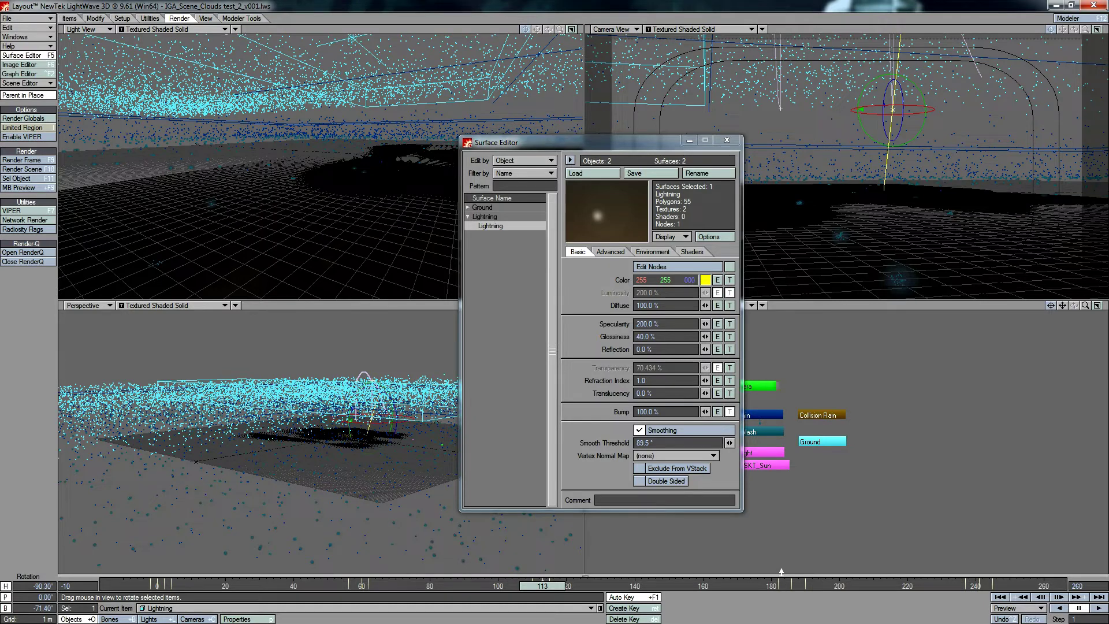
left_click(795, 587)
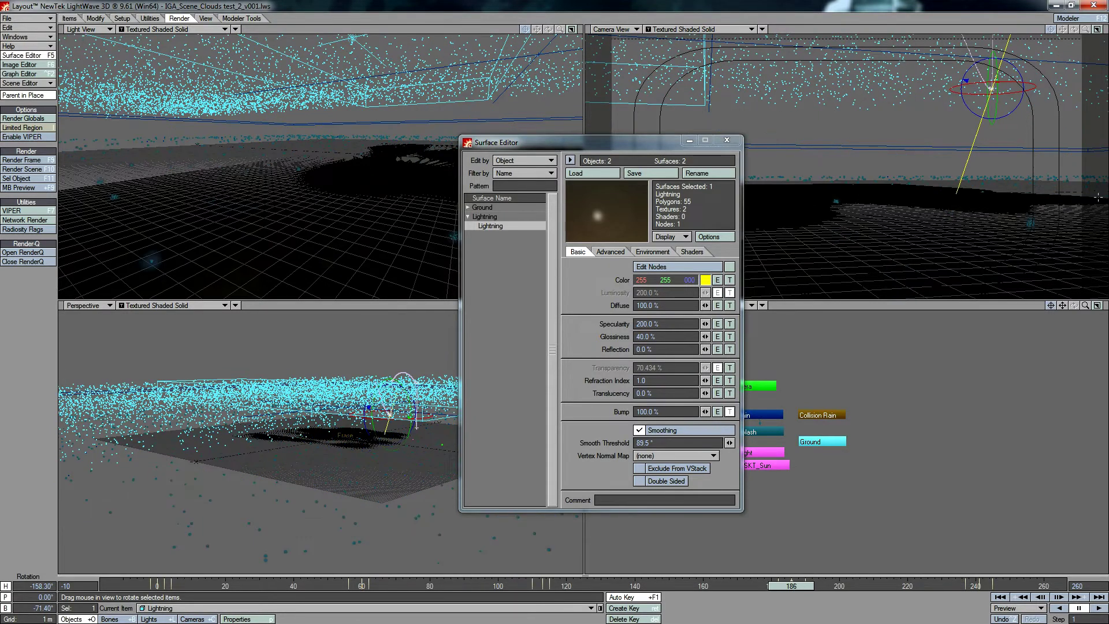
key("h")
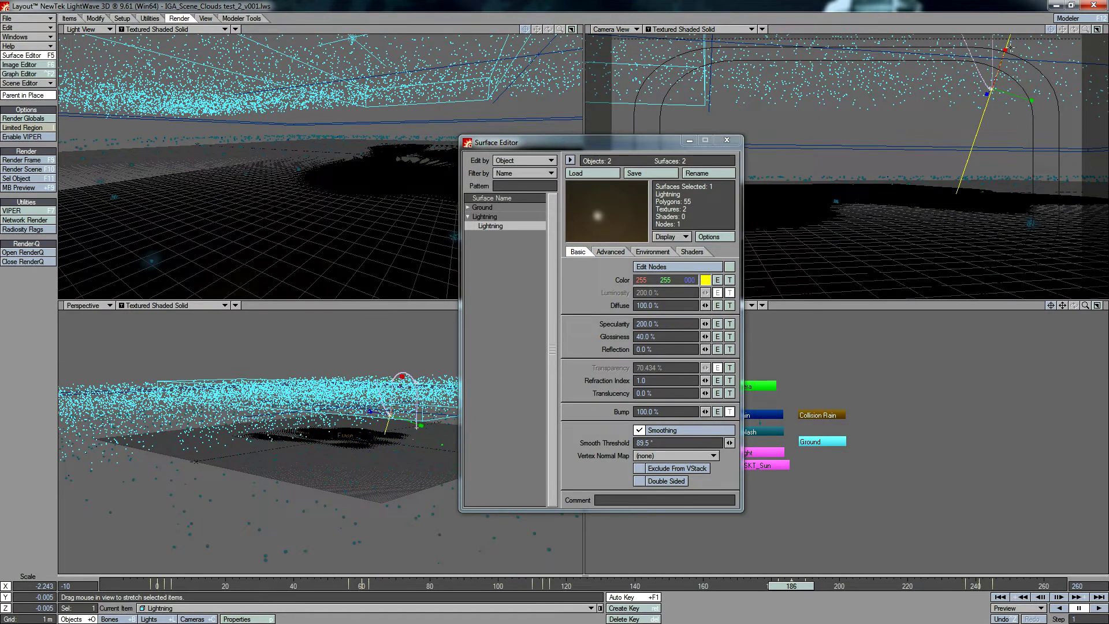
left_click(979, 587)
left_click_drag(997, 589, 1047, 589)
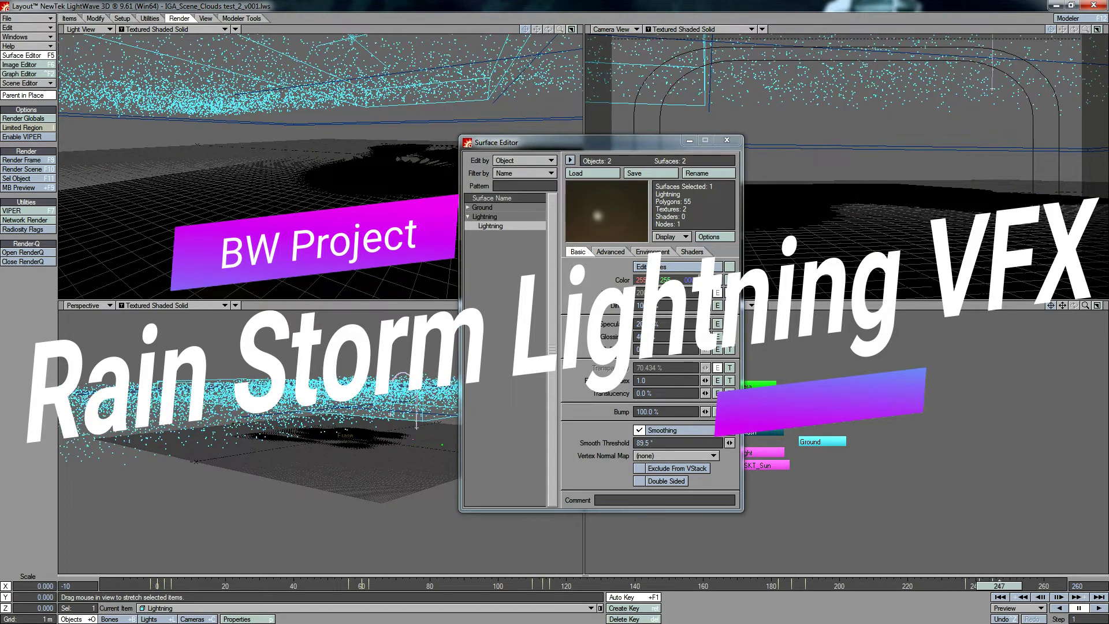
Check the AVI output settings in Render Globals and render the whole scene sequence with the render display turned off.
left_click(726, 140)
left_click(28, 119)
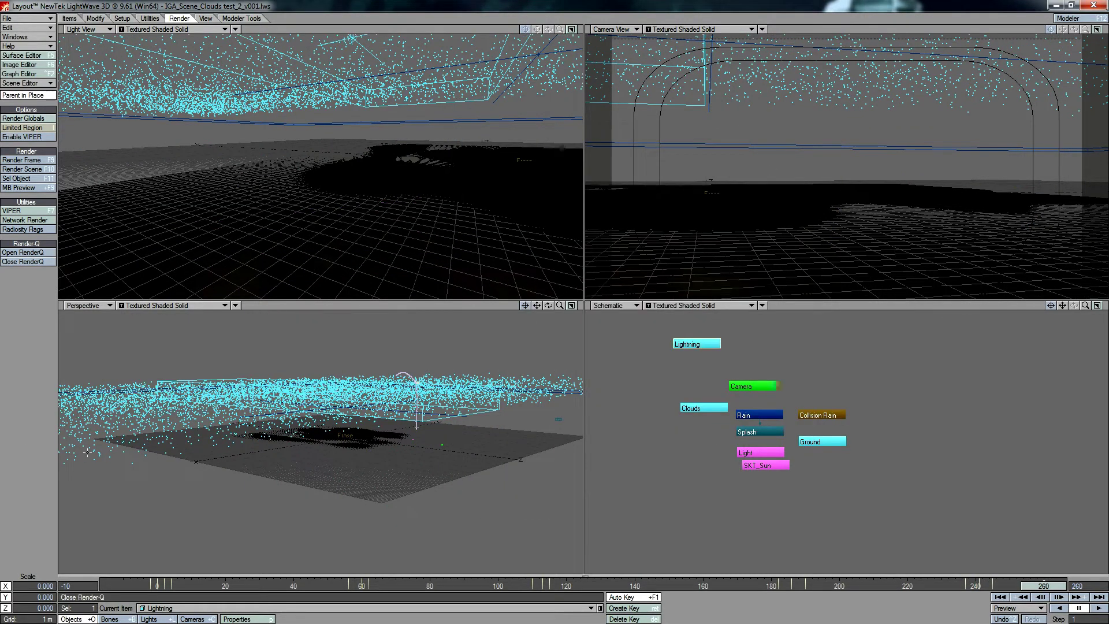
left_click(24, 118)
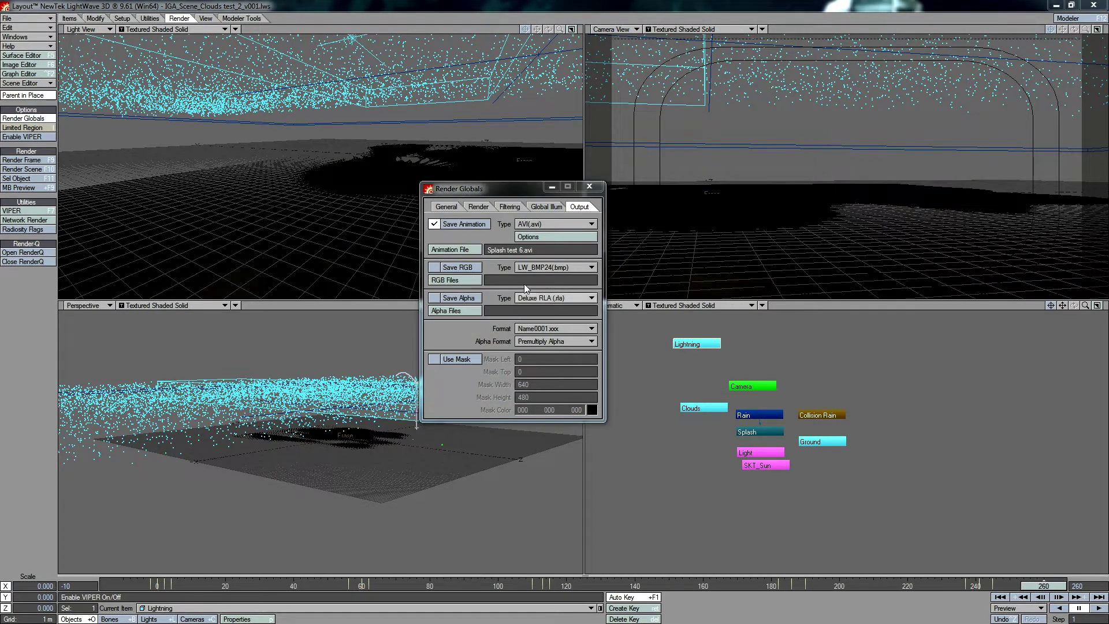
left_click(589, 186)
key("F10")
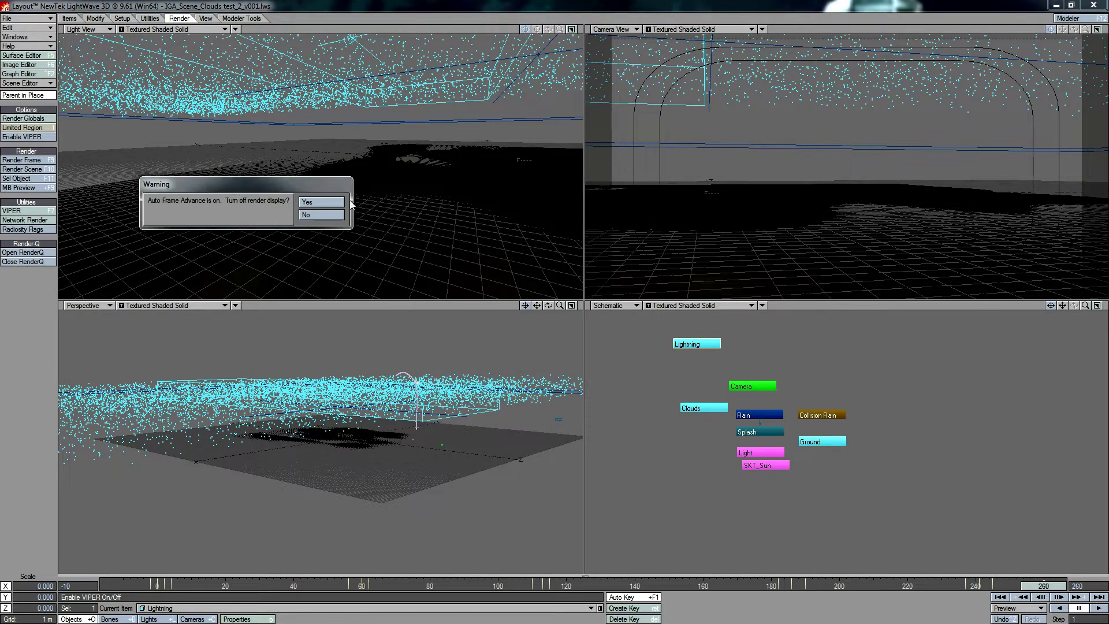
left_click(323, 202)
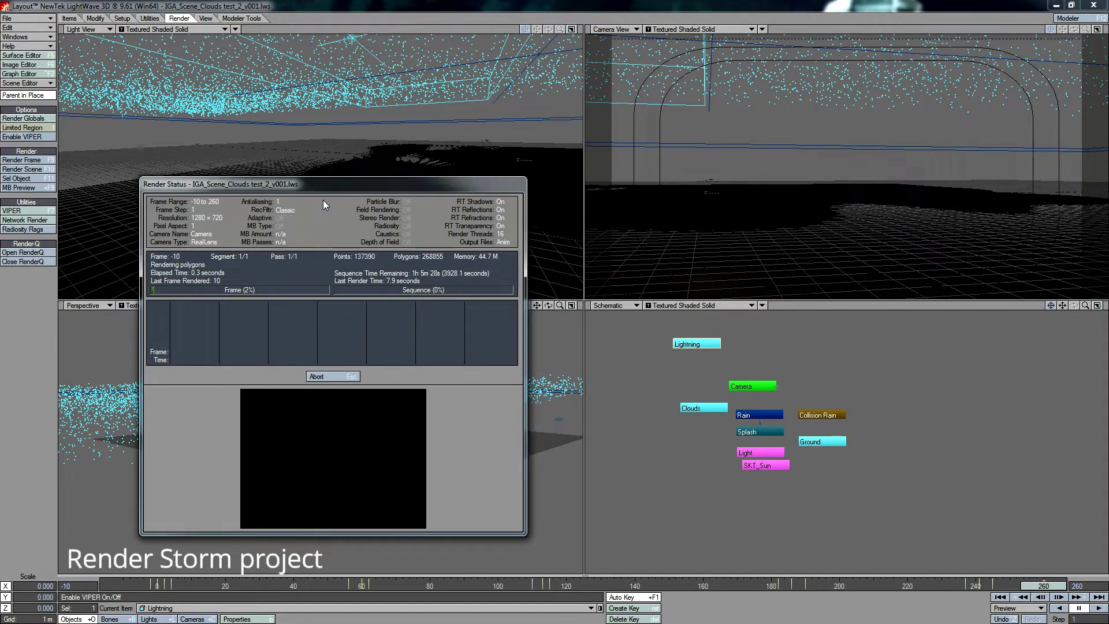